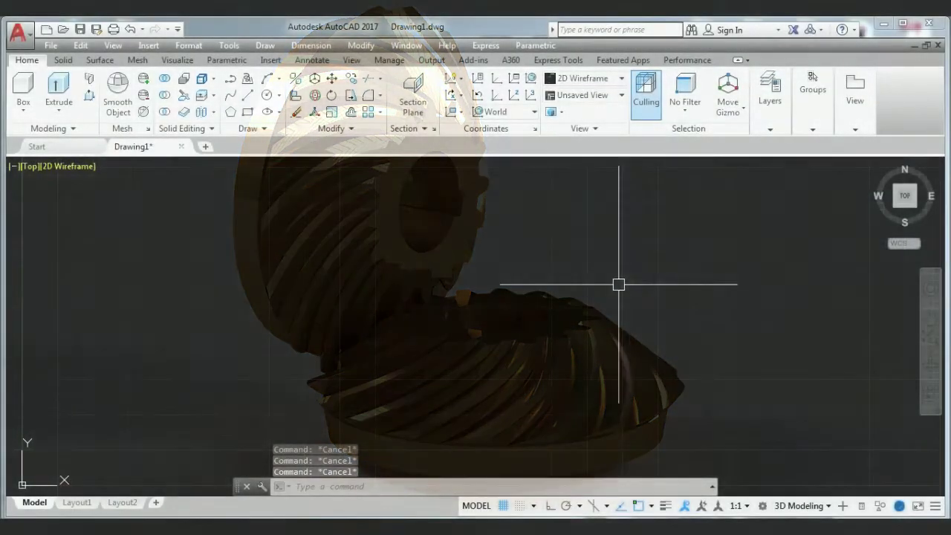
- Draw a circle of radius 50
type("c")
key("Return")
left_click(414, 311)
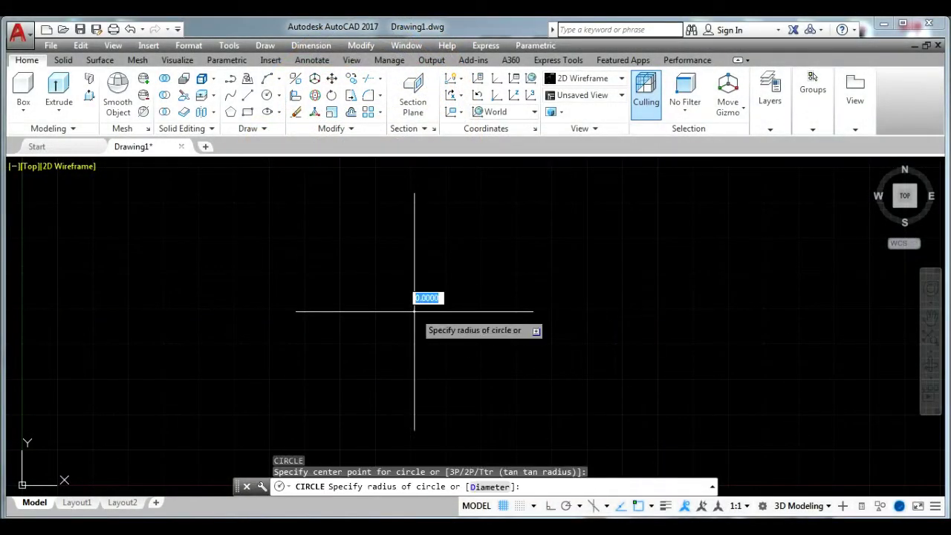
scroll(490, 314, "down", 2)
scroll(505, 315, "down", 2)
middle_click_drag(505, 314, 451, 337)
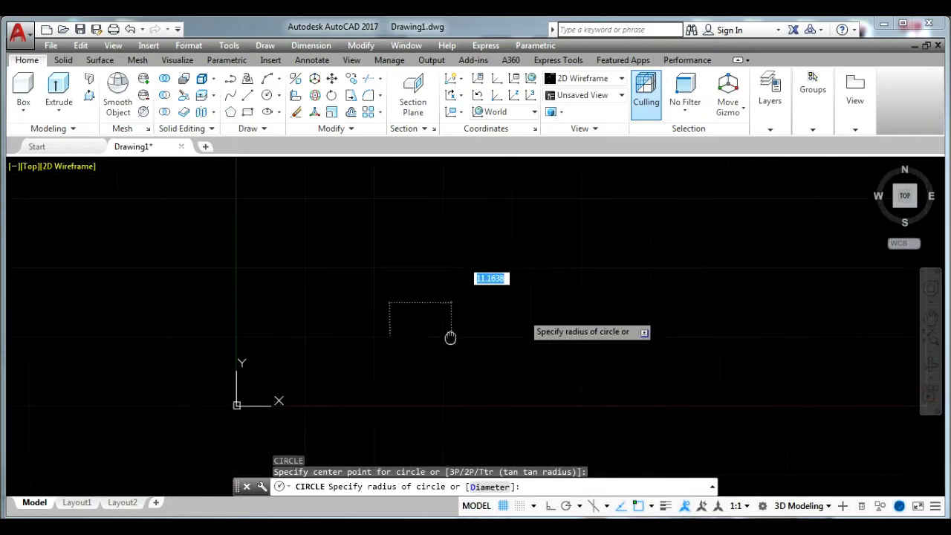
scroll(450, 337, "down", 2)
type("50")
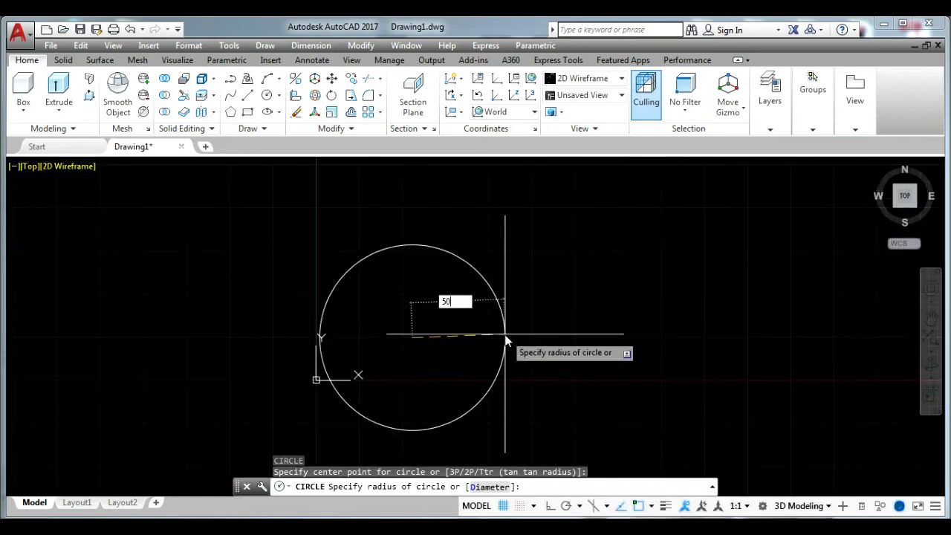
key("Return")
scroll(490, 315, "up", 1)
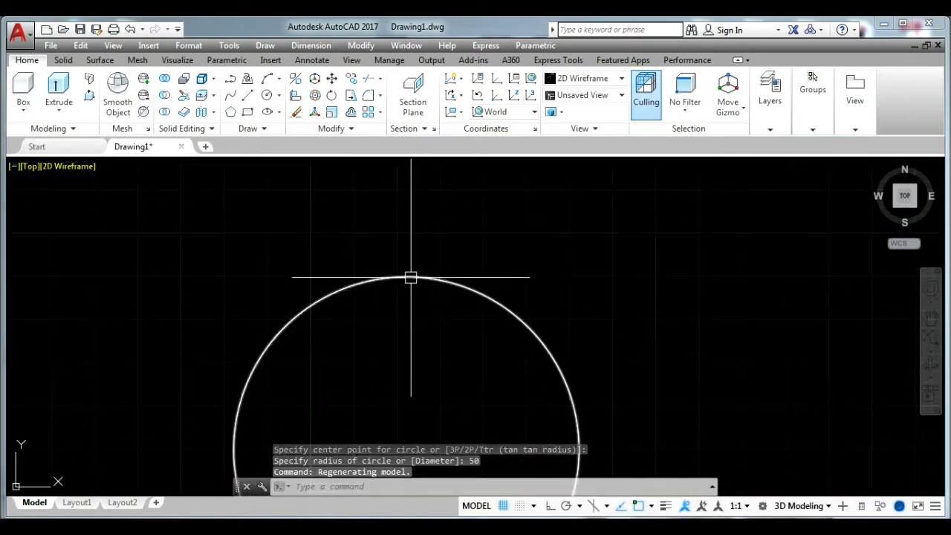
scroll(410, 272, "up", 3)
scroll(548, 263, "up", 1)
- Draw a 10-unit vertical line rising from the circle's top quadrant
type("l")
key("Return")
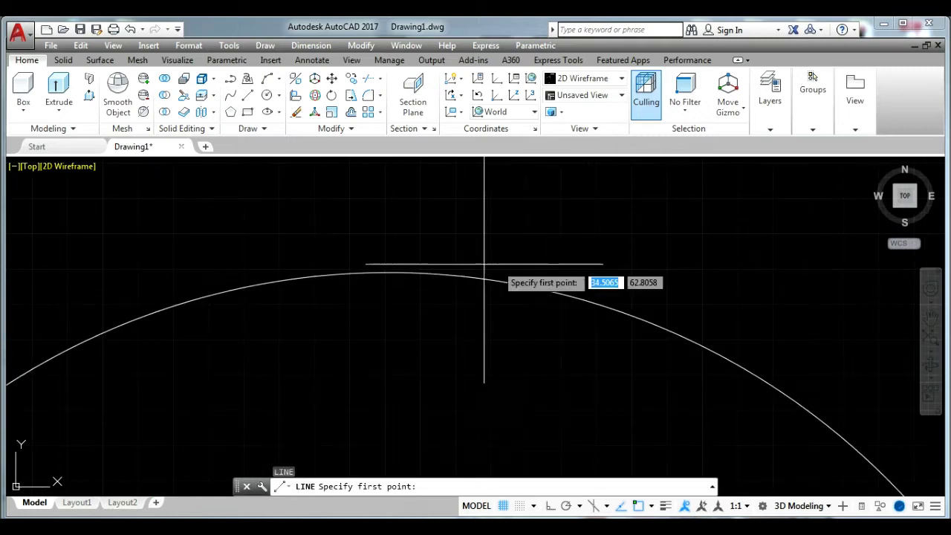
left_click(388, 272)
middle_click_drag(388, 266, 388, 323)
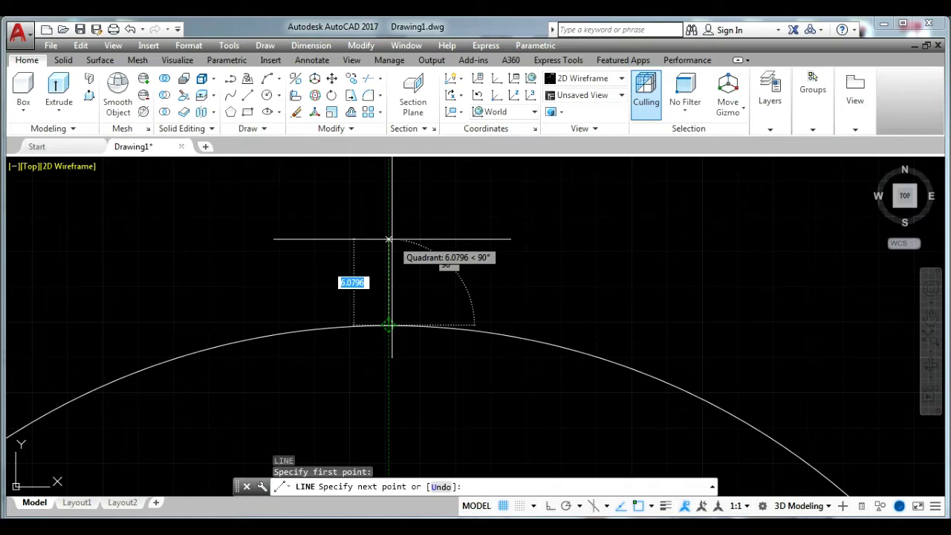
type("0")
key("Return")
key("Escape")
- Draw a short horizontal line with Ortho on and move it onto the vertical line's top
middle_click_drag(441, 225, 401, 275)
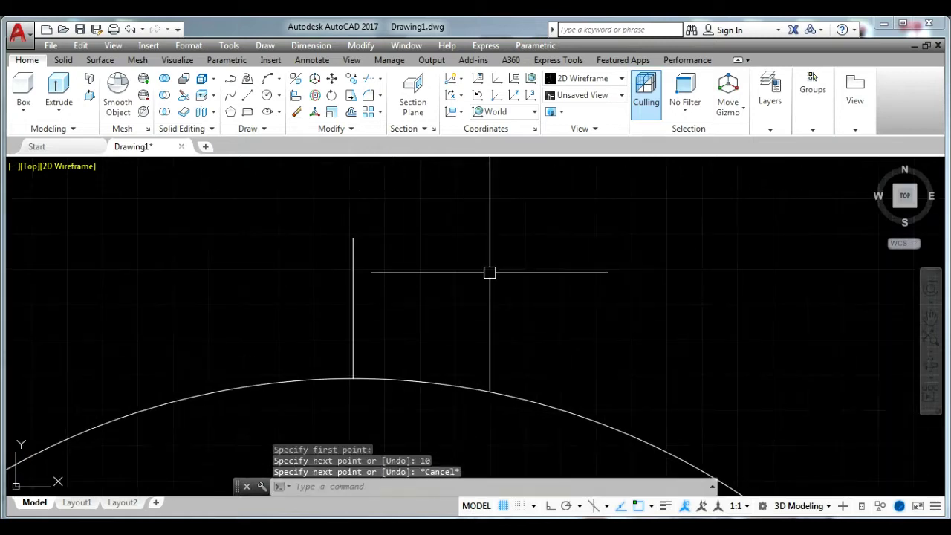
type("L")
key("Return")
left_click(429, 272)
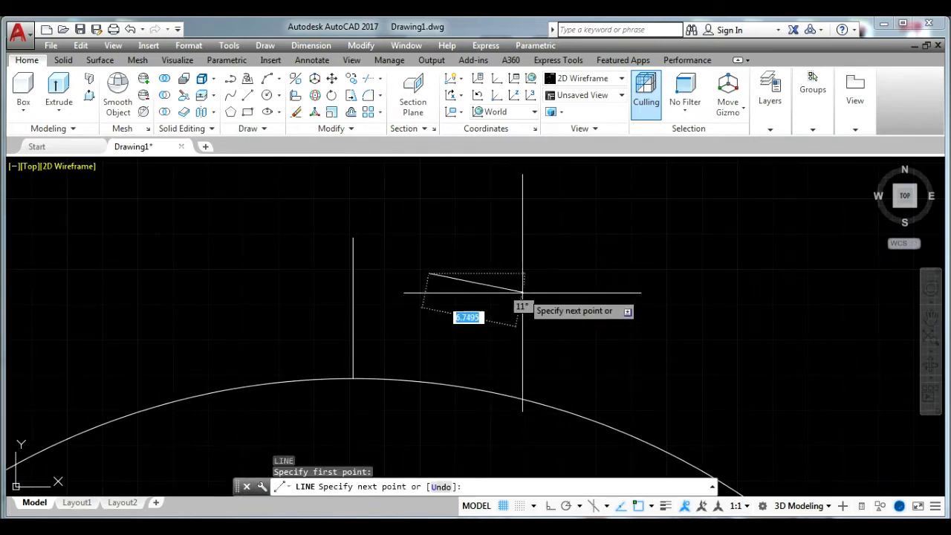
key("F8")
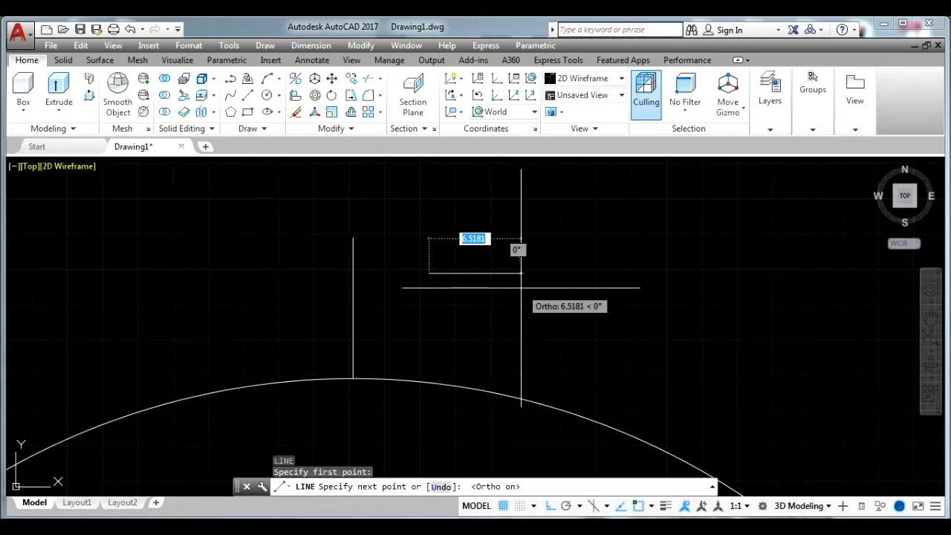
left_click(500, 287)
key("Escape")
left_click_drag(513, 260, 465, 292)
left_click(463, 274)
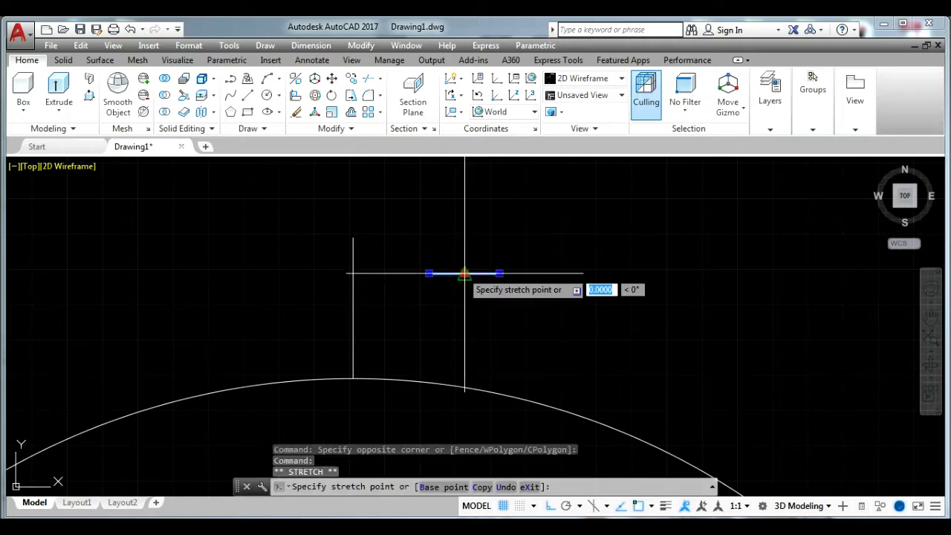
left_click(353, 237)
key("Escape")
type("L")
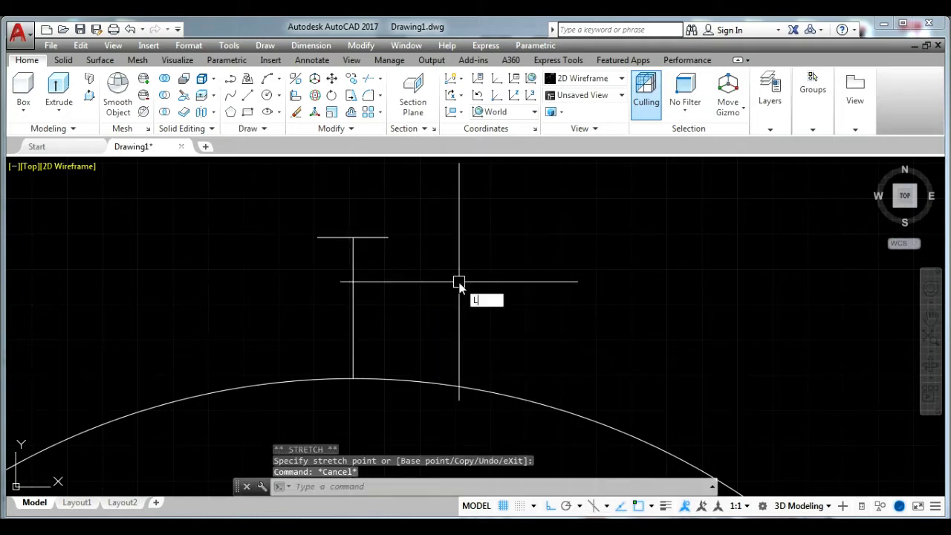
key("Return")
left_click(353, 379)
type("6")
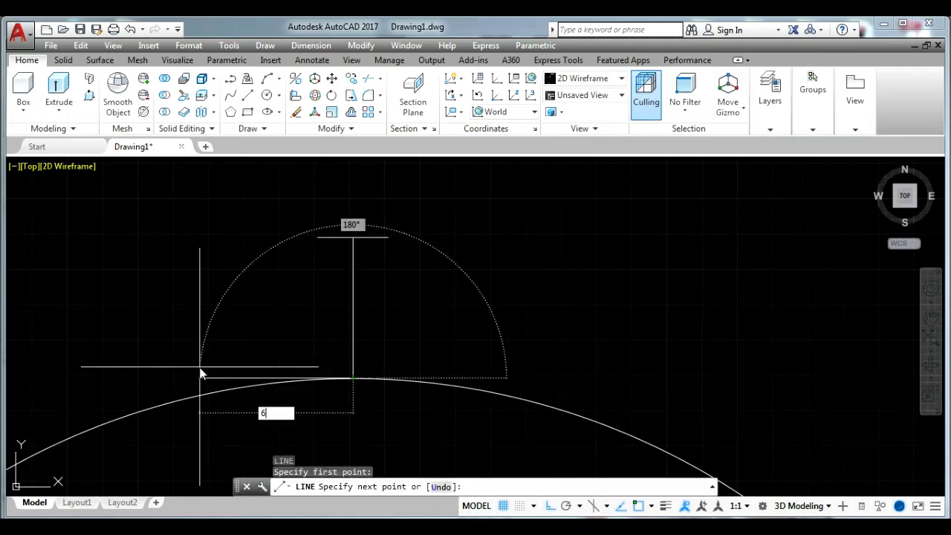
- Finish the 6-unit base line and draw a 3-point arc from the cap's end to below the circle
key("Return")
key("Escape")
middle_click_drag(245, 326, 293, 320)
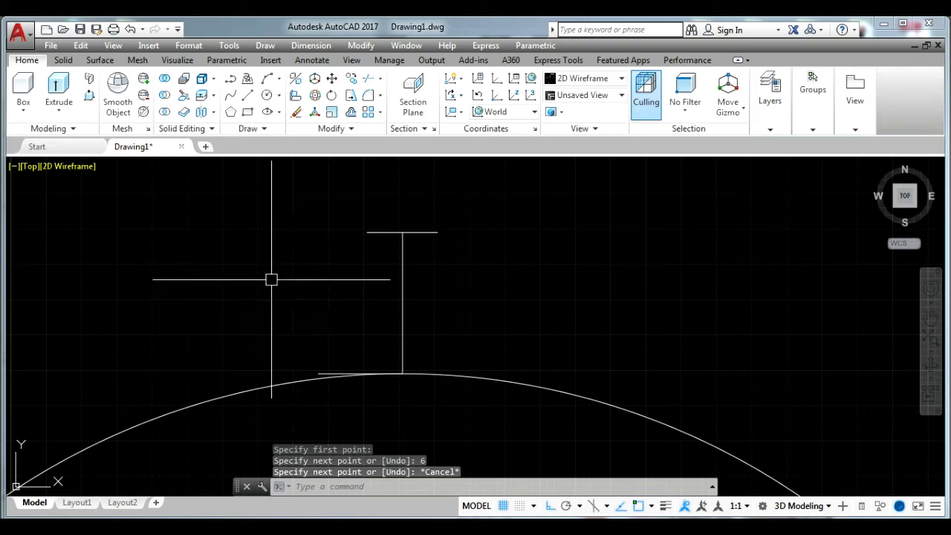
left_click(272, 85)
left_click(368, 233)
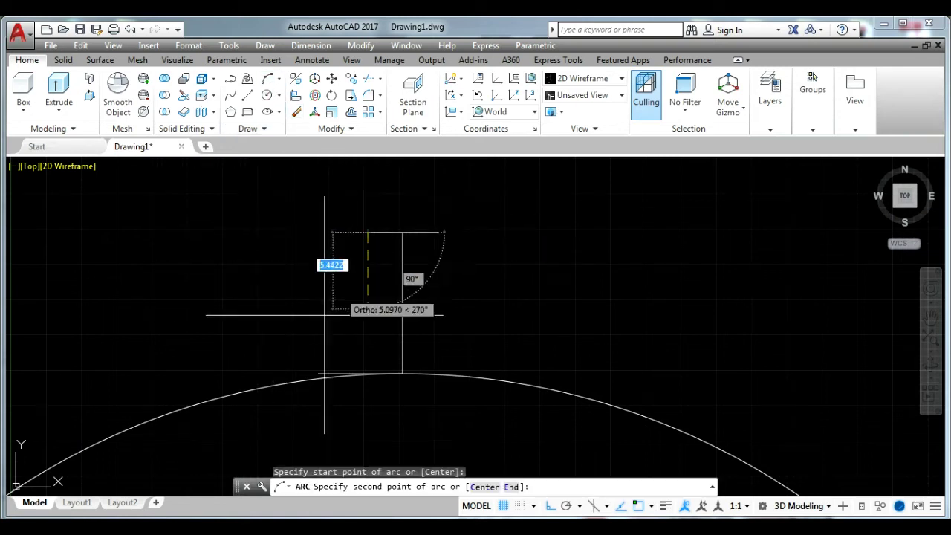
left_click(318, 373)
left_click(316, 435)
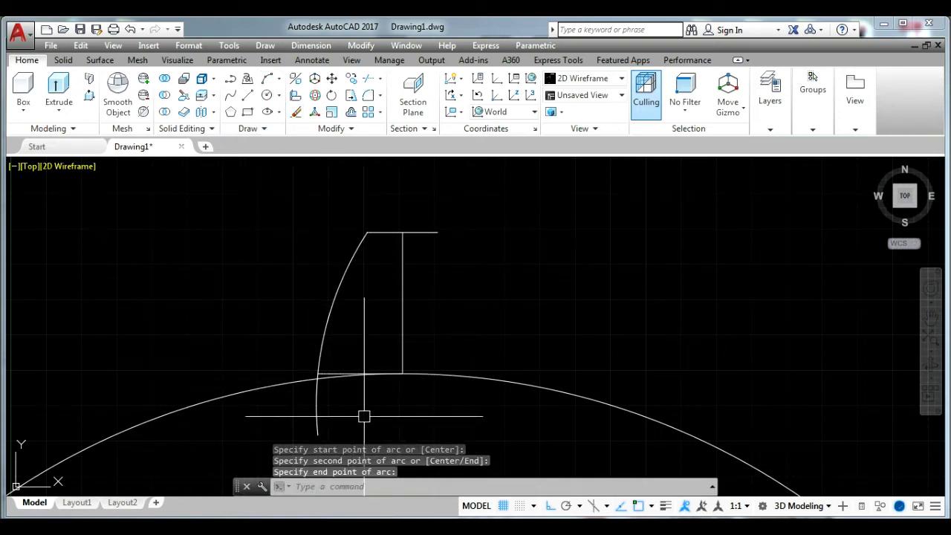
type("TR")
- Trim the arc's tail below the circle and delete the short base line
key("Return")
key("Return")
left_click(308, 424)
left_click(348, 431)
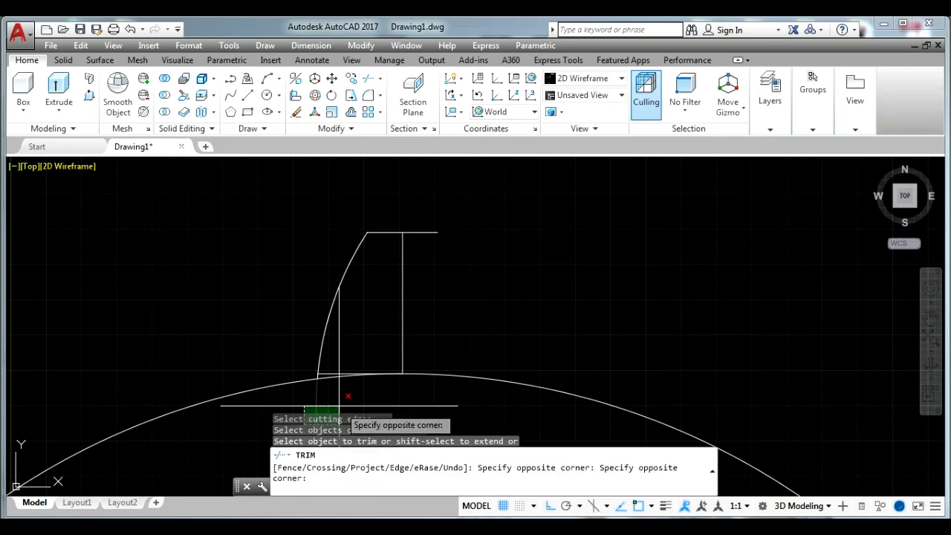
left_click(319, 404)
scroll(318, 404, "up", 3)
key("Escape")
left_click(325, 363)
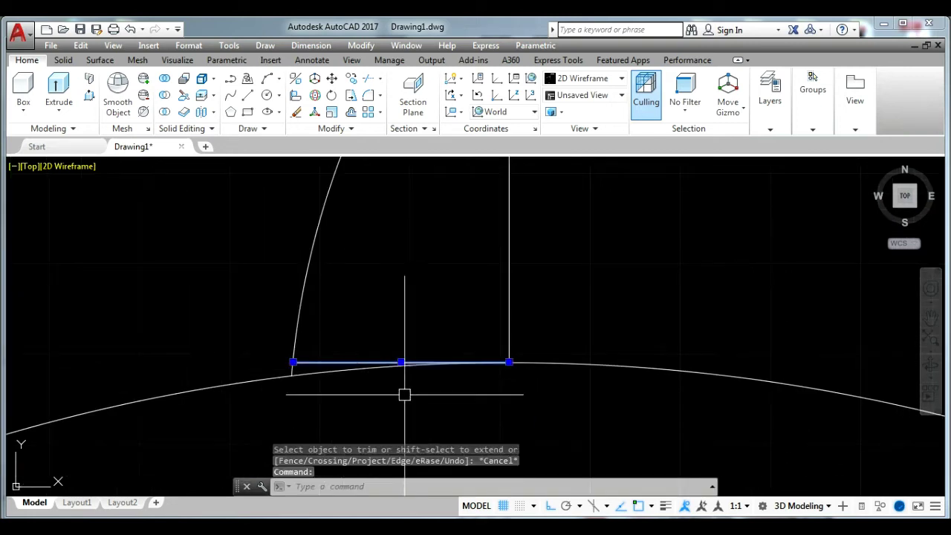
key("Delete")
scroll(364, 378, "down", 2)
- Mirror the arc flank about the vertical line, keeping the original, then delete the vertical line
left_click(293, 295)
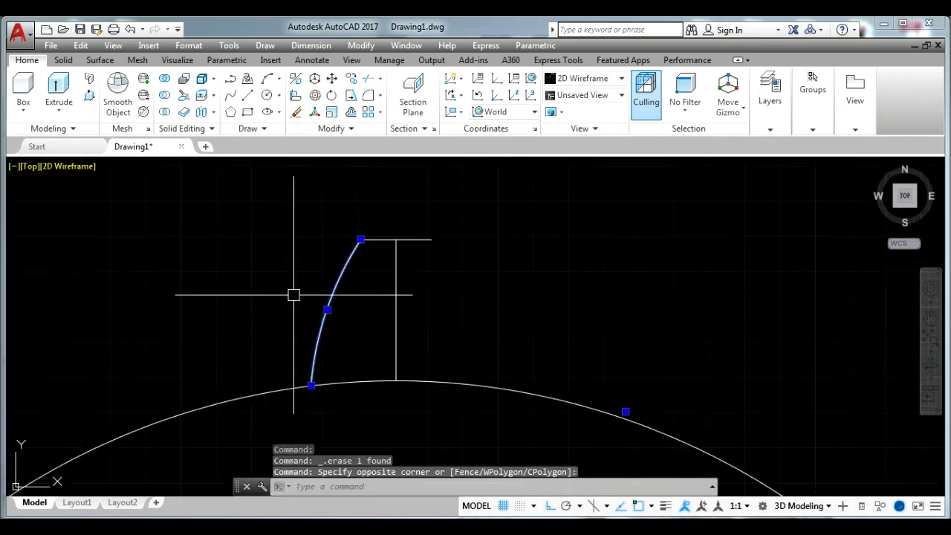
type("MI")
key("Return")
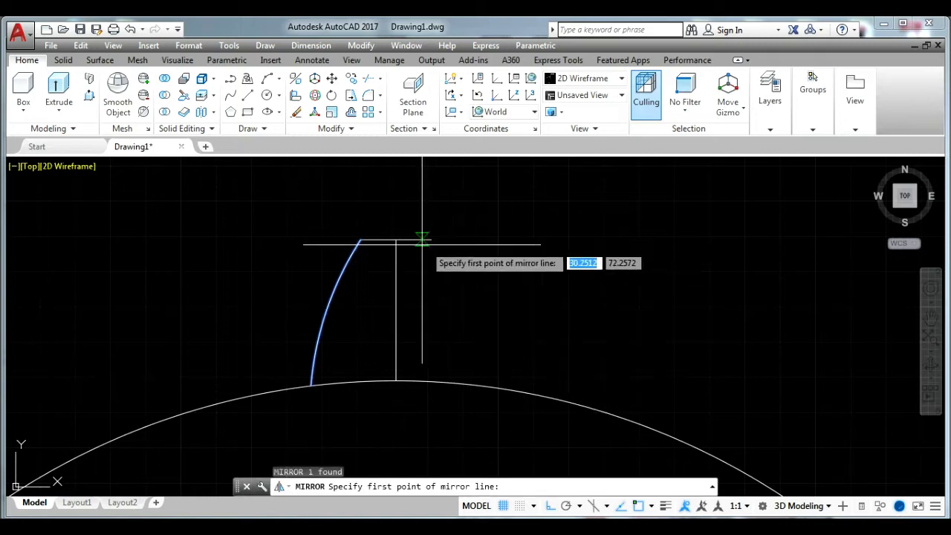
left_click(396, 239)
left_click(406, 381)
key("Return")
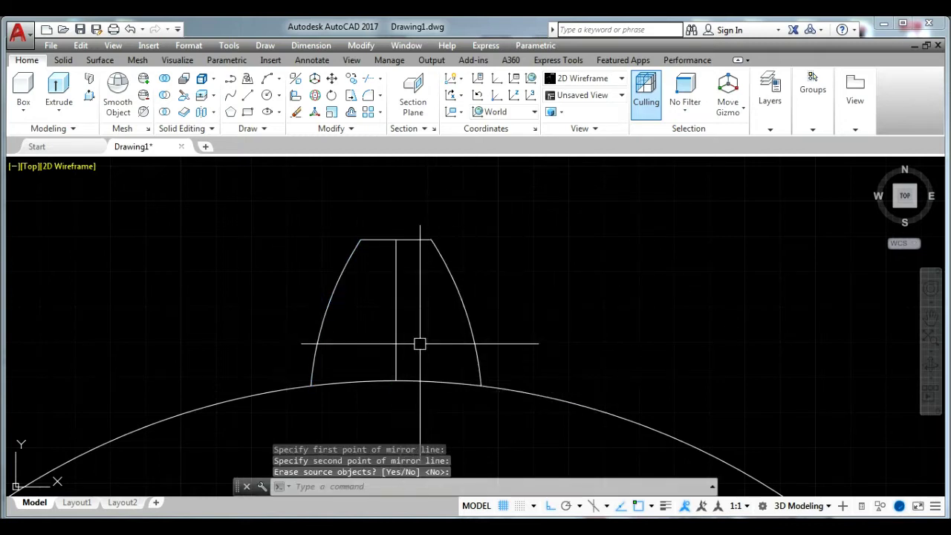
left_click(396, 327)
left_click(371, 302)
key("Delete")
- Polar-array the tooth curves into 16 items about the circle's centre
scroll(567, 266, "down", 8)
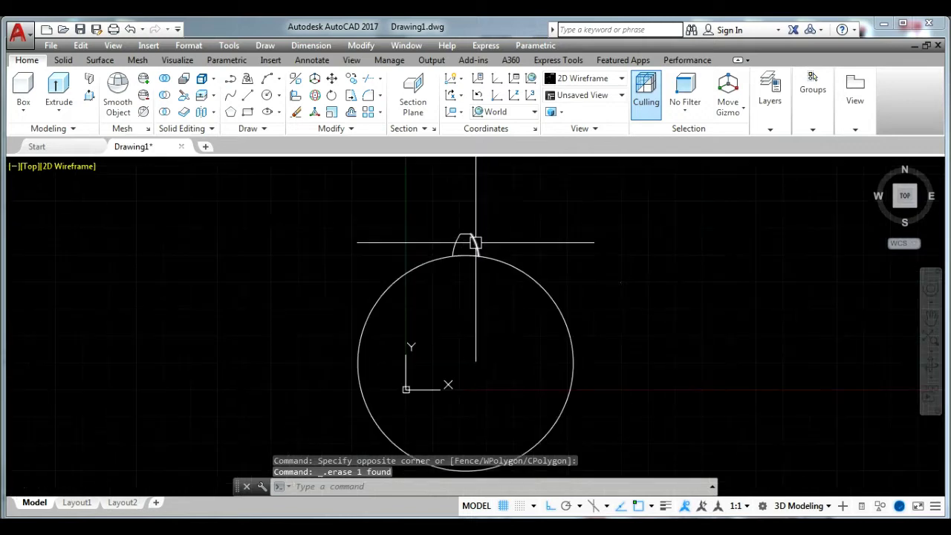
middle_click_drag(497, 287, 433, 260)
left_click_drag(373, 190, 456, 274)
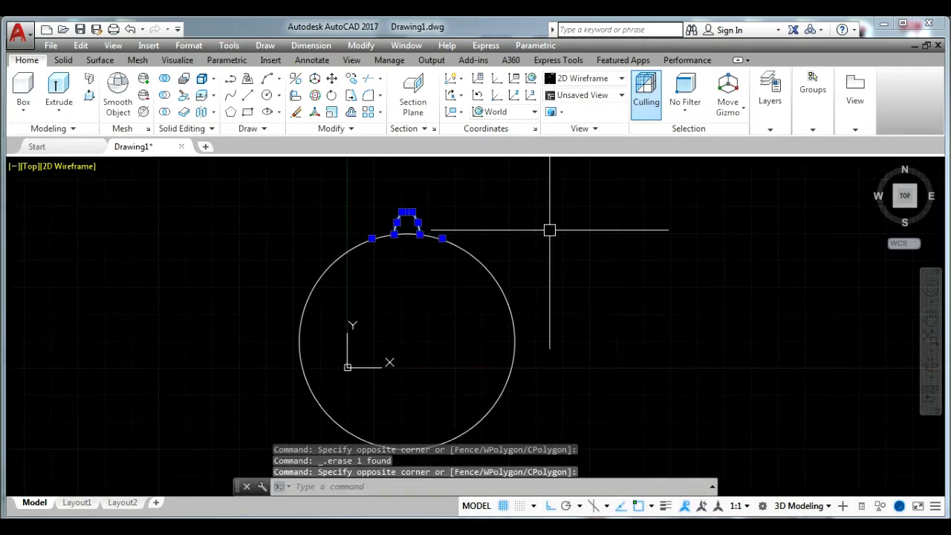
left_click(379, 113)
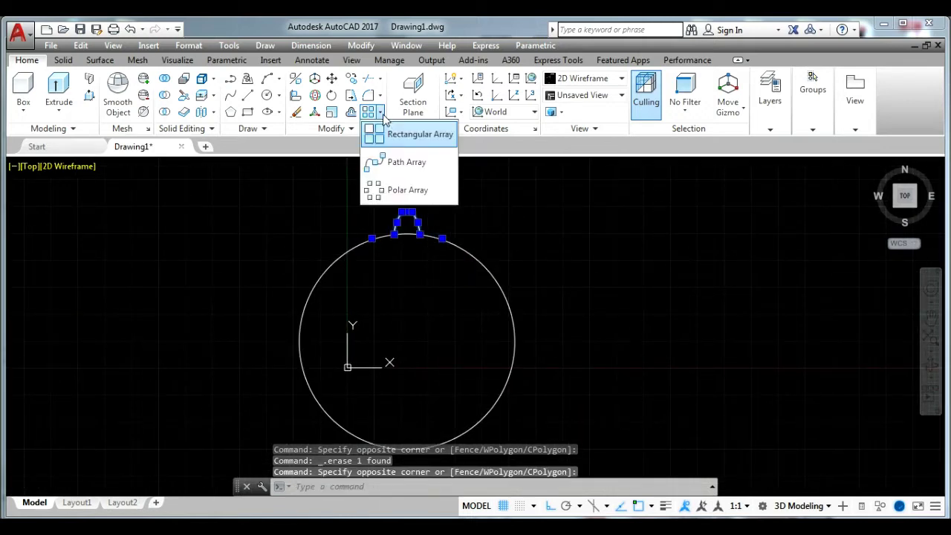
left_click(396, 191)
left_click(407, 341)
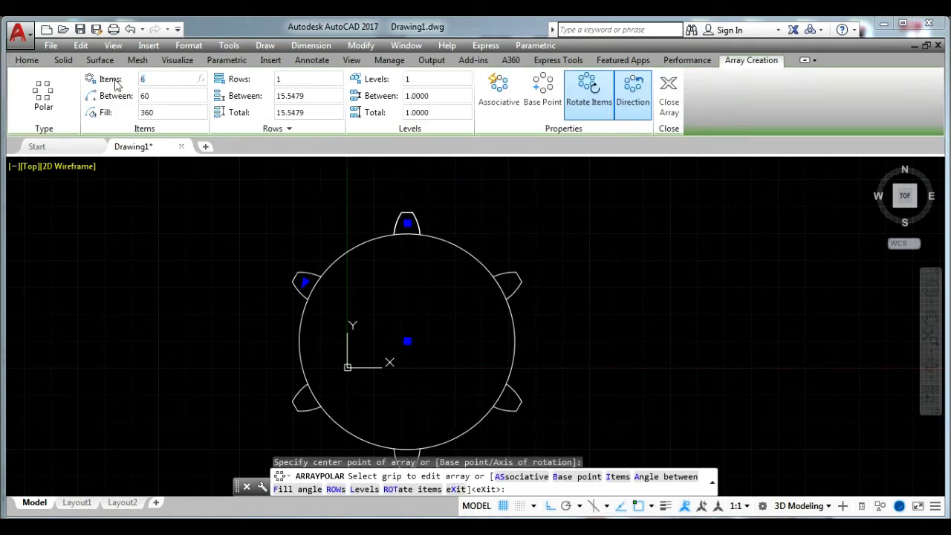
type("16")
key("Return")
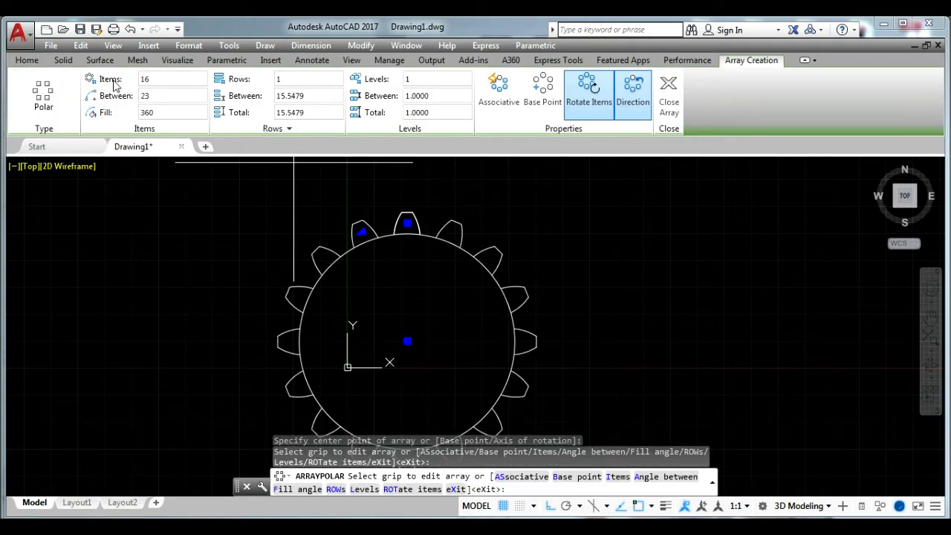
key("Return")
scroll(421, 306, "up", 2)
scroll(421, 305, "up", 2)
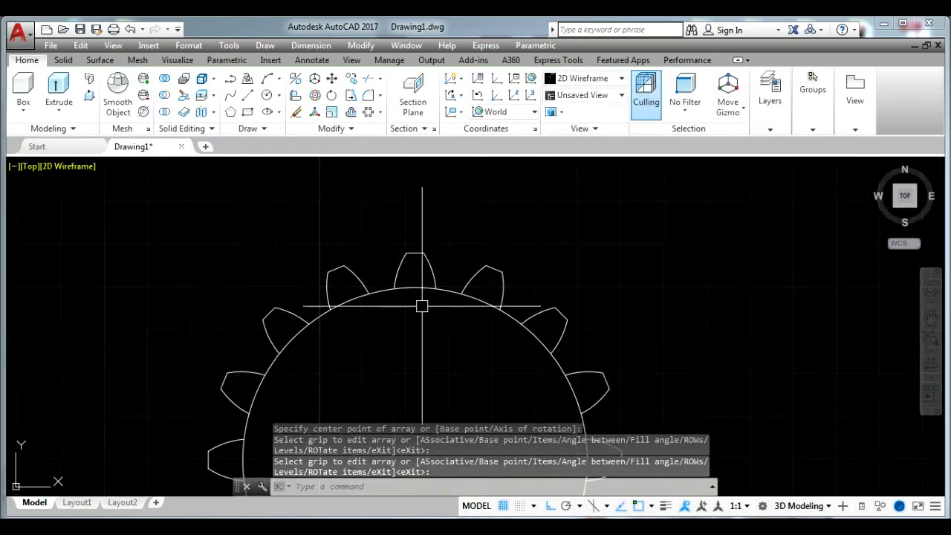
type("TR")
- Trim away the circle segments between the teeth
key("Return")
key("Return")
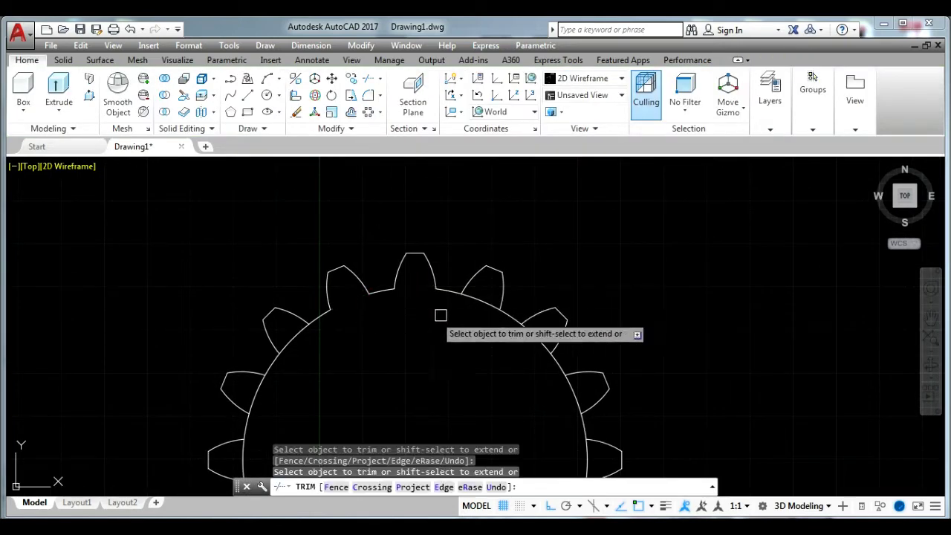
scroll(448, 235, "down", 1)
scroll(344, 278, "up", 1)
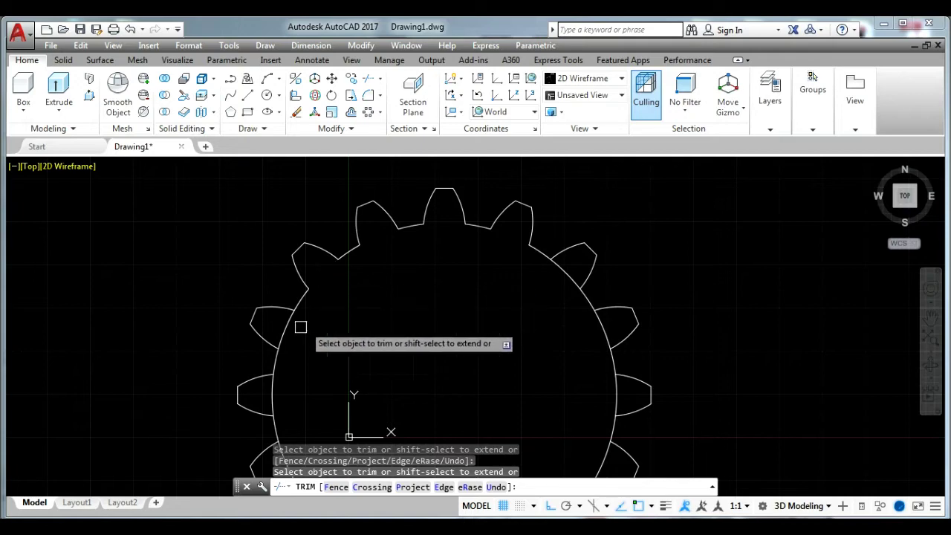
scroll(414, 362, "up", 2)
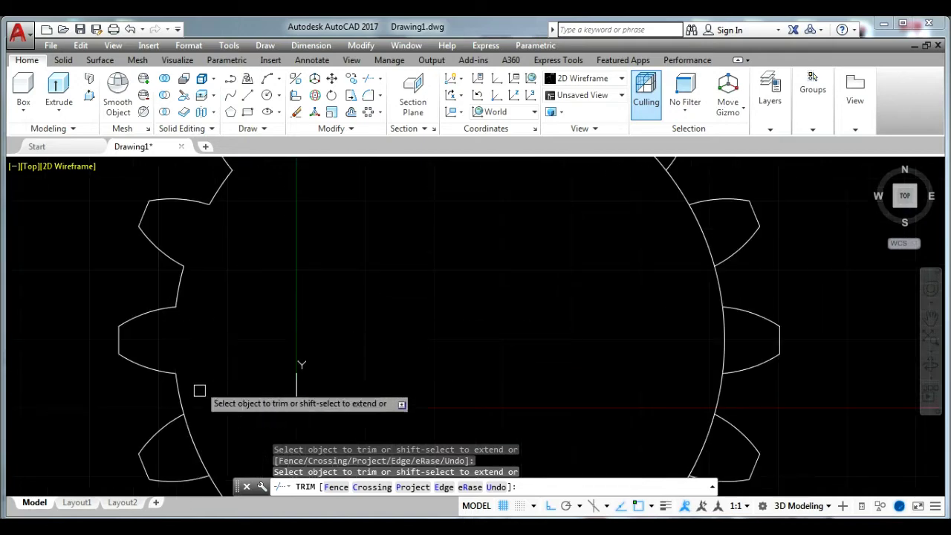
scroll(624, 231, "down", 1)
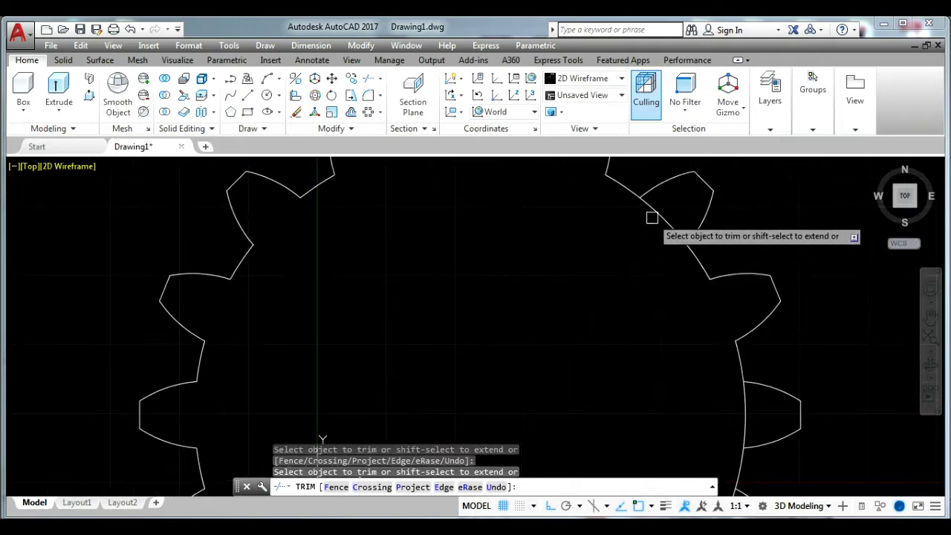
scroll(606, 207, "down", 1)
scroll(606, 207, "down", 2)
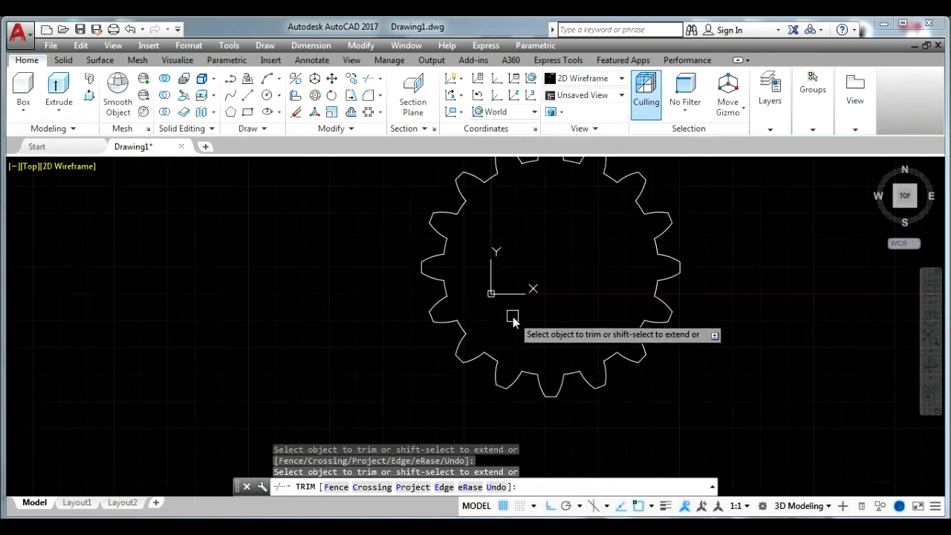
key("Return")
middle_click_drag(512, 318, 474, 347)
- Join the 64 gear outline pieces into one polyline with J
type("j")
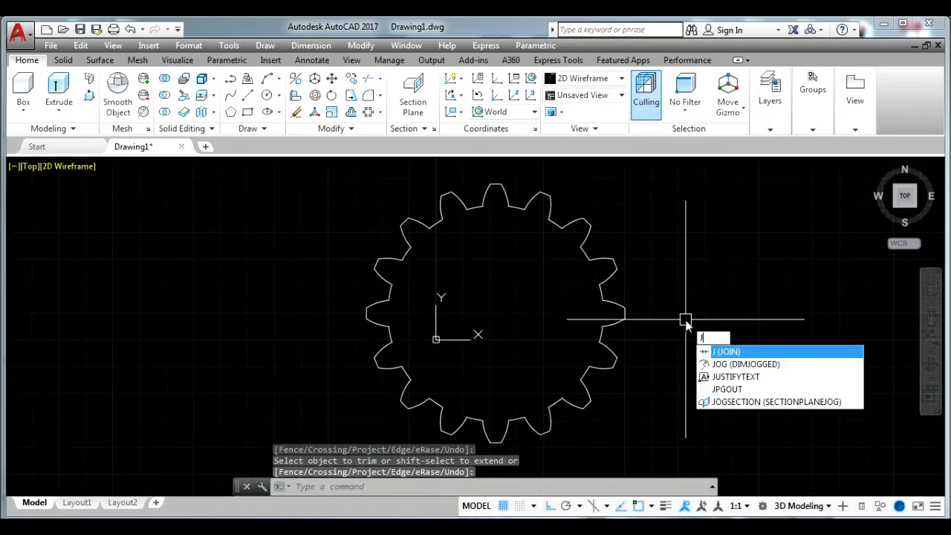
key("Return")
scroll(685, 319, "down", 2)
left_click(414, 226)
left_click(715, 397)
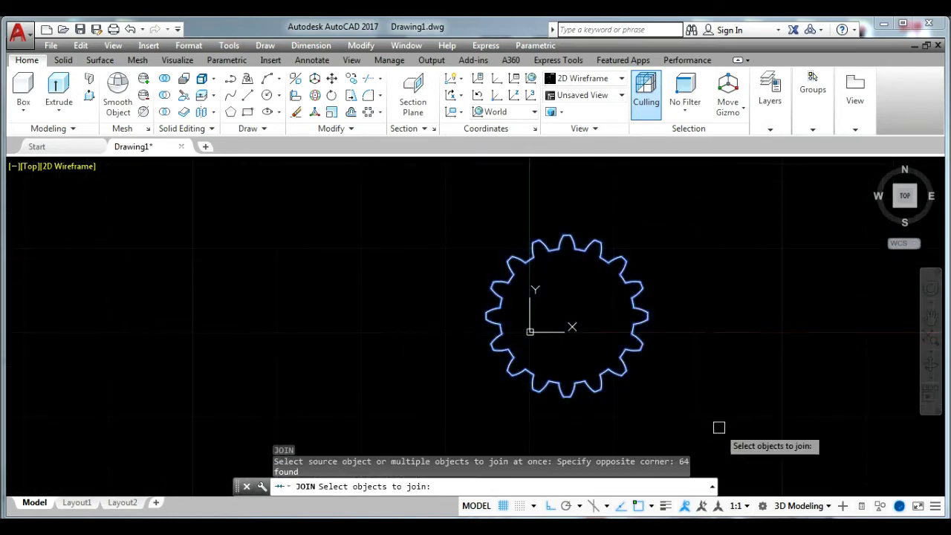
left_click(718, 424)
left_click(334, 204)
key("Return")
middle_click_drag(683, 252, 531, 250)
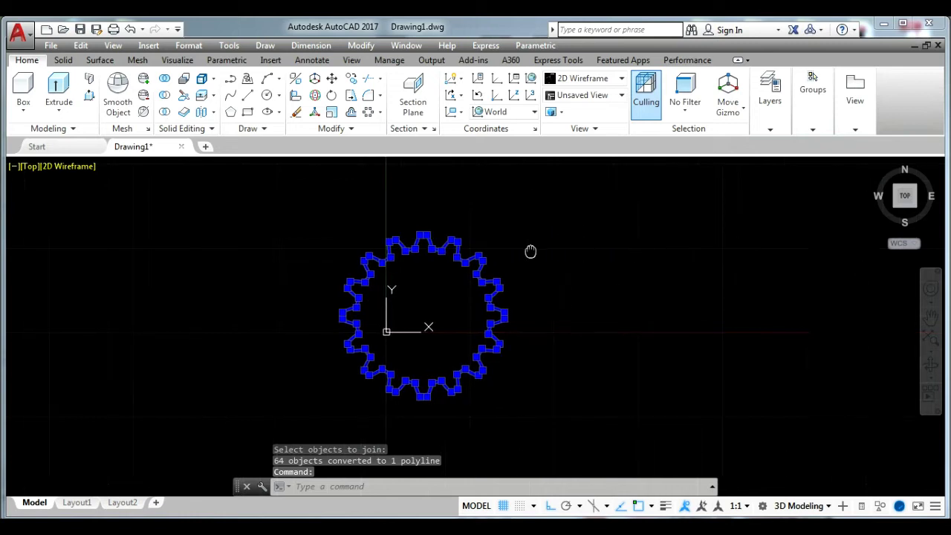
key("Escape")
- Switch to SW Isometric and draw concentric circles of radius 50 and 65 at the gear centre
left_click(32, 167)
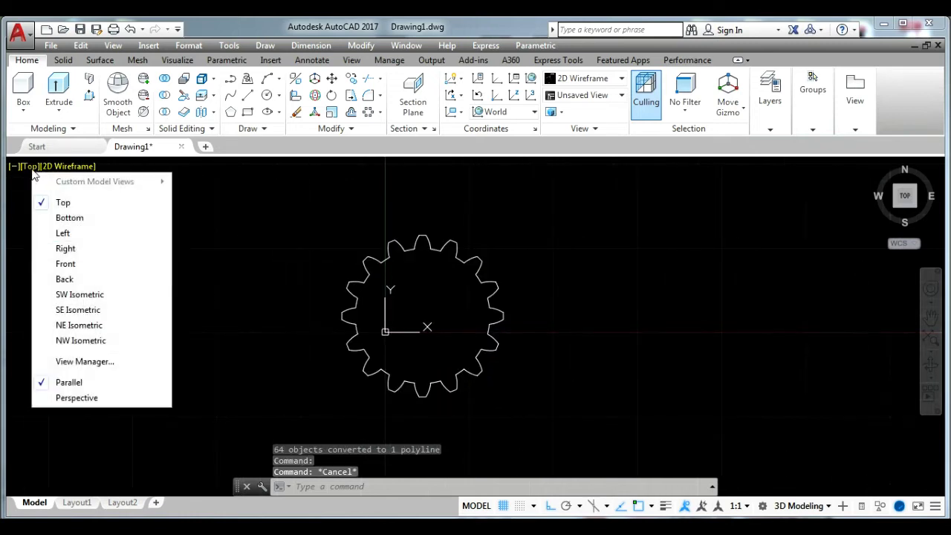
left_click(85, 300)
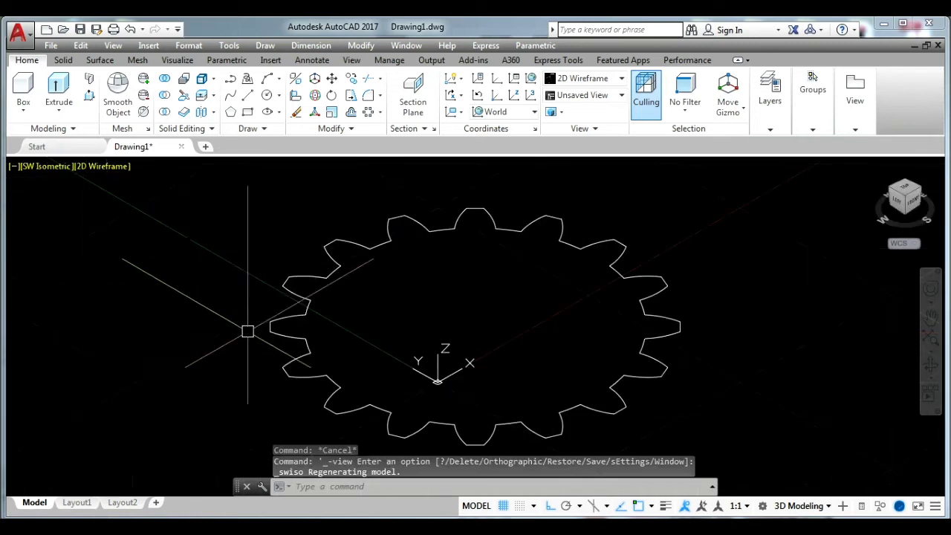
type("c")
key("Return")
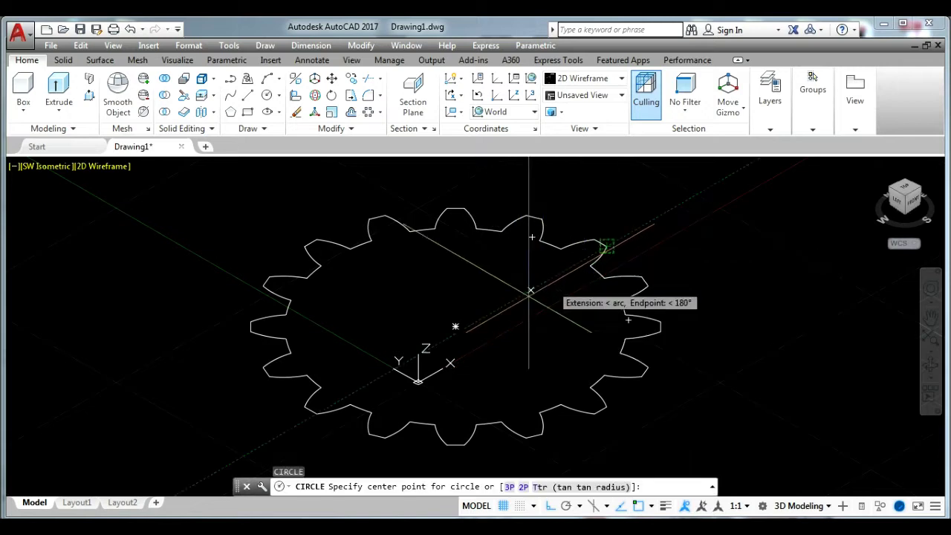
left_click(457, 325)
type("50")
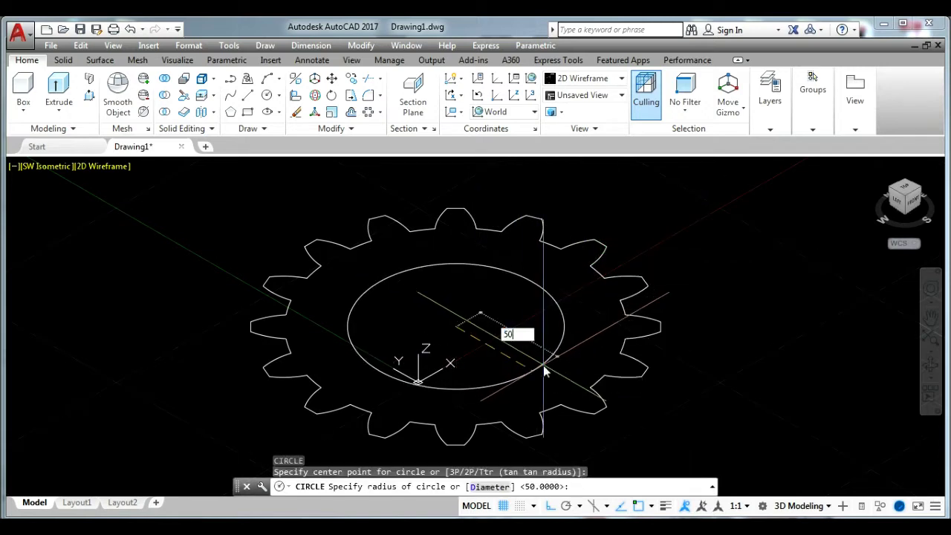
key("Return")
key("Return")
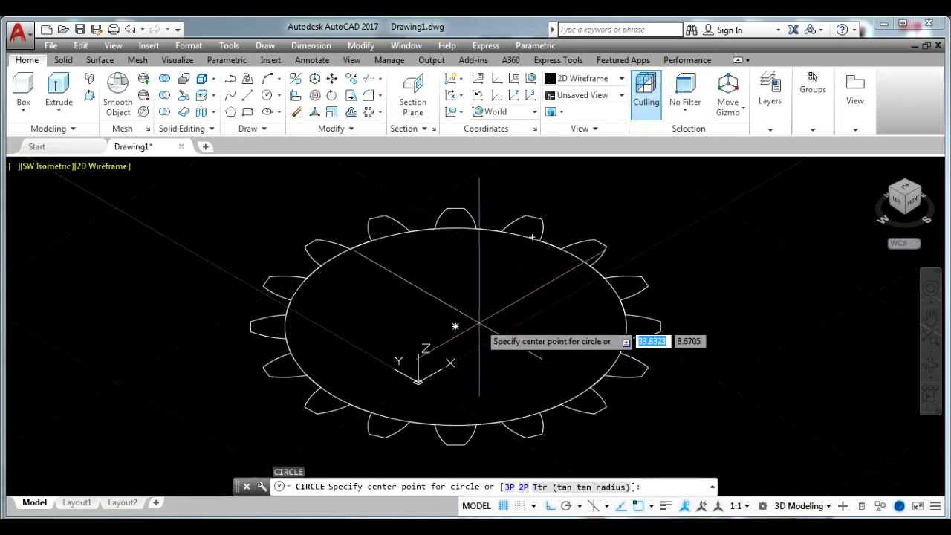
left_click(456, 325)
type("65")
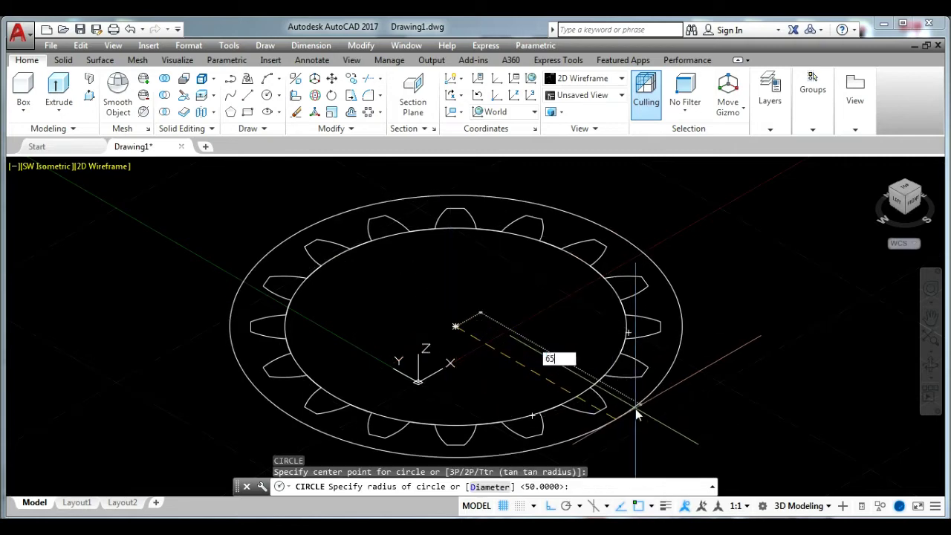
key("Return")
middle_click_drag(547, 354, 564, 365)
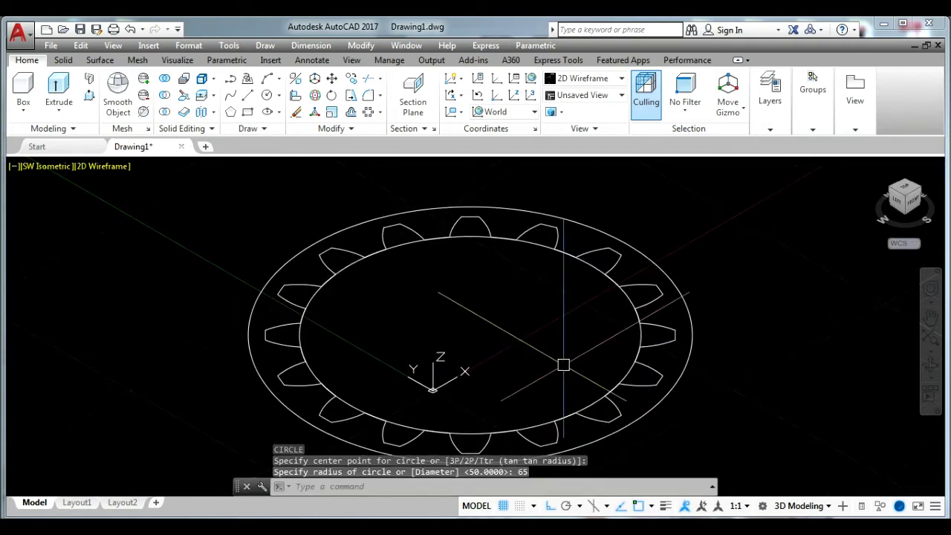
type("L")
- Draw a 25-unit line from the gear centre and centre a new circle at its end
key("Return")
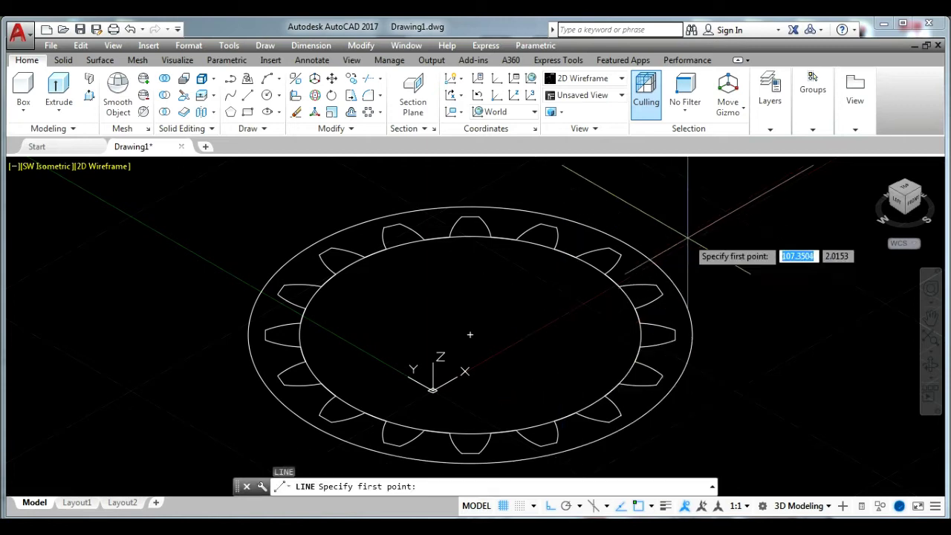
left_click(470, 334)
type("25")
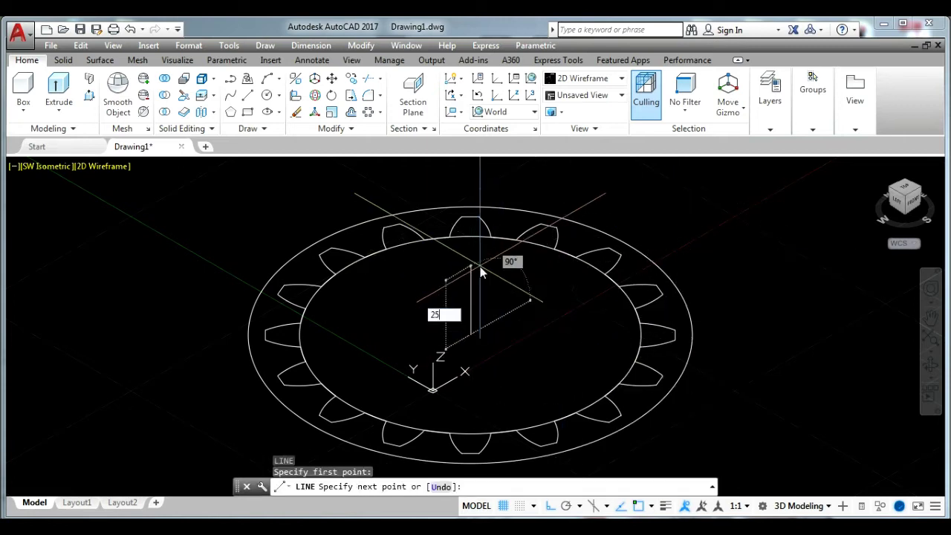
key("Return")
key("Escape")
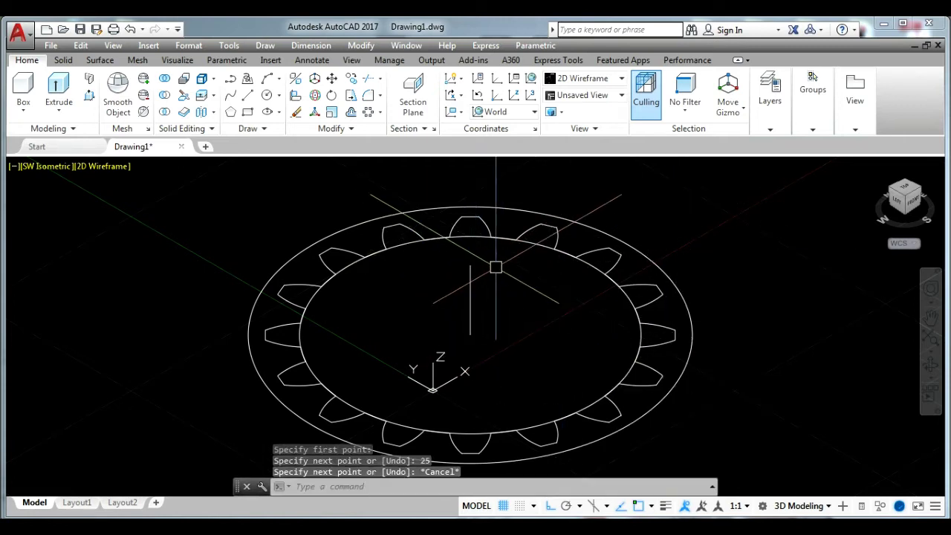
scroll(495, 267, "up", 2)
type("c")
key("Return")
left_click(455, 264)
type("15")
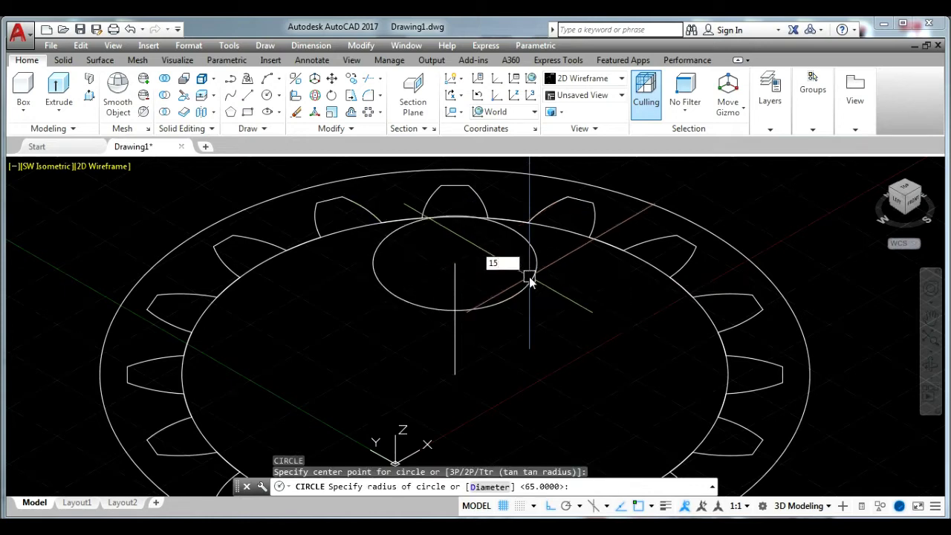
- Finish the radius-15 circle, switch to Top view, and draw a small rectangle
key("Return")
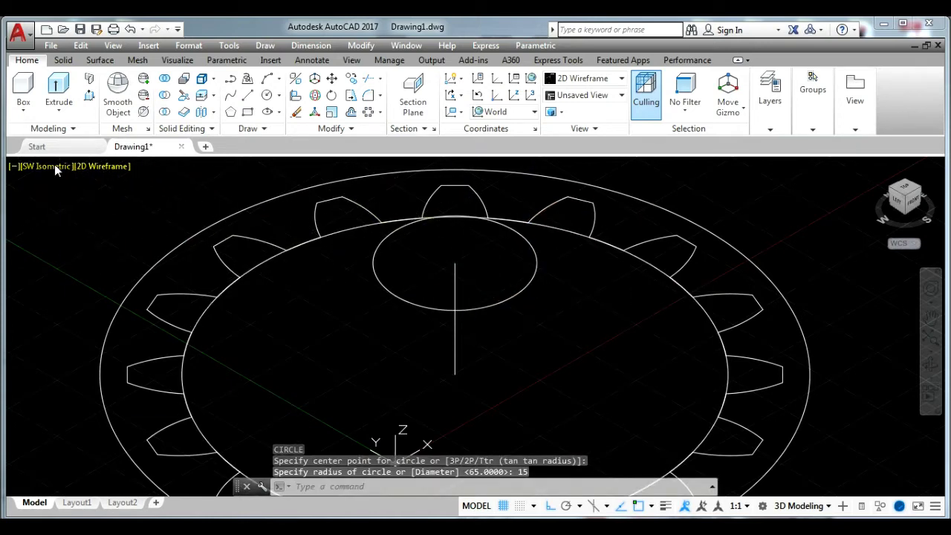
left_click(55, 168)
left_click(82, 197)
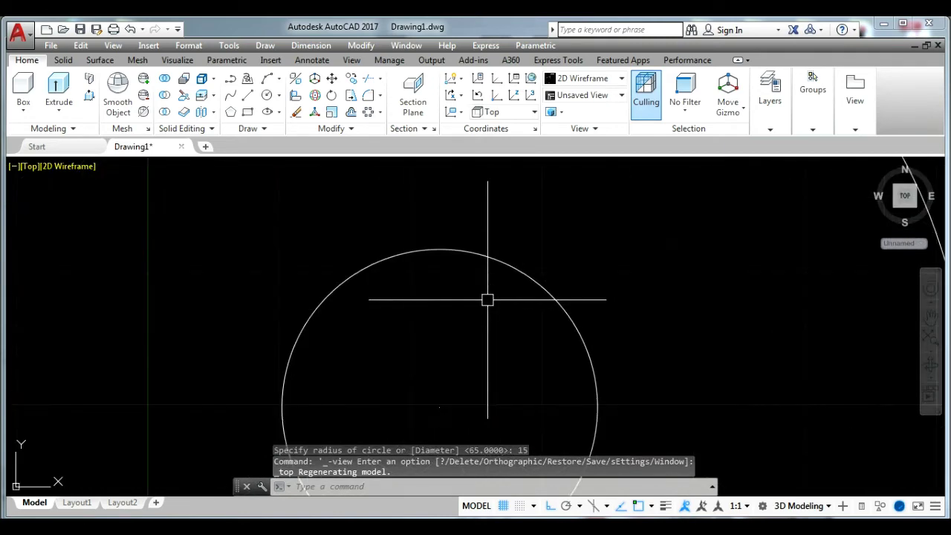
left_click(248, 112)
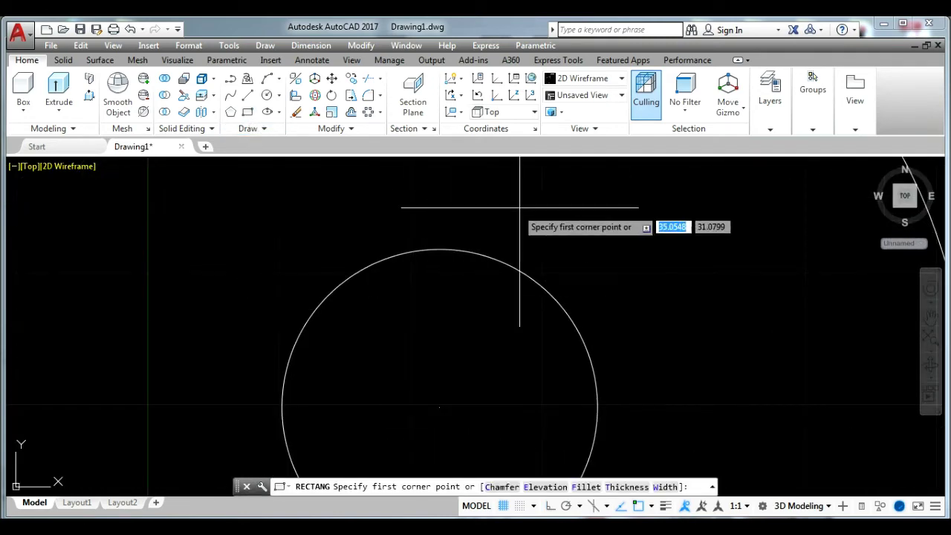
left_click(537, 207)
left_click(615, 253)
- Move the rectangle onto the top of the radius-15 circle
left_click_drag(622, 254, 604, 229)
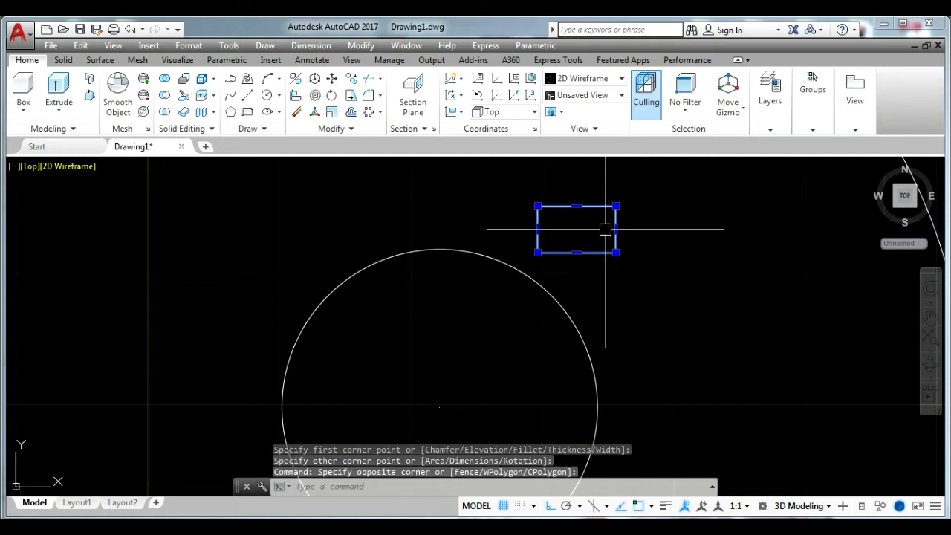
type("m")
key("Return")
left_click(586, 232)
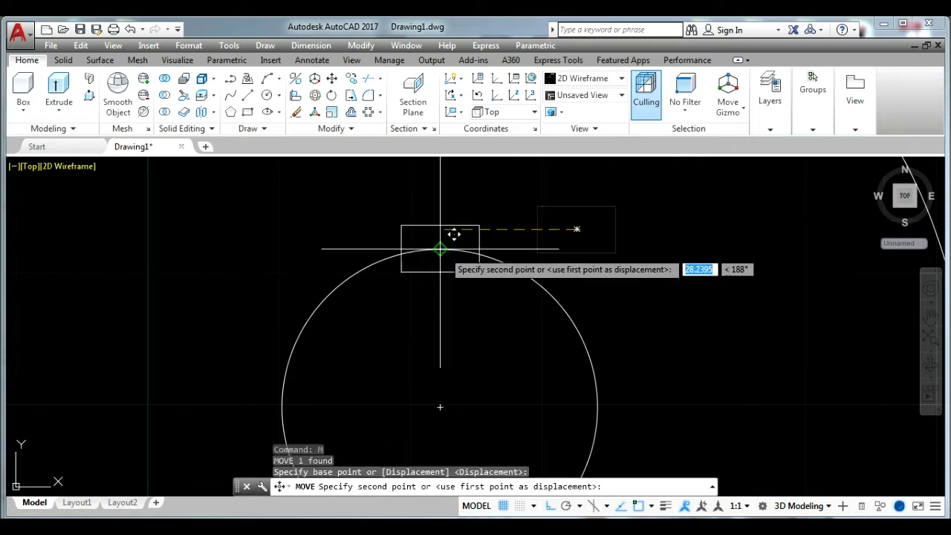
scroll(449, 249, "up", 2)
- Trim the rectangle's bottom edge and the circle arc inside the keyway
key("Return")
key("Return")
left_click(491, 348)
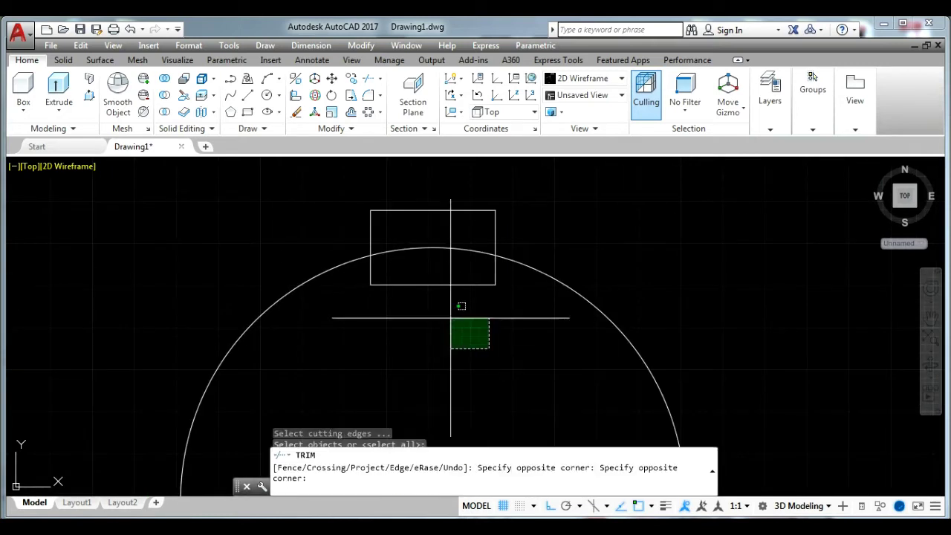
left_click(416, 254)
scroll(486, 286, "up", 4)
left_click(550, 307)
scroll(510, 274, "down", 3)
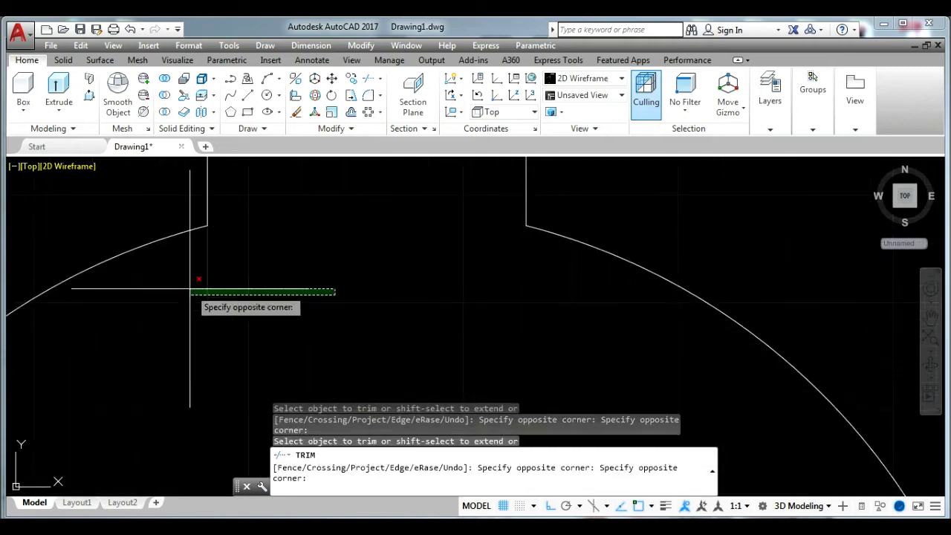
left_click(456, 323)
key("Escape")
mouse_move(407, 285)
middle_mouse_down()
mouse_move(442, 261)
mouse_move(447, 245)
middle_mouse_up()
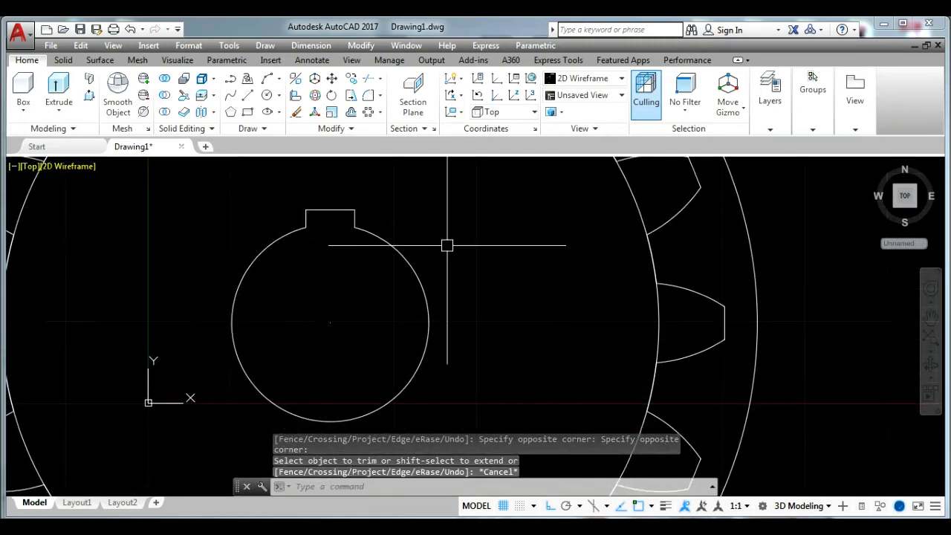
type("J")
- Join the bore circle and keyway pieces into one polyline
key("Return")
left_click(424, 322)
left_click(250, 212)
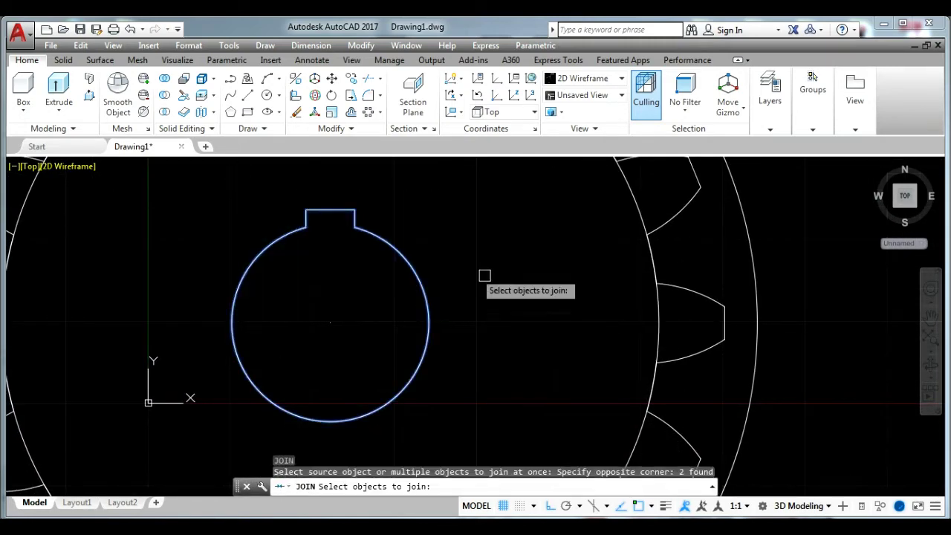
key("Return")
left_click(423, 282)
key("Escape")
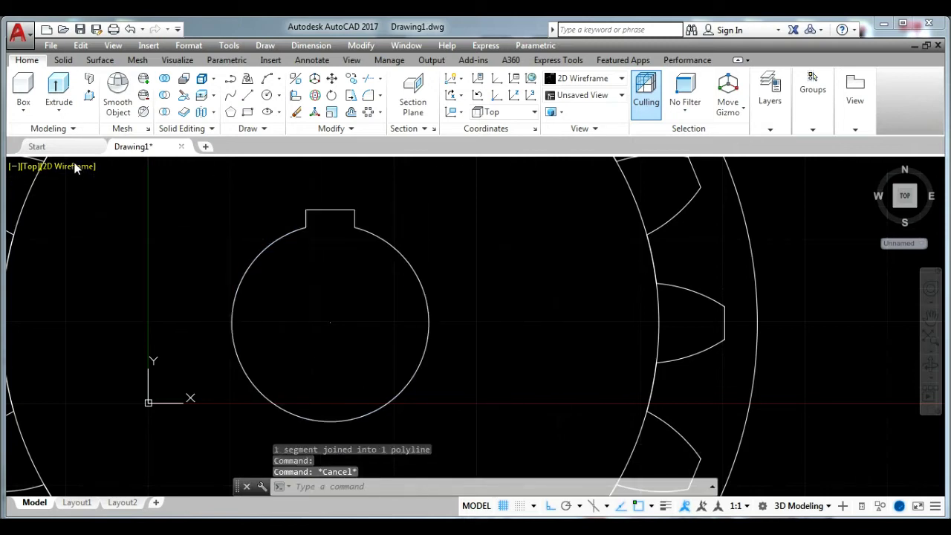
left_click(75, 168)
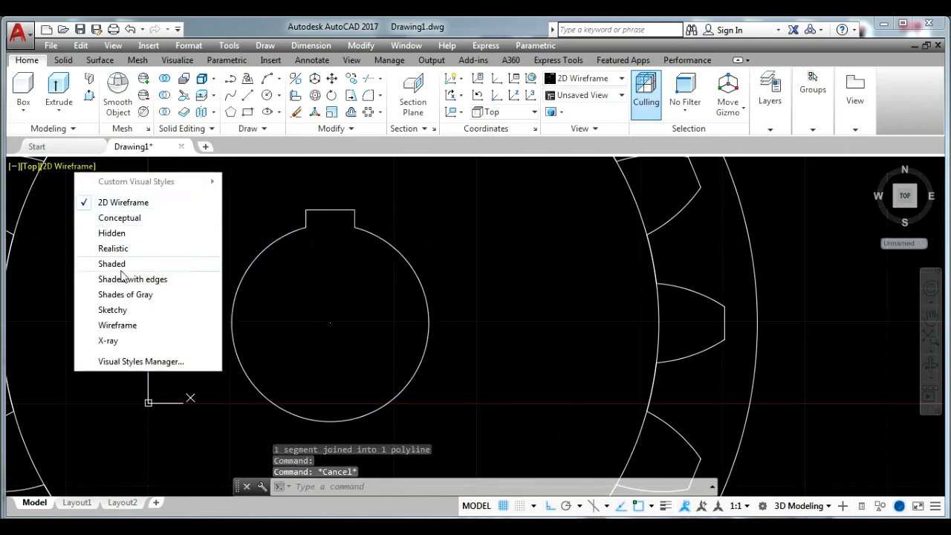
- Switch to SW Isometric and select the gear tooth profile for a Sweep
left_click(20, 170)
left_click(30, 166)
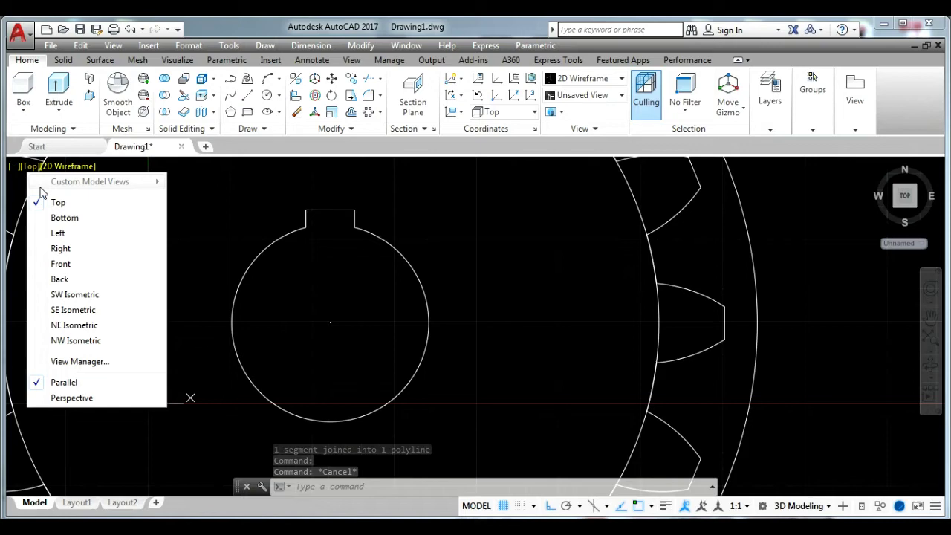
left_click(73, 294)
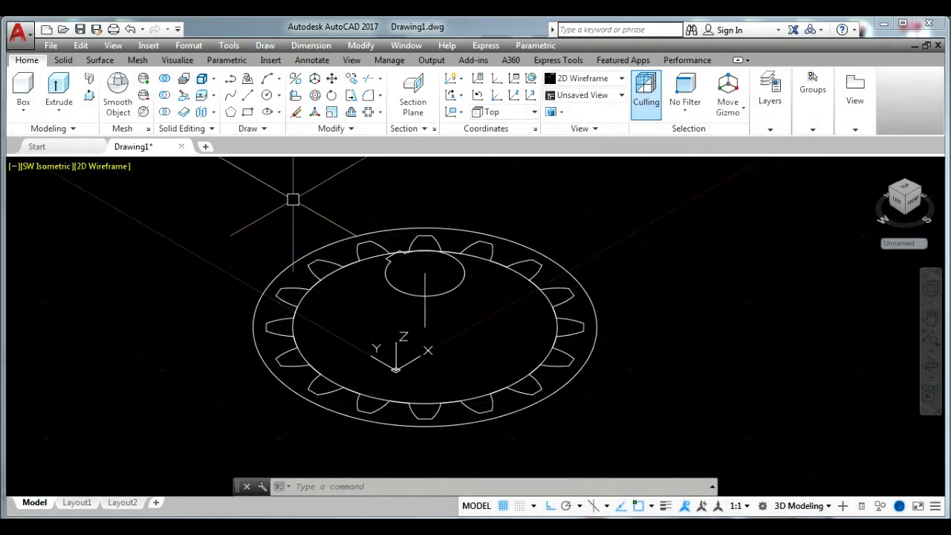
left_click(66, 111)
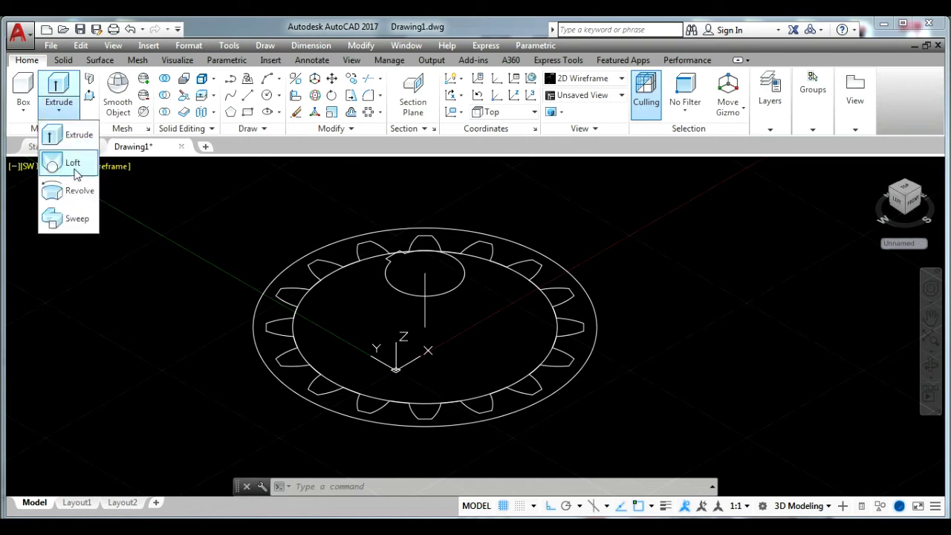
left_click(77, 218)
left_click(274, 331)
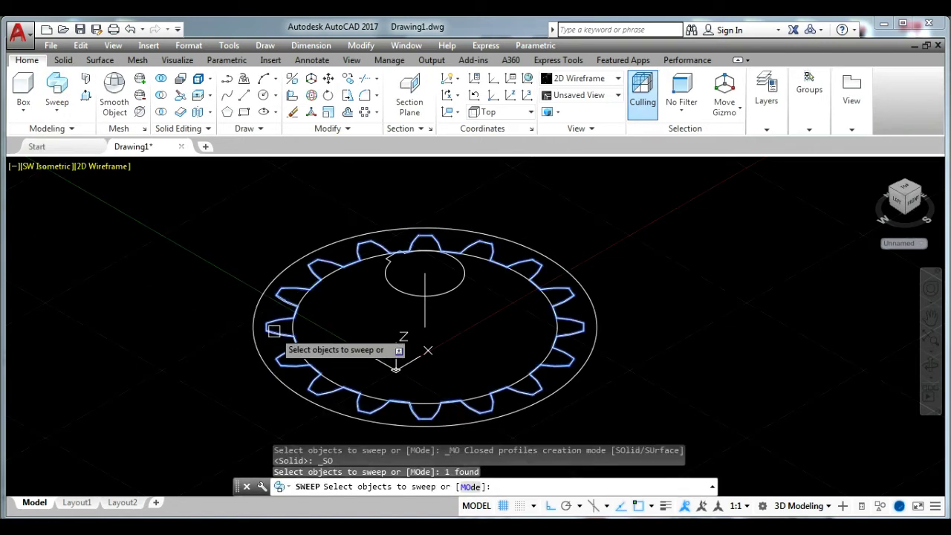
key("Return")
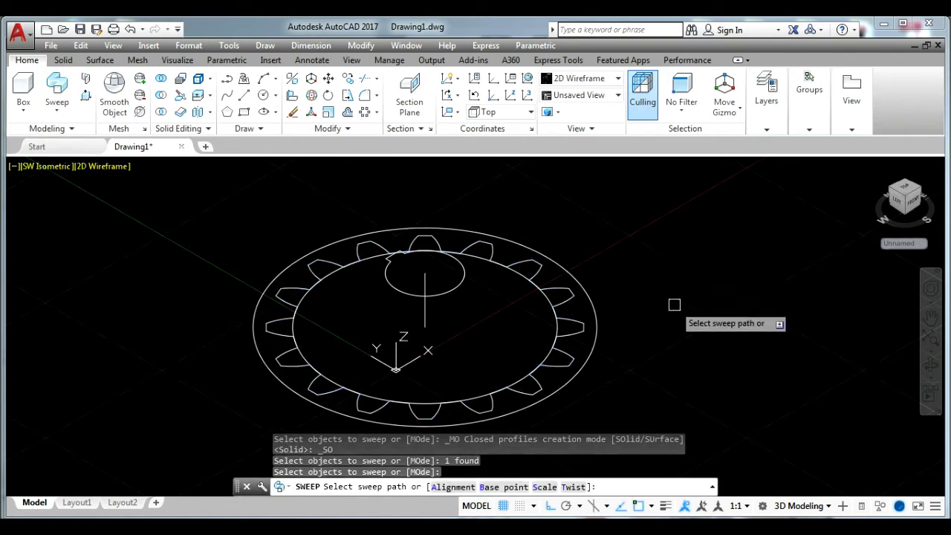
- Sweep the profile along the central line with scale 0.5 and a 55° twist
left_click(545, 487)
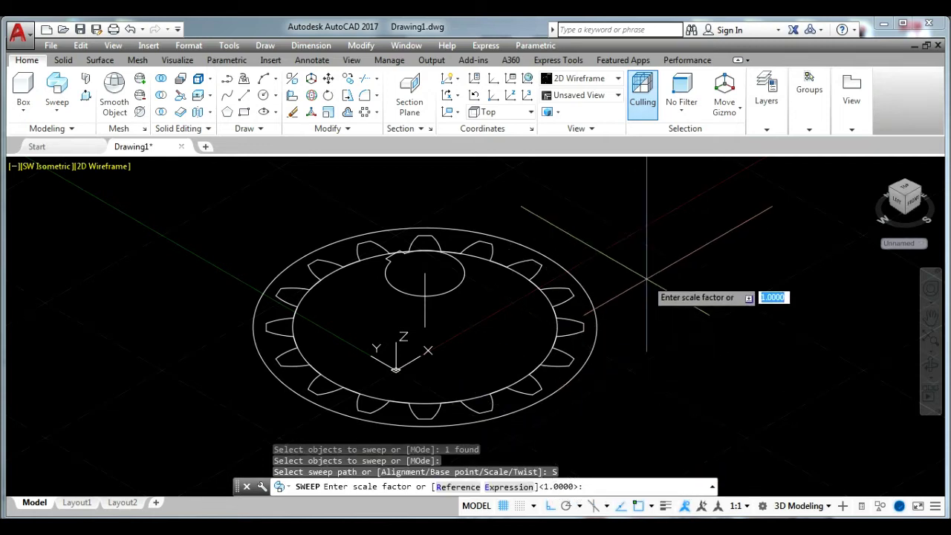
type("0.5")
key("Return")
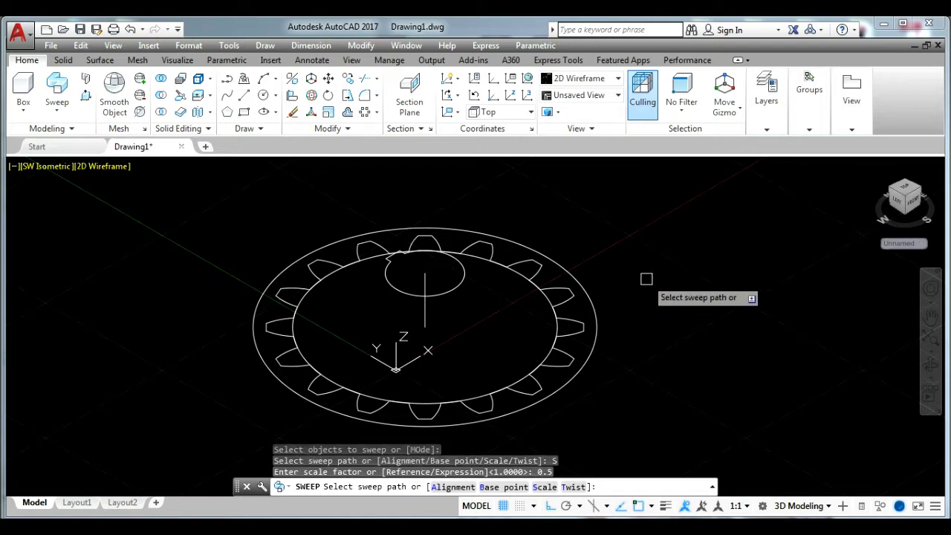
left_click(573, 487)
type("55")
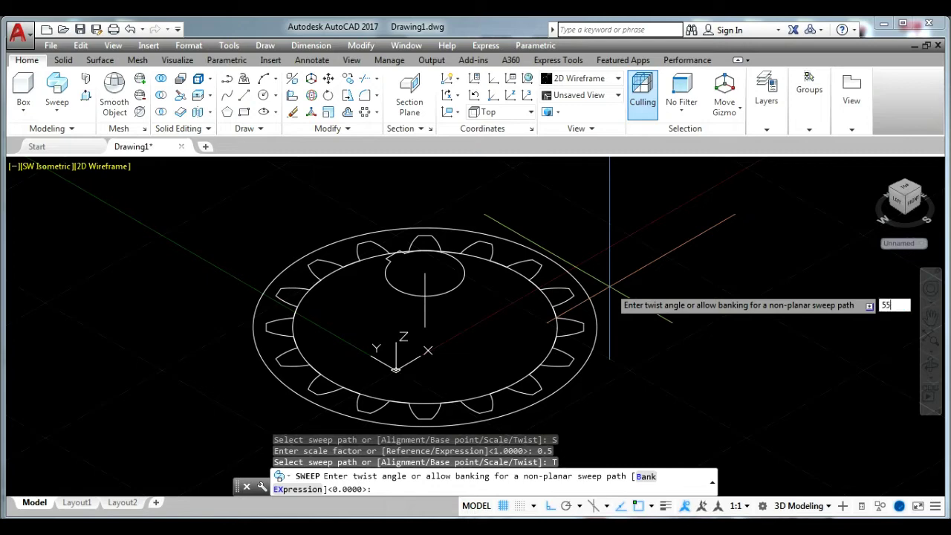
key("Return")
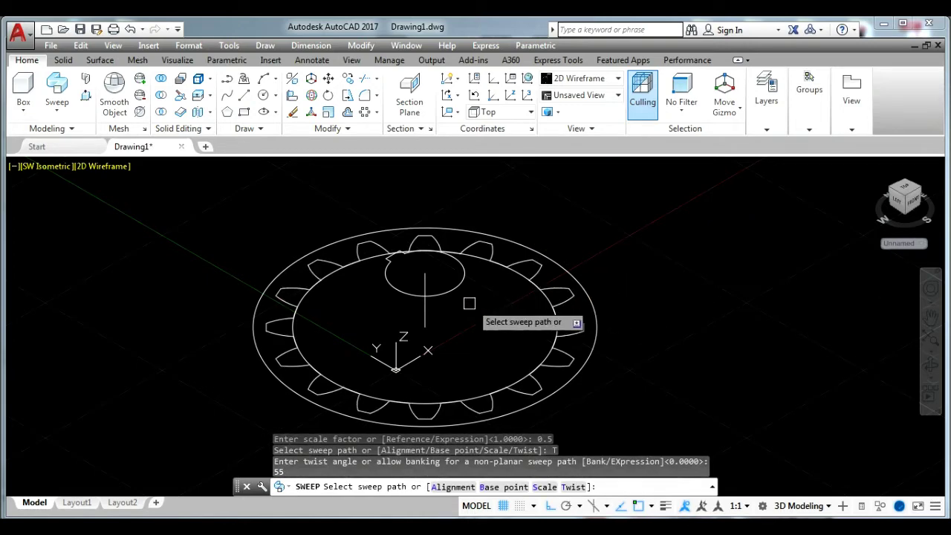
left_click(425, 312)
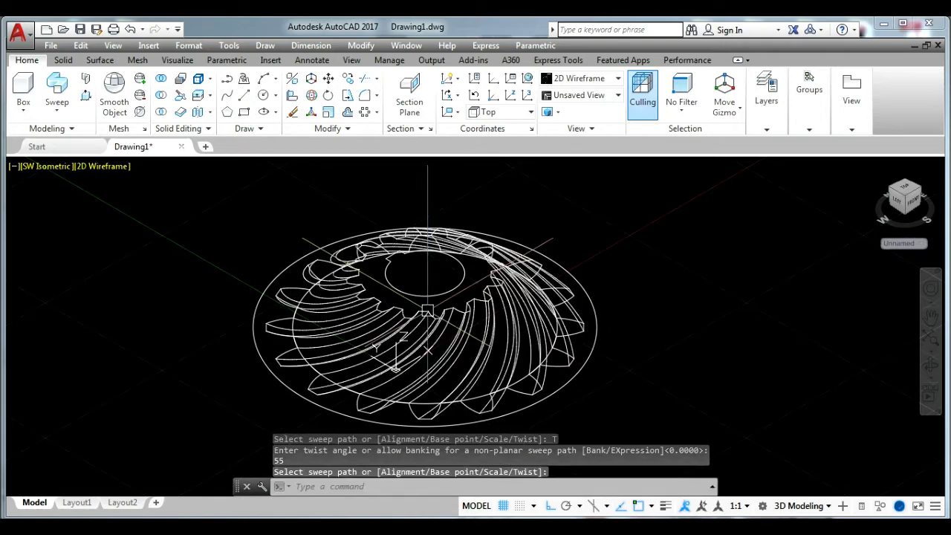
left_click(109, 168)
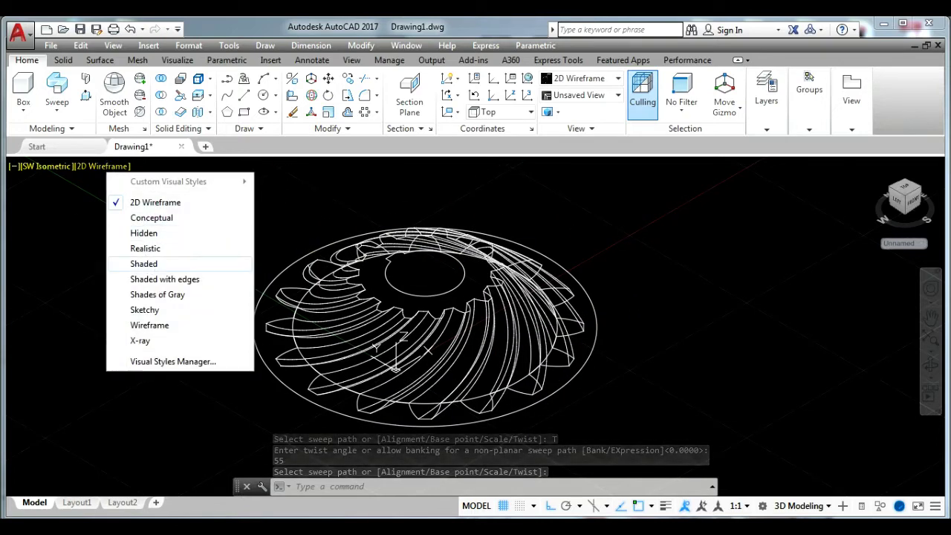
- Change the viewport visual style from 2D Wireframe to Shaded and frame the gear
left_click(145, 264)
scroll(206, 306, "up", 2)
scroll(244, 323, "down", 1)
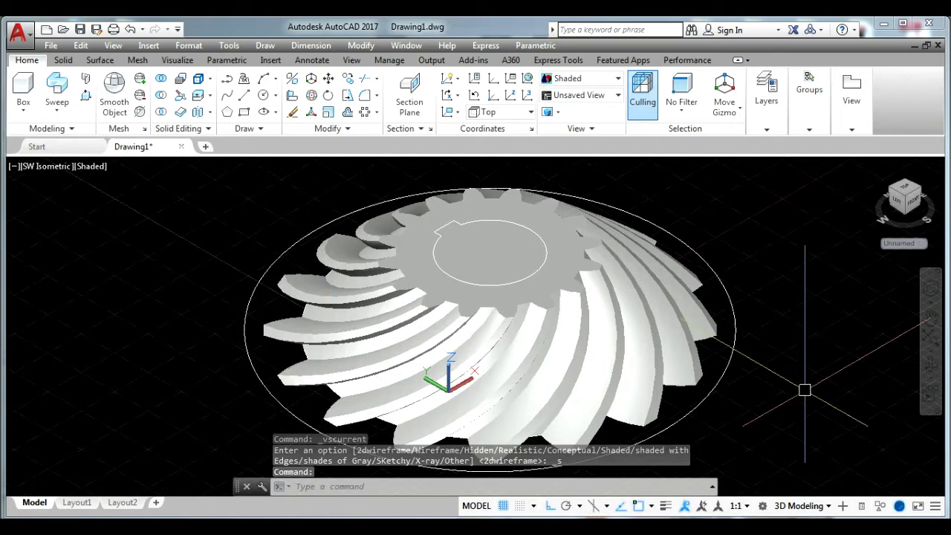
mouse_move(799, 388)
middle_mouse_down()
mouse_move(754, 367)
mouse_move(748, 348)
middle_mouse_up()
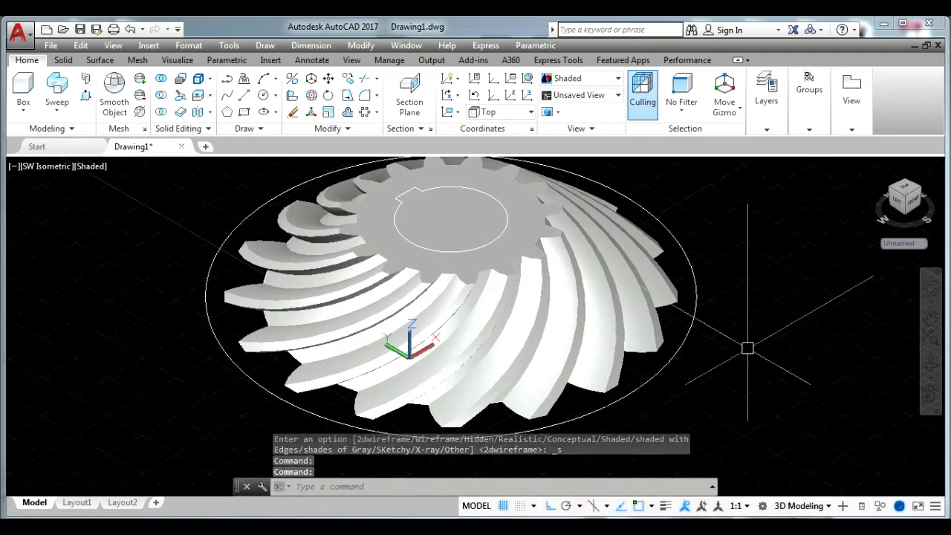
key("Escape")
middle_click_drag(76, 297, 79, 304)
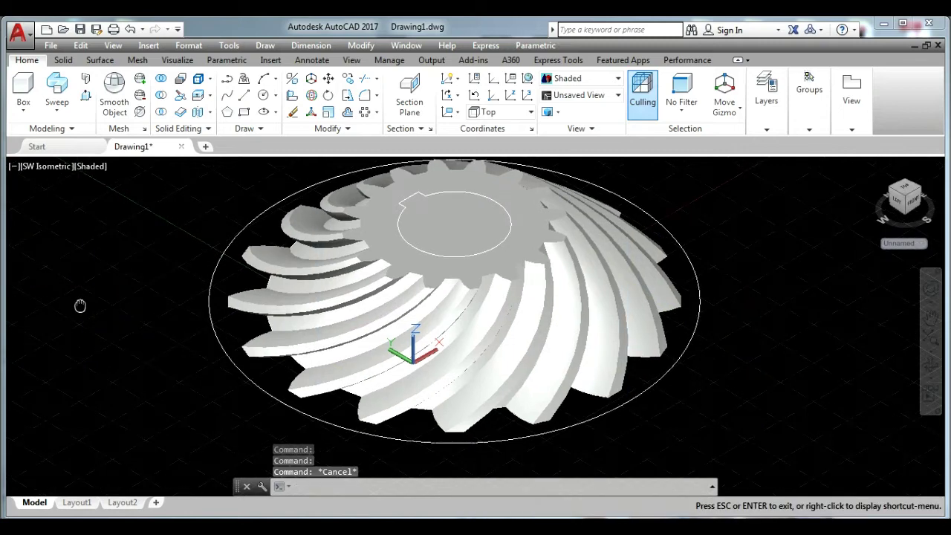
scroll(544, 447, "up", 3)
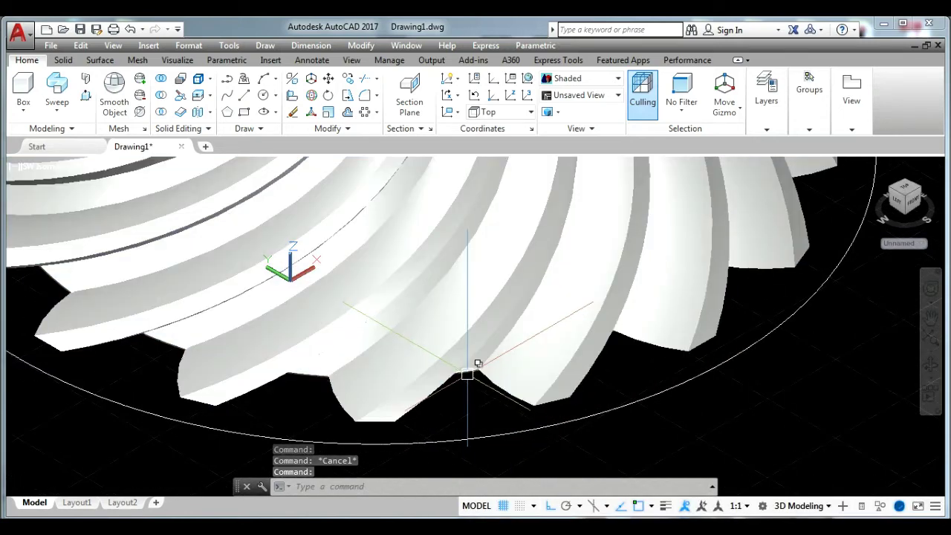
- Extrude the outer circle around the gear with a -45° taper angle and height 50
left_click(467, 375)
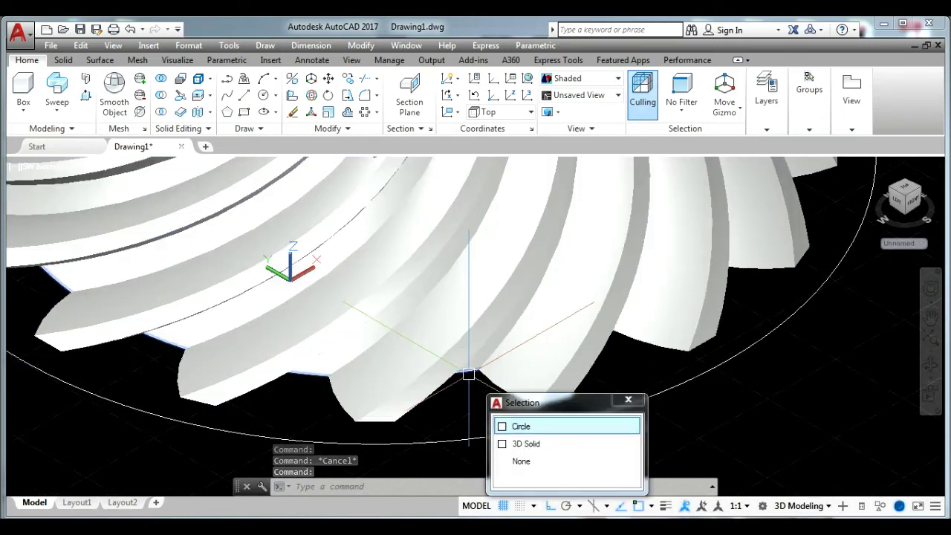
left_click(513, 424)
scroll(521, 433, "down", 3)
middle_click_drag(484, 419, 548, 418)
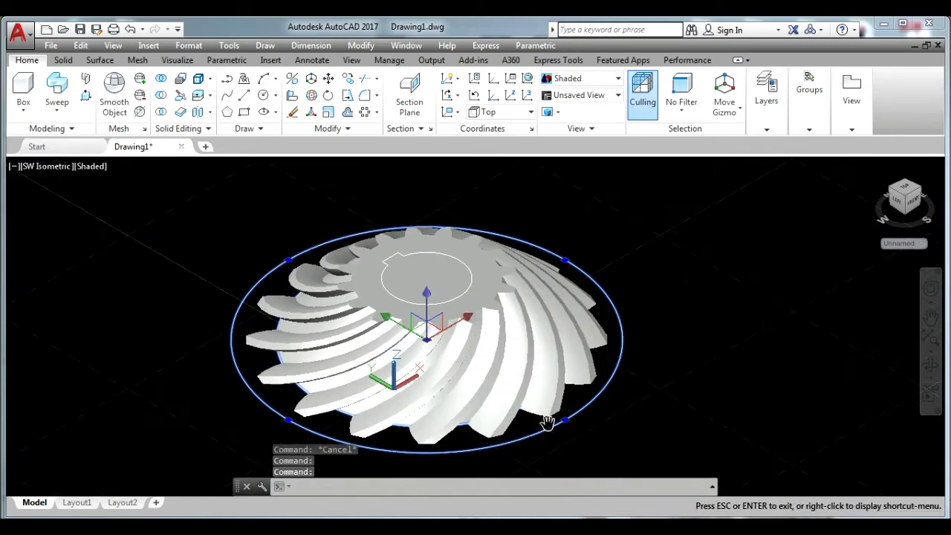
type("EXT")
key("Return")
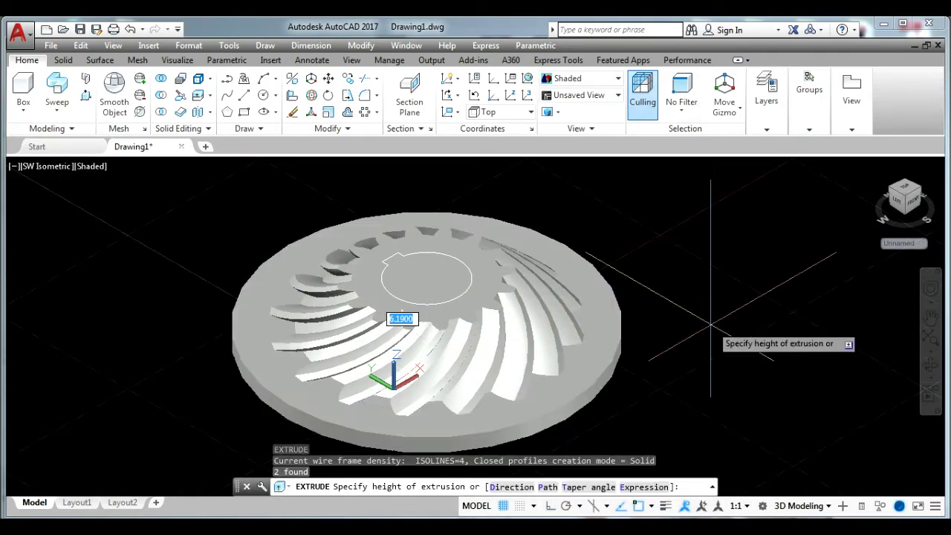
type("T")
key("Return")
type("-45")
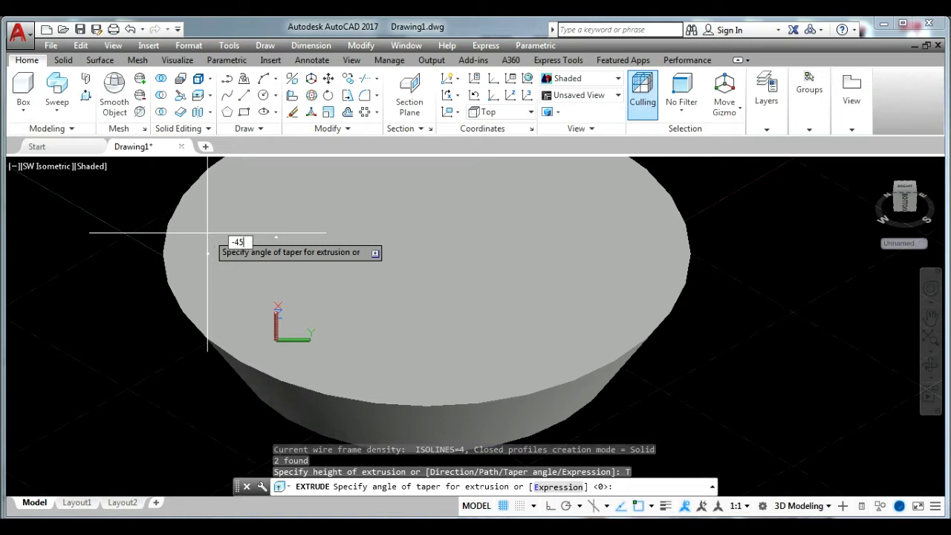
key("Return")
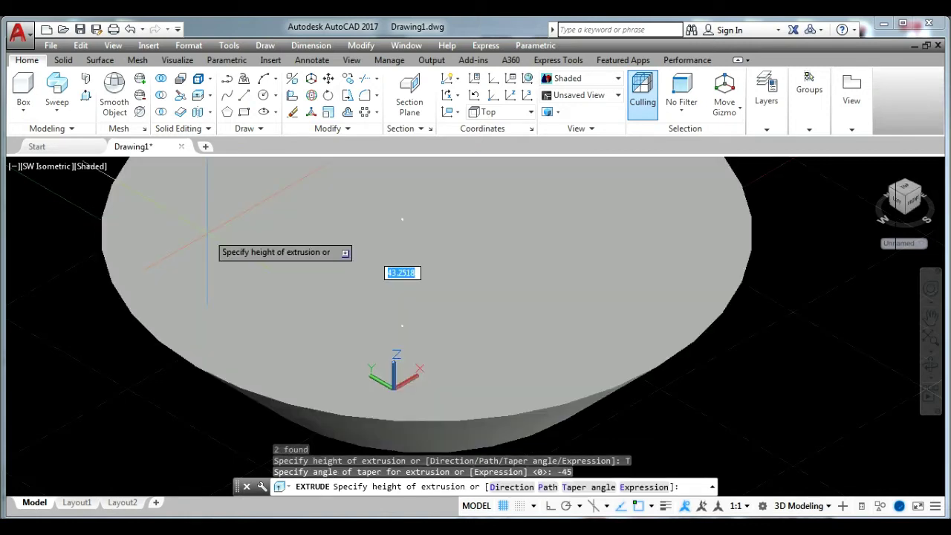
scroll(402, 272, "down", 2)
type("50")
key("Return")
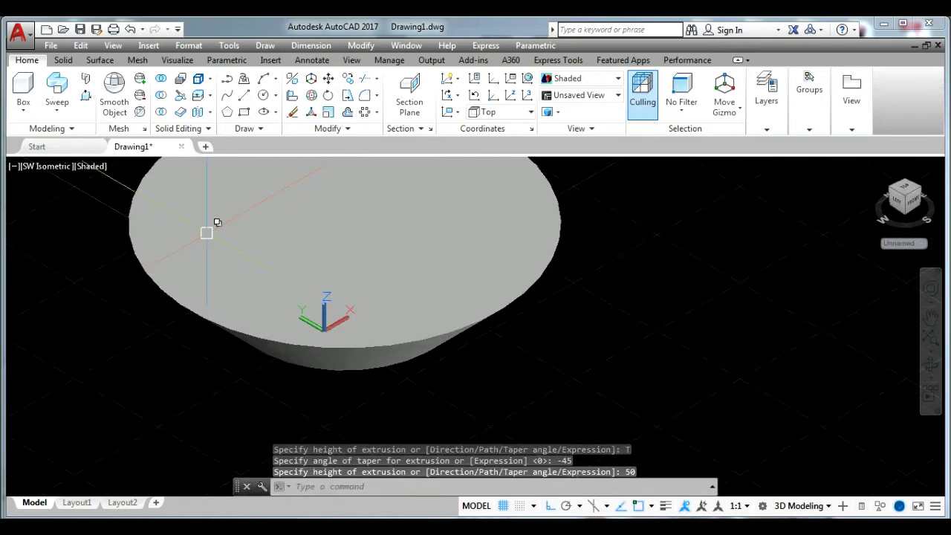
scroll(567, 342, "down", 1)
type("SU")
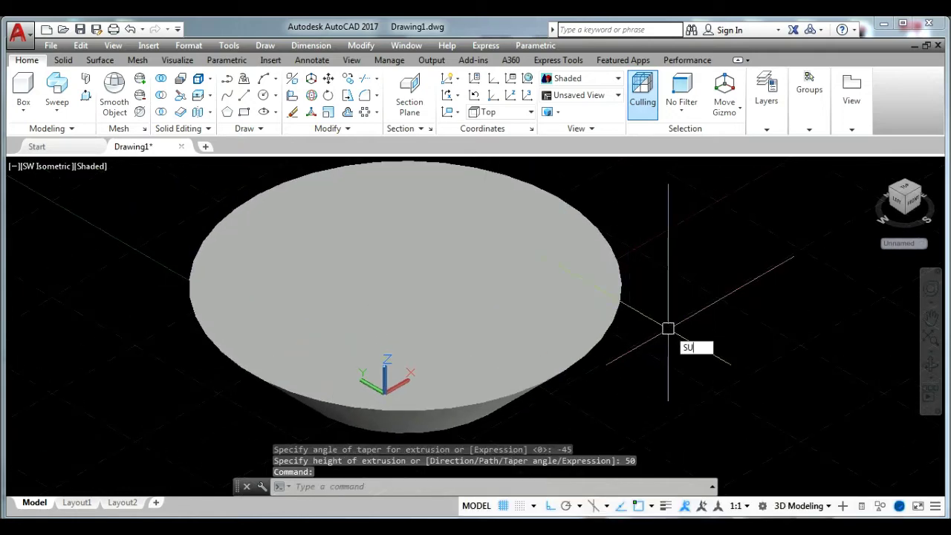
- Subtract the inner solid from the tapered solid to hollow it into a bowl
key("Return")
left_click(614, 320)
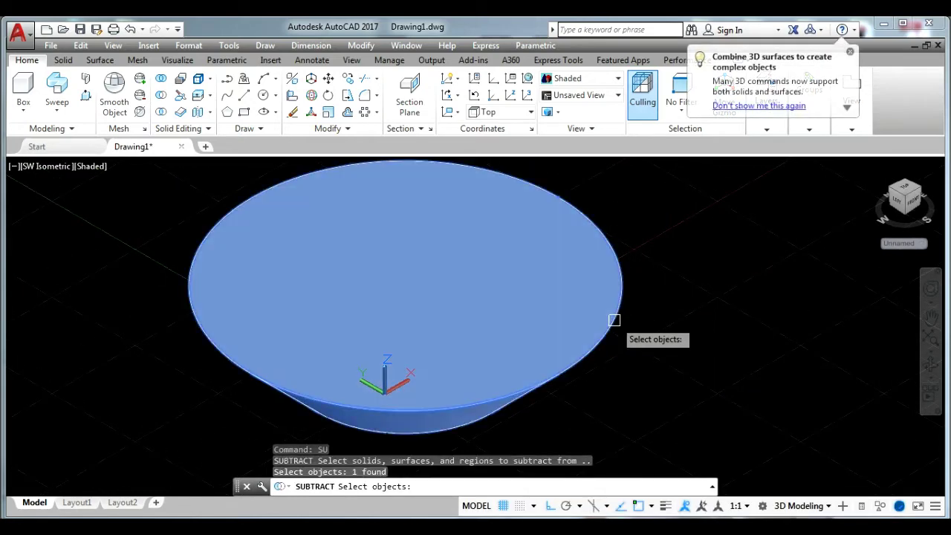
key("Return")
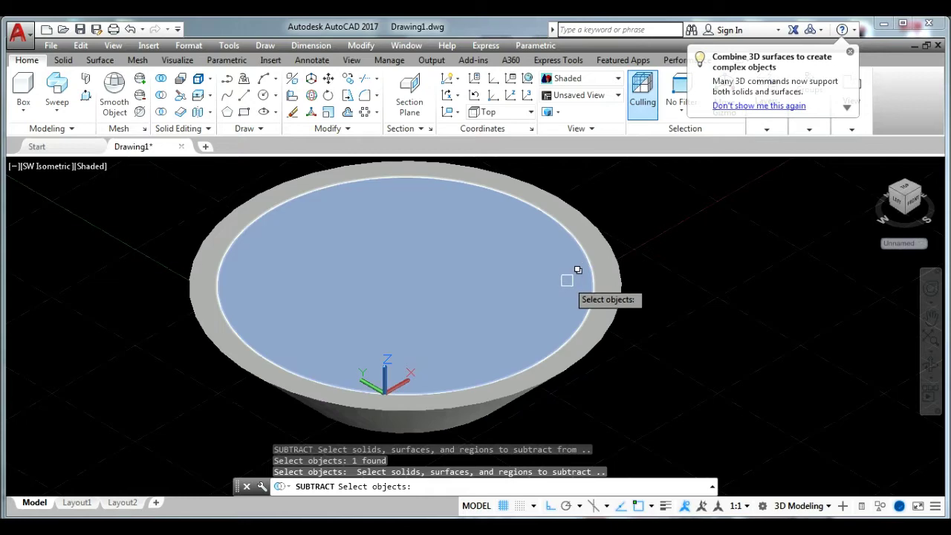
left_click(567, 280)
left_click(628, 334)
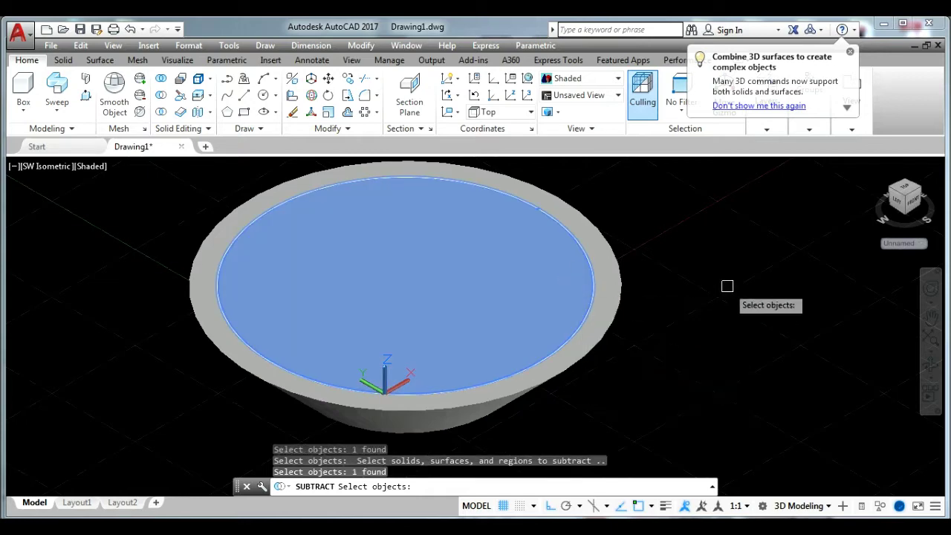
key("Return")
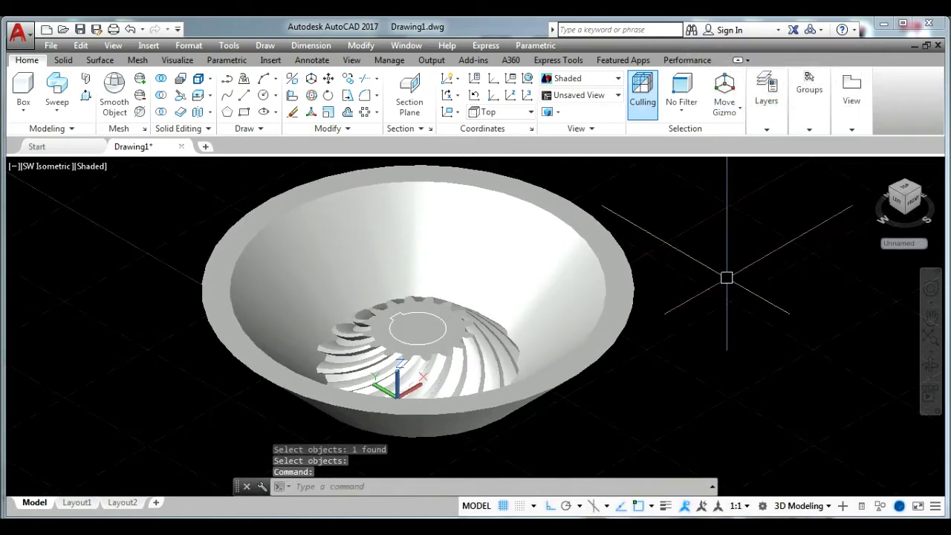
type("SU")
- Subtract the bowl from the spiral gear to trim it into a bevel shape
key("Return")
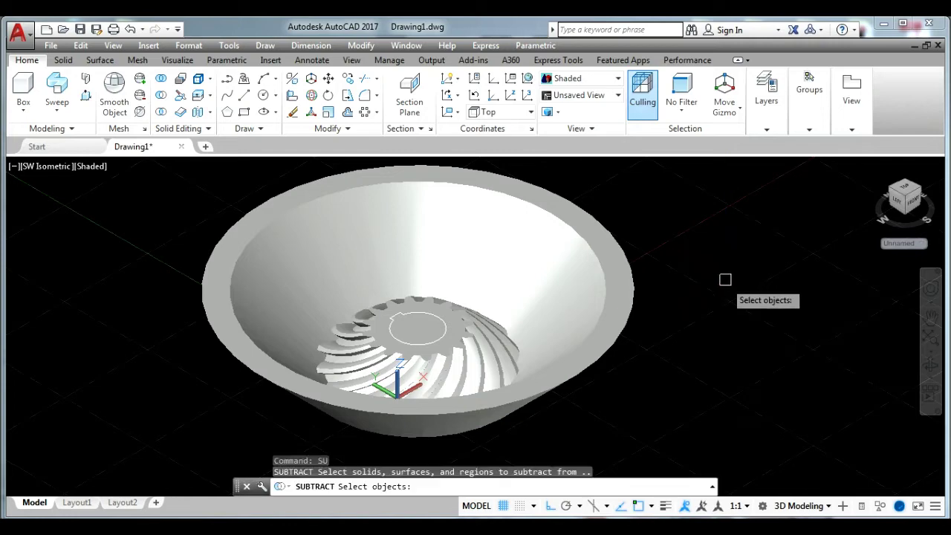
left_click(465, 341)
key("Return")
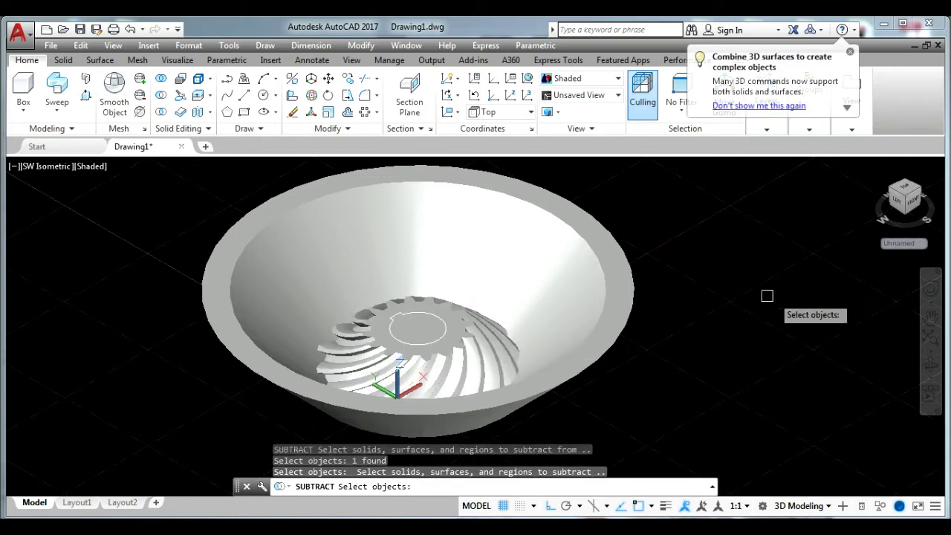
left_click(631, 304)
key("Return")
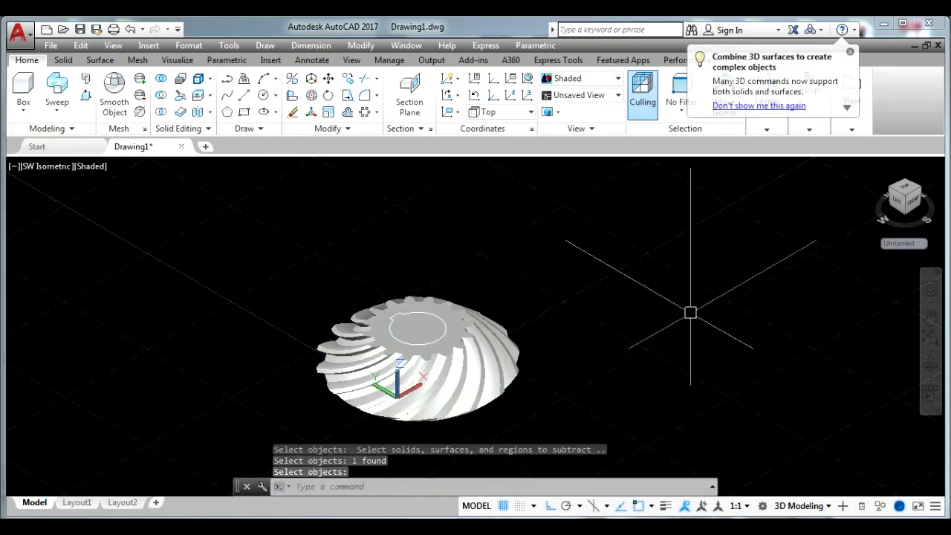
- Orbit around the trimmed gear to inspect it, then start the CIRCLE command
scroll(477, 413, "up", 2)
middle_click_drag(501, 406, 525, 378)
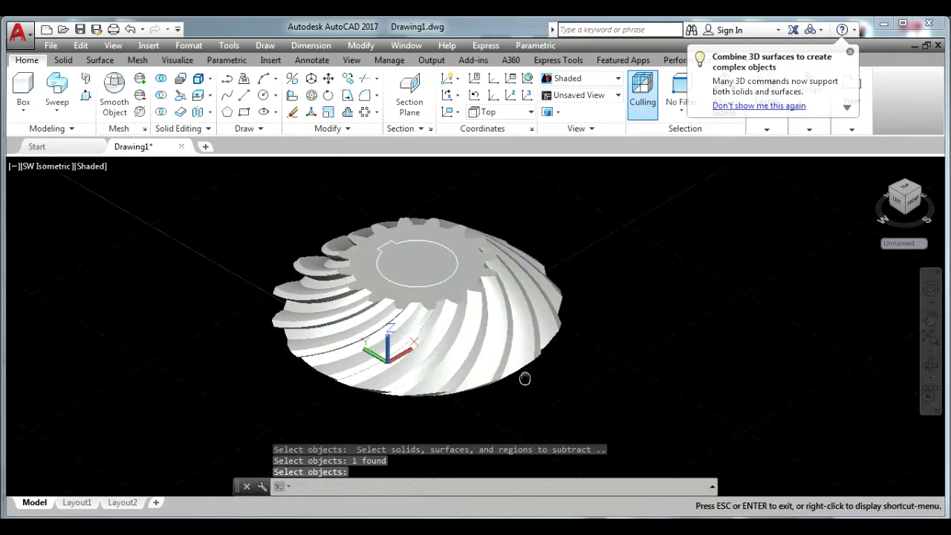
left_click(931, 365)
left_click_drag(790, 348, 774, 350)
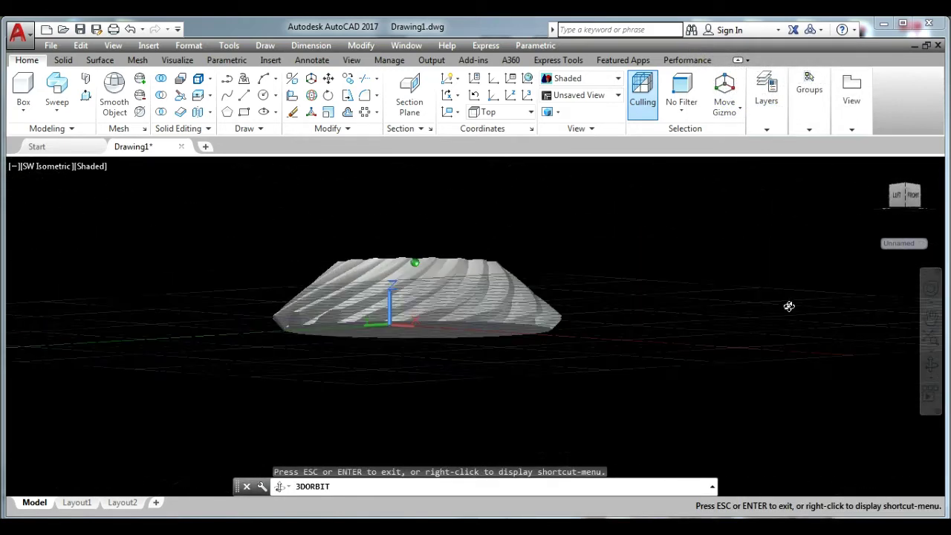
key("Escape")
scroll(463, 272, "up", 3)
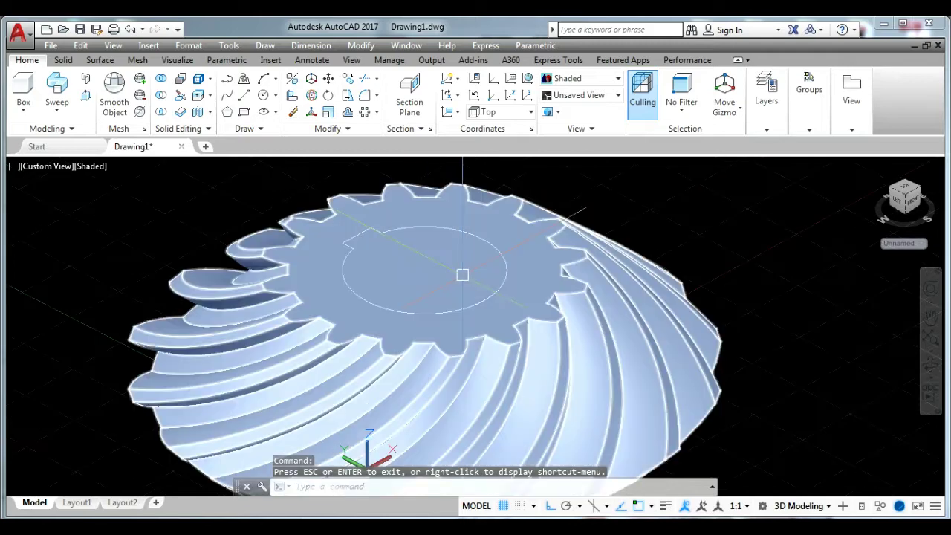
type("c")
key("Return")
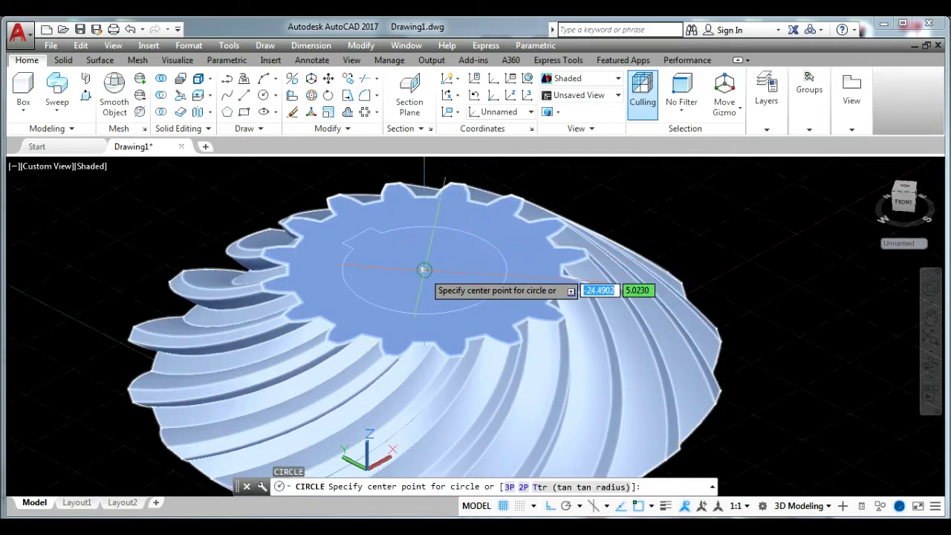
- Draw a circle of radius 50 centred on the gear
left_click(423, 270)
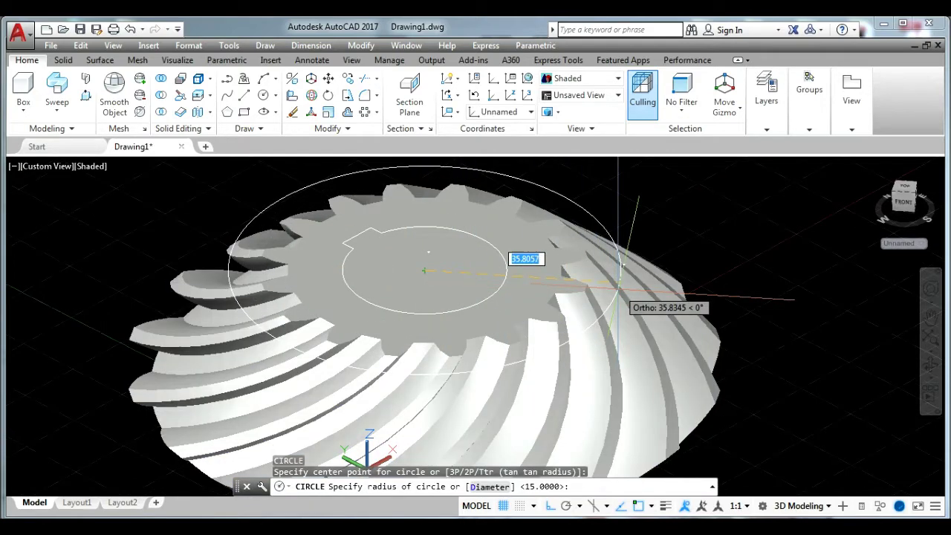
type("50")
key("Return")
scroll(628, 290, "down", 3)
- Move the new circle 25 units down below the gear
left_click(647, 278)
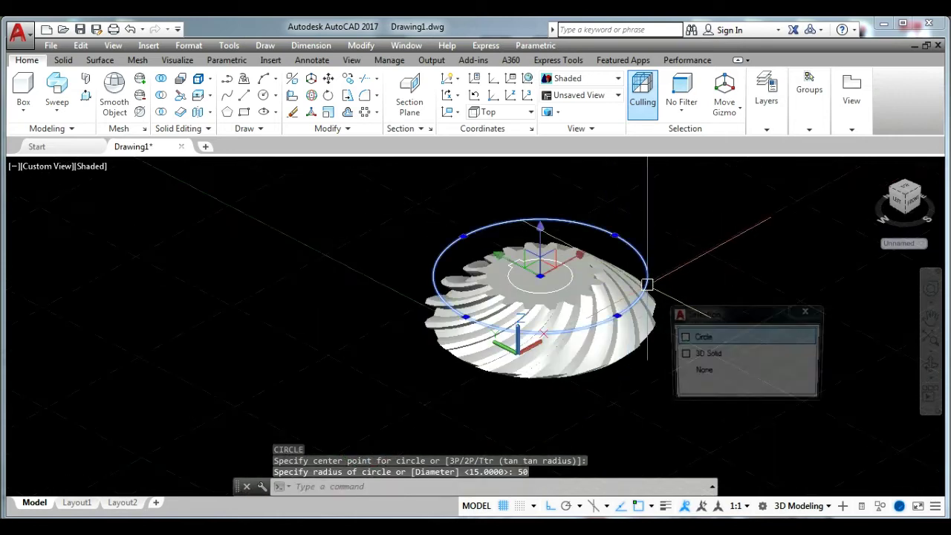
left_click(722, 338)
type("m")
key("Return")
left_click(726, 282)
type("2")
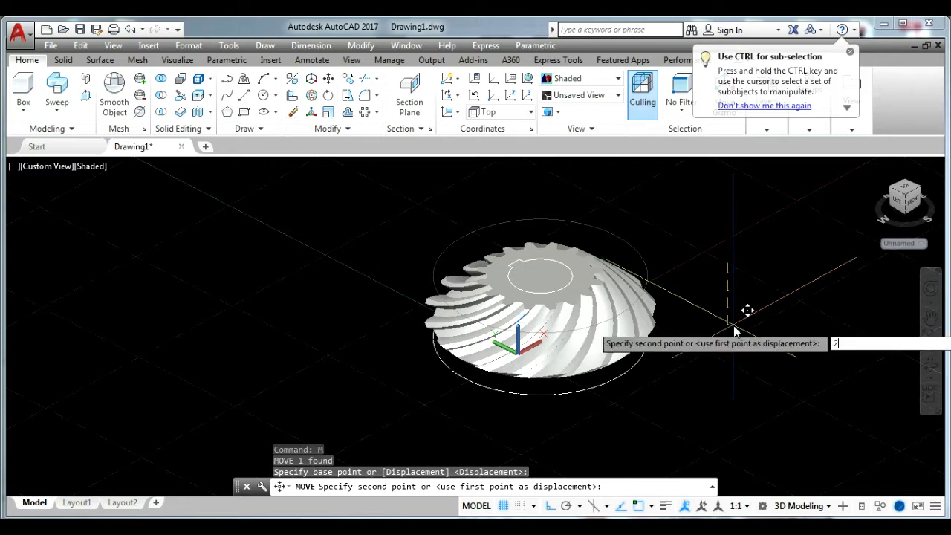
type("5")
key("Return")
scroll(706, 342, "up", 3)
scroll(549, 373, "down", 1)
type("EXT")
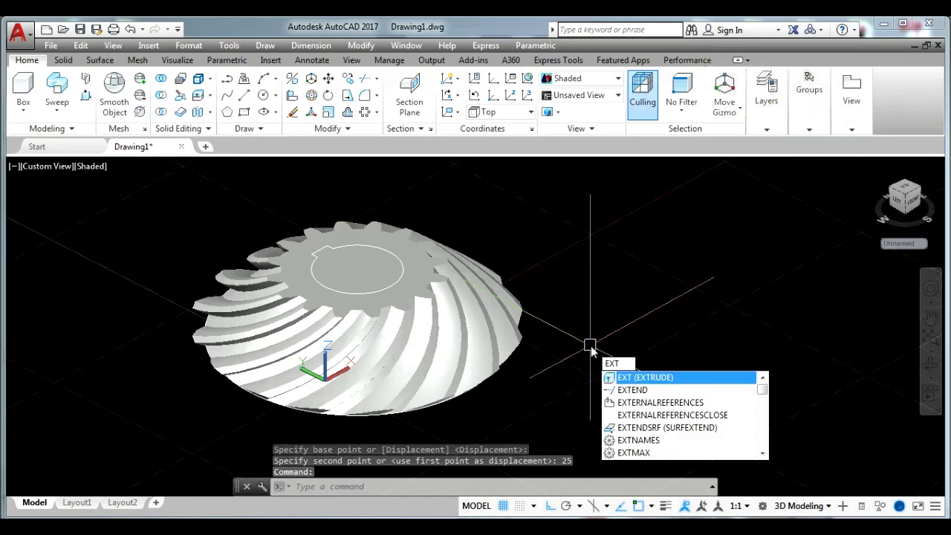
- Extrude the last-drawn circle 10 units high with a 10° taper
key("Return")
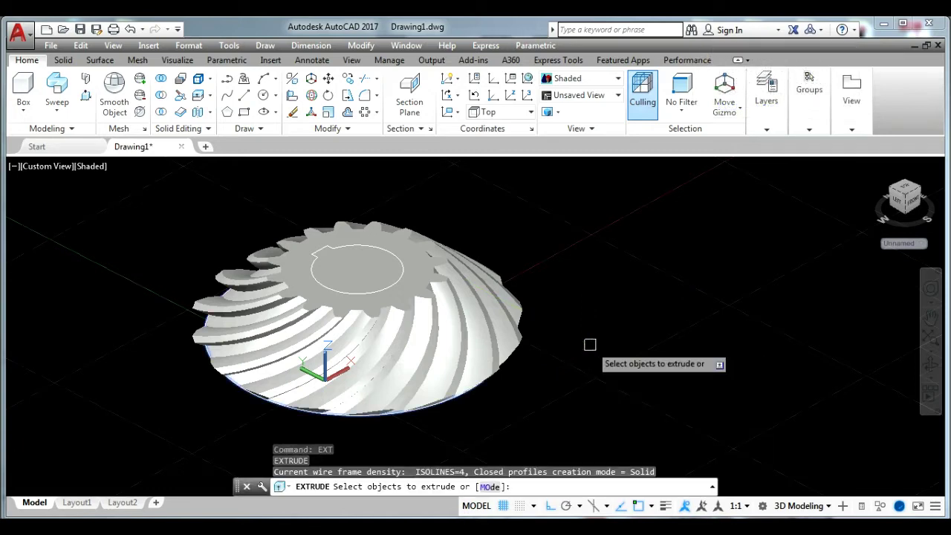
type("L")
key("Return")
key("Return")
middle_click_drag(600, 378, 600, 338)
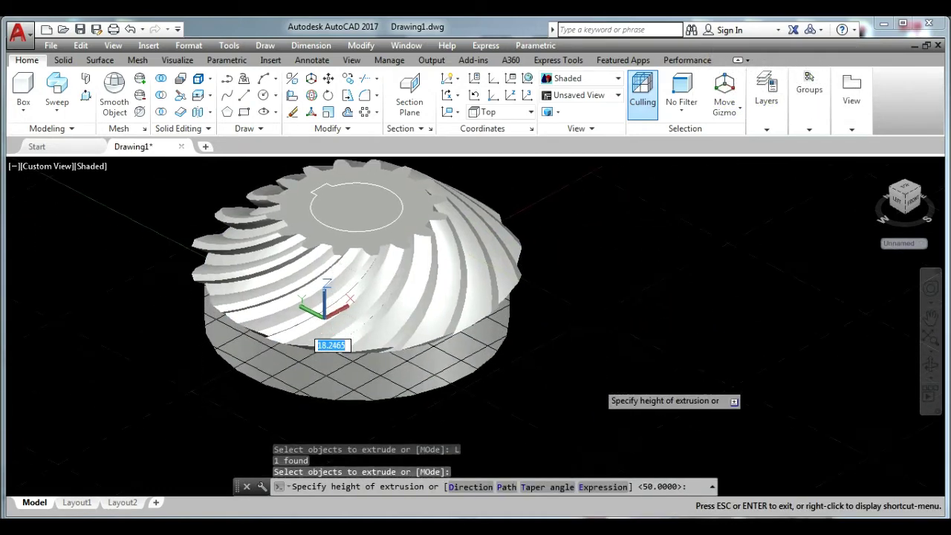
type("T")
key("Return")
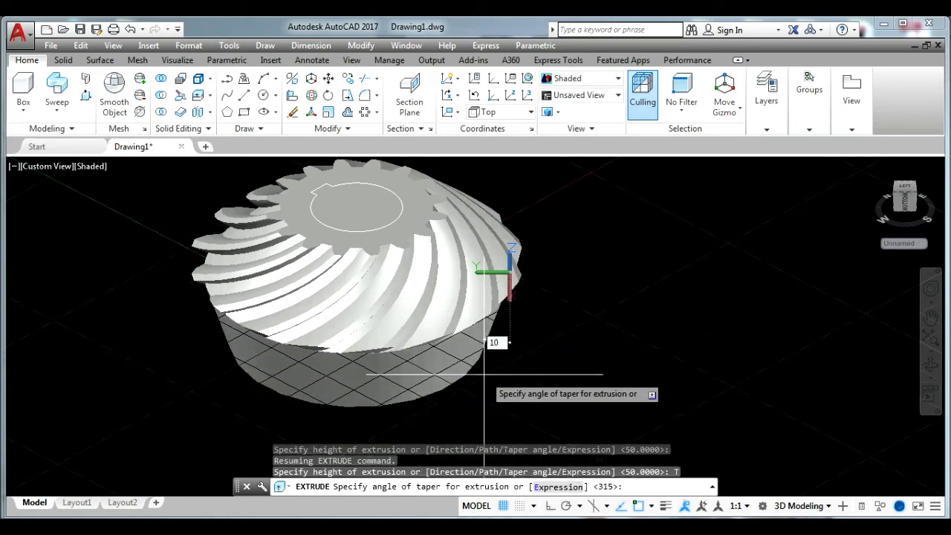
key("Return")
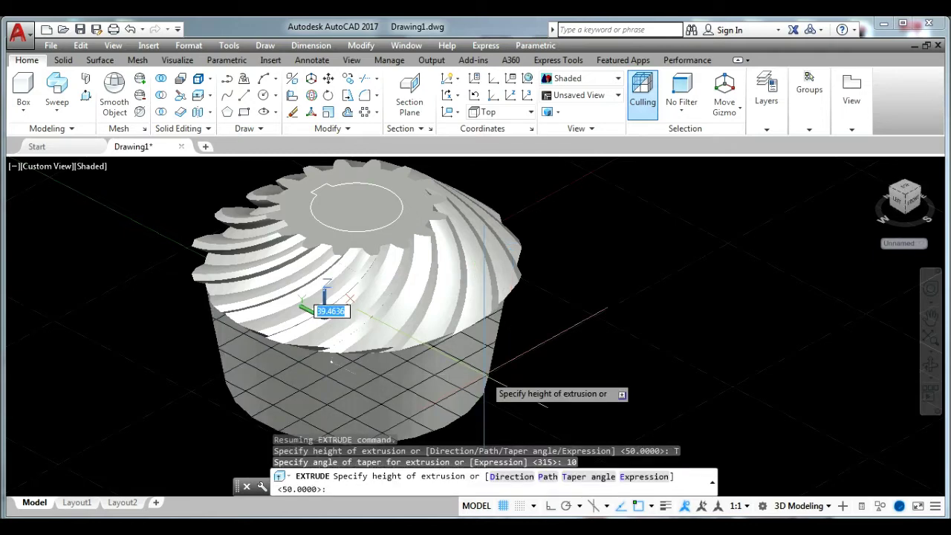
key("Return")
key("Escape")
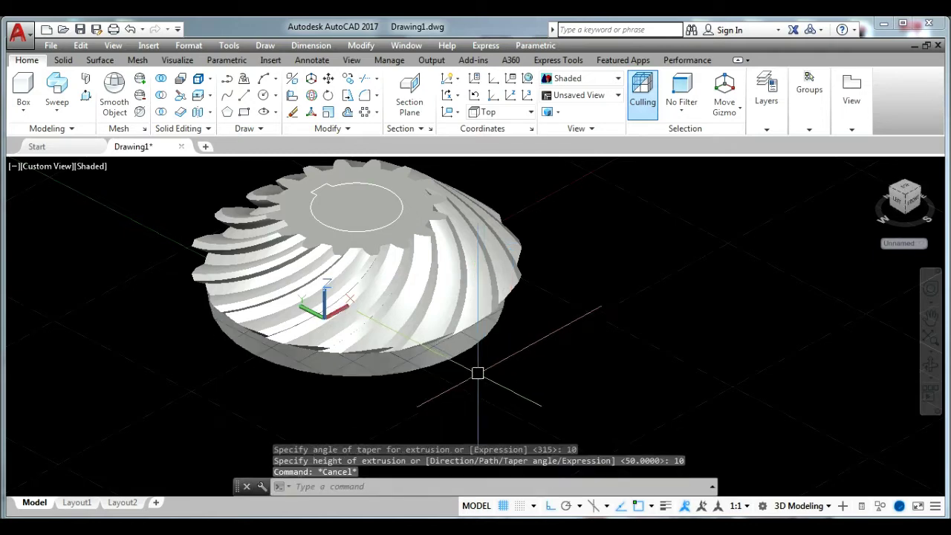
- Orbit to a low side view of the gear and turn off the grid with F7
scroll(469, 357, "up", 2)
middle_click_drag(449, 345, 487, 379)
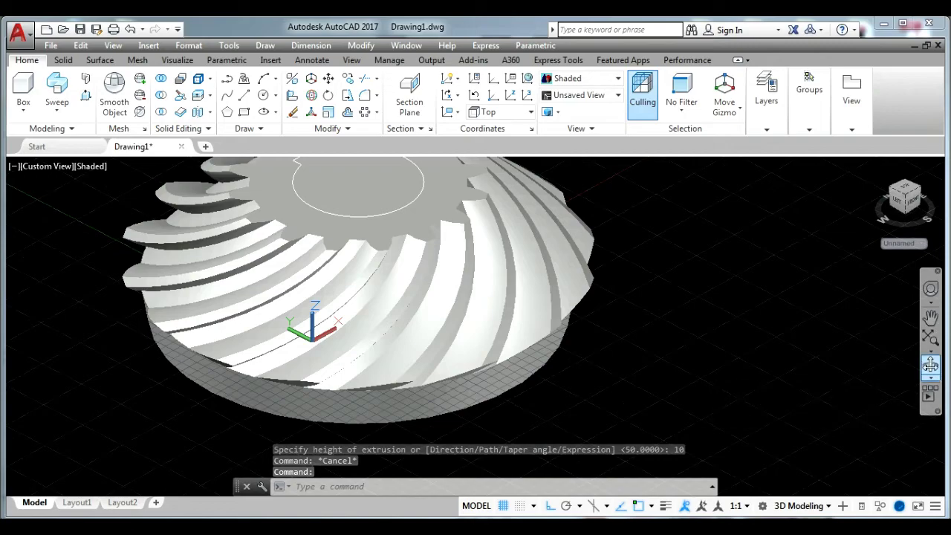
left_click(930, 364)
mouse_move(824, 357)
left_mouse_down()
mouse_move(746, 299)
mouse_move(626, 325)
mouse_move(735, 355)
left_mouse_up()
key("Escape")
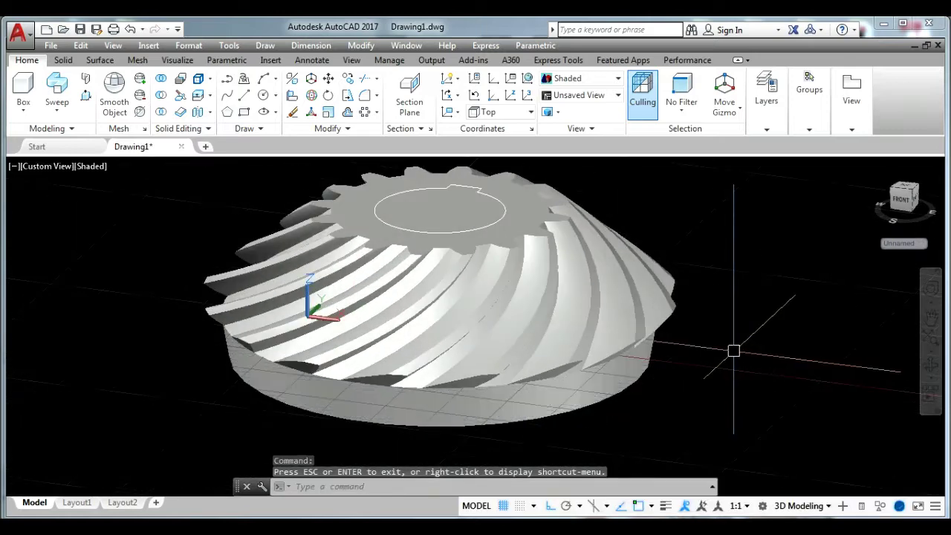
key("F7")
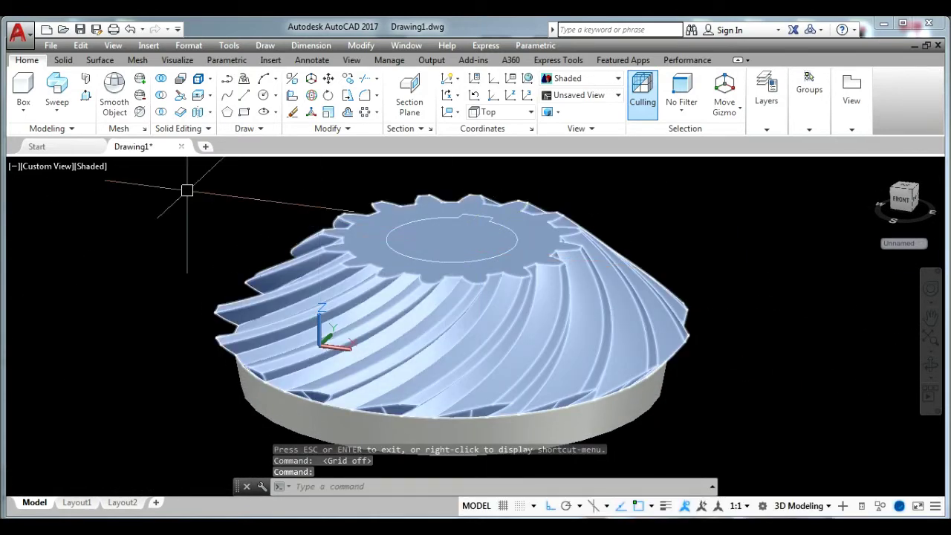
- Extrude the central bore outline into a cylinder
left_click(57, 110)
left_click(67, 131)
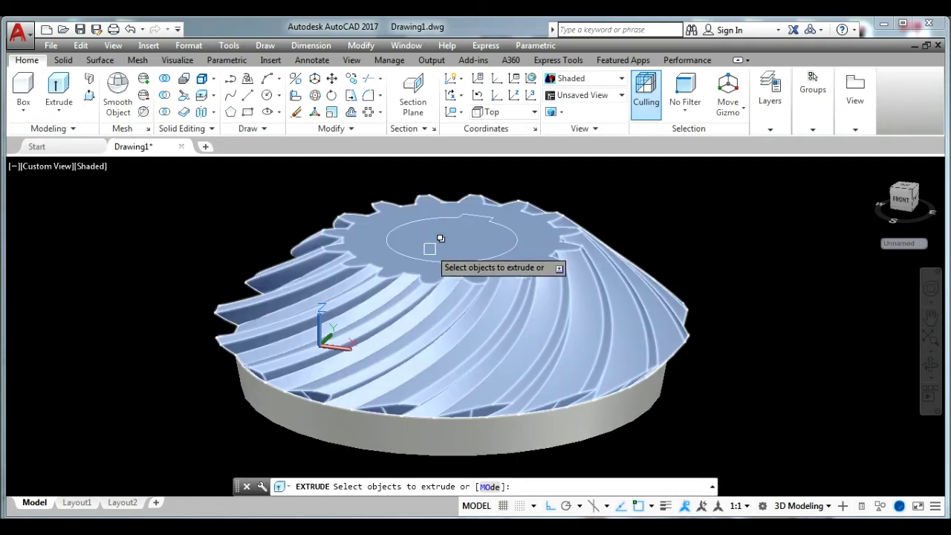
left_click(433, 255)
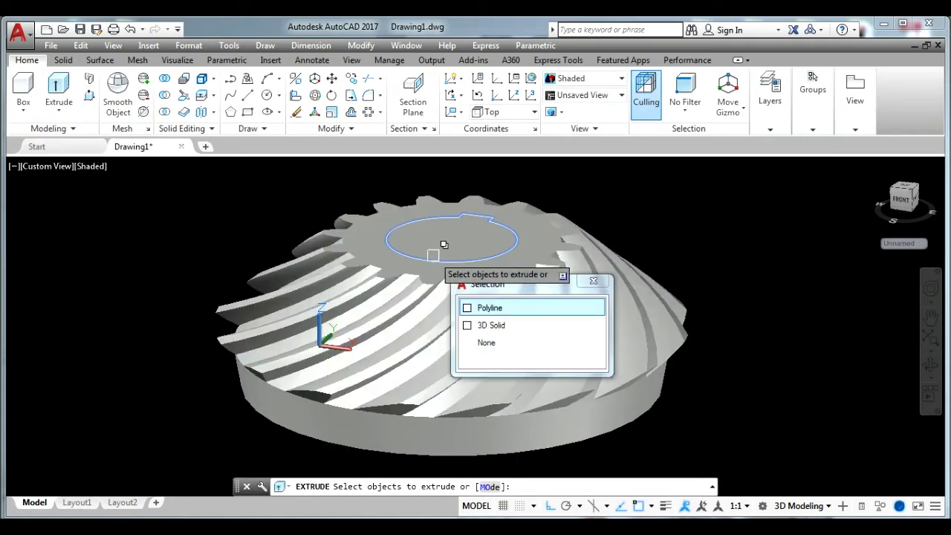
left_click(486, 308)
key("Return")
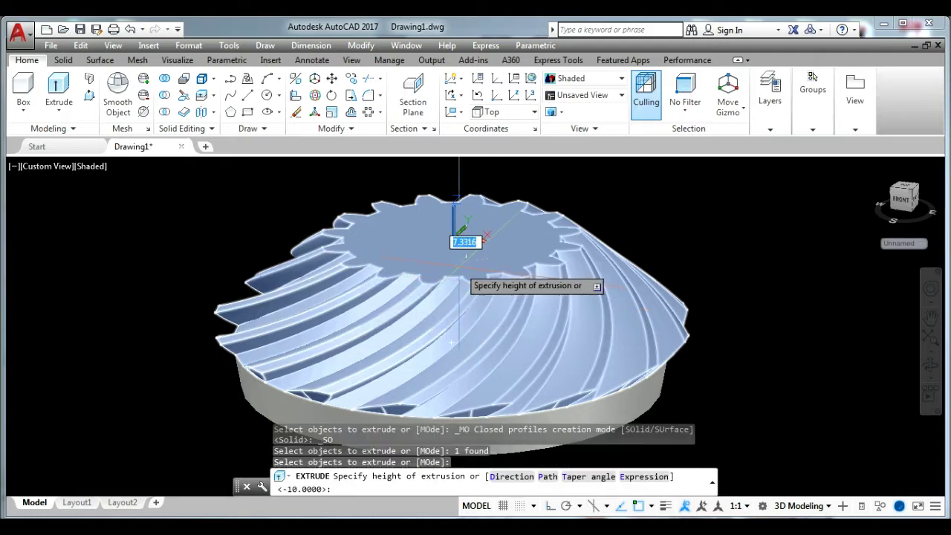
middle_click_drag(451, 342, 484, 274, "shift")
- Move the cylinder upward so it passes through the gear
left_click(519, 353)
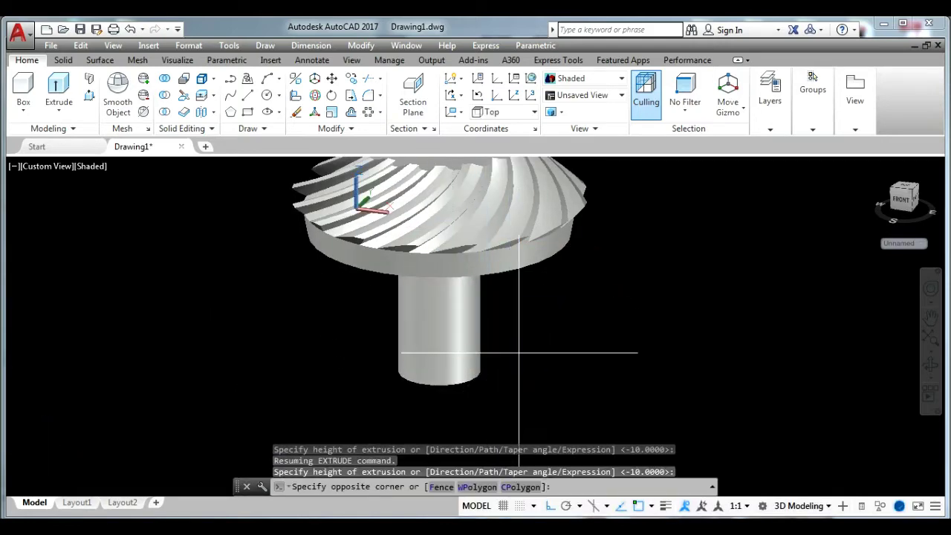
middle_click_drag(518, 353, 614, 312, "shift")
left_click(613, 312)
type("m")
key("Return")
left_click(686, 355)
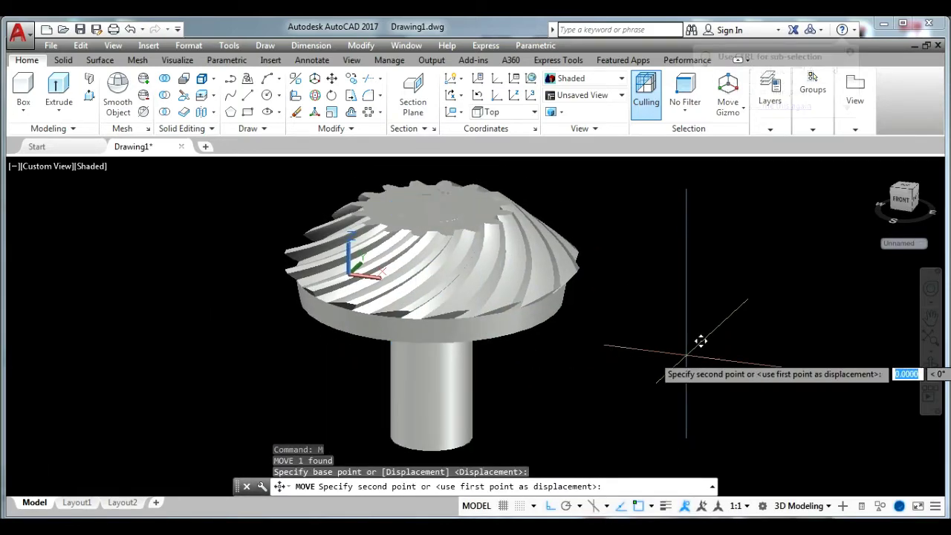
left_click(686, 319)
key("Escape")
key("Escape")
type("UNIO")
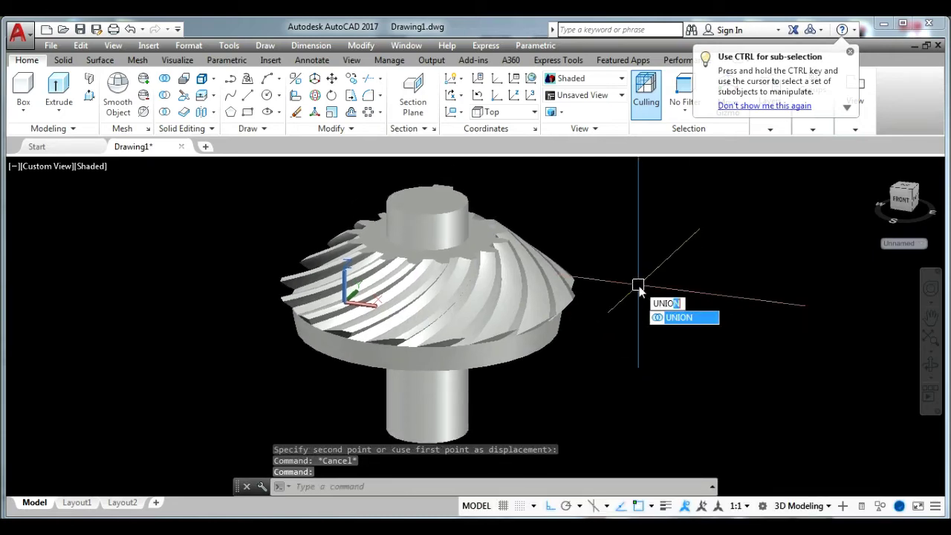
- Begin a UNION of the gear and cylinder, then cancel it
key("Return")
left_click(584, 365)
left_click(535, 318)
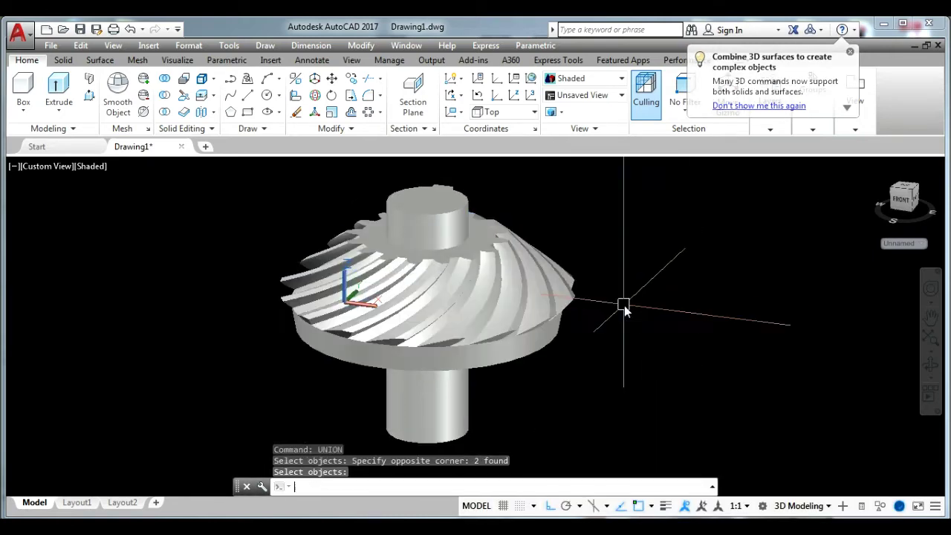
key("Escape")
- Subtract the cylinder from the gear with SU and orbit to check the bore
type("su")
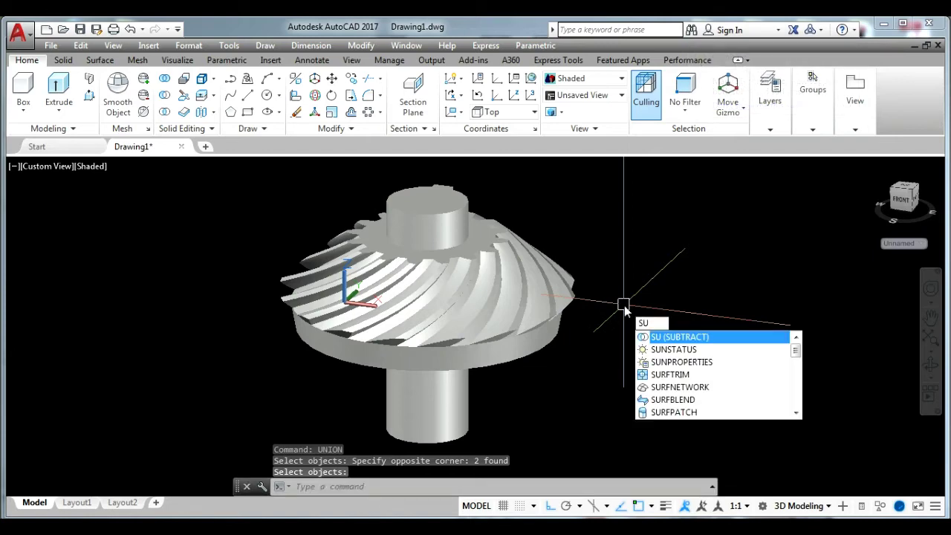
key("Return")
left_click(553, 312)
key("Return")
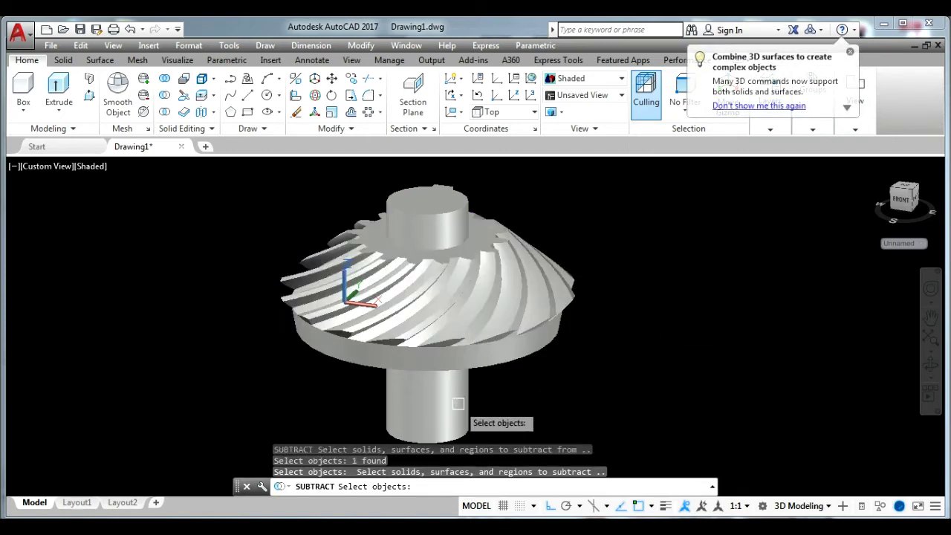
left_click(454, 405)
key("Return")
mouse_move(599, 350)
middle_mouse_down("shift")
mouse_move(614, 375)
mouse_move(470, 327)
middle_mouse_up("shift")
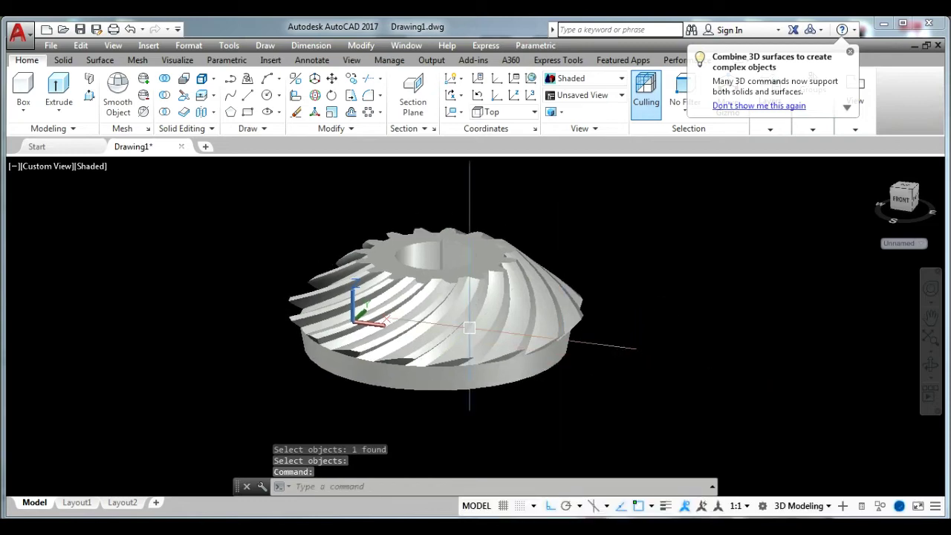
left_click(35, 169)
- Switch to SW Isometric view and zoom a window around the gear
left_click(74, 295)
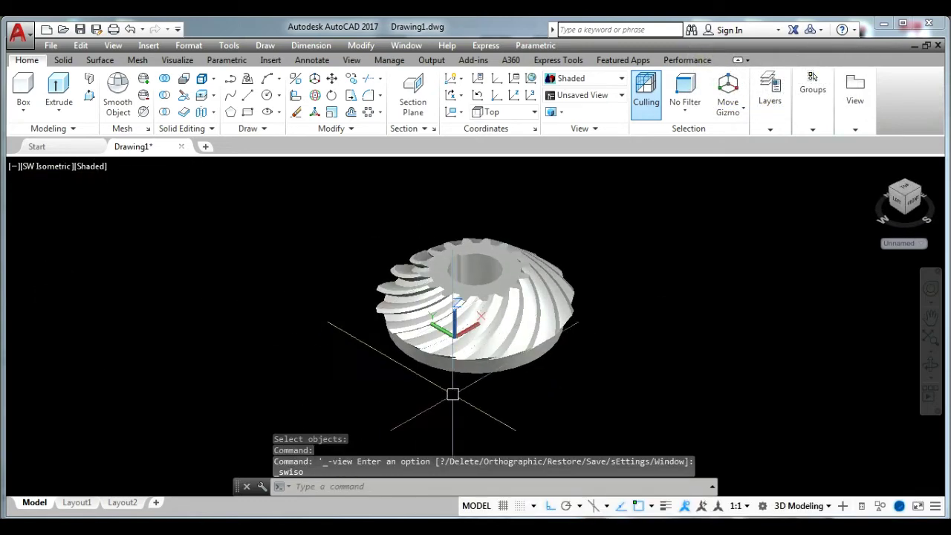
type("z")
key("Return")
left_click(217, 208)
left_click(713, 393)
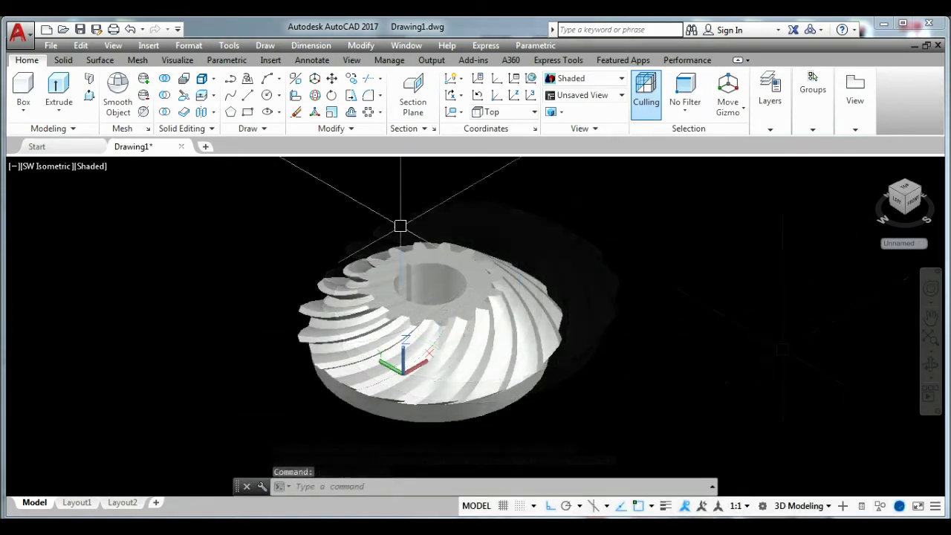
- Switch to Top view, select the whole gear and start MIRROR on it
left_click(49, 170)
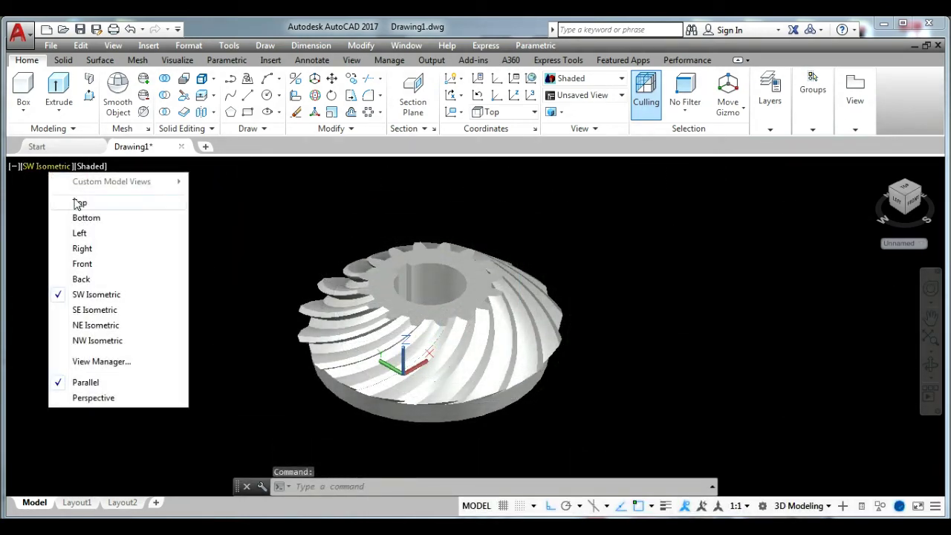
left_click(78, 203)
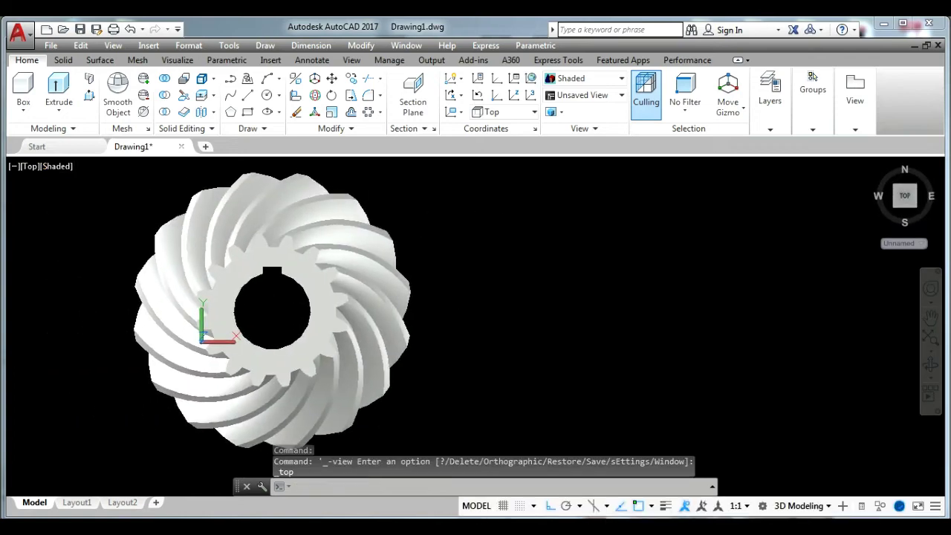
left_click(436, 325)
left_click(301, 269)
type("MI")
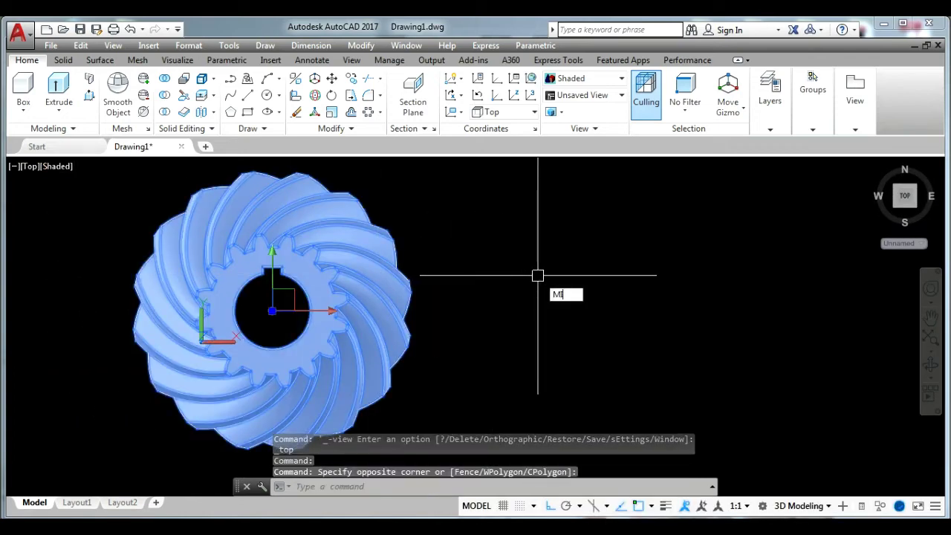
key("Return")
scroll(538, 276, "down", 4)
- Finish the mirrored copy of the gear, keeping the original
left_click(518, 275)
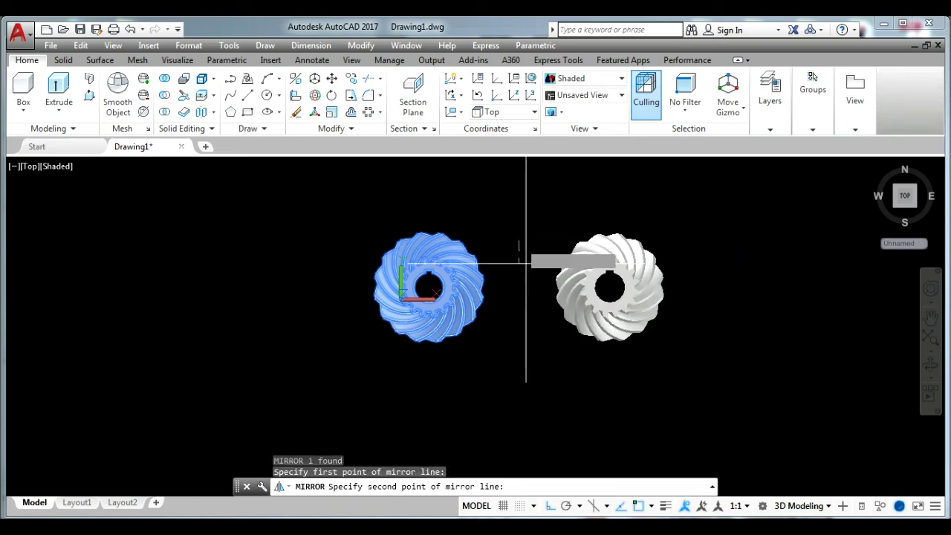
key("Return")
scroll(508, 322, "up", 2)
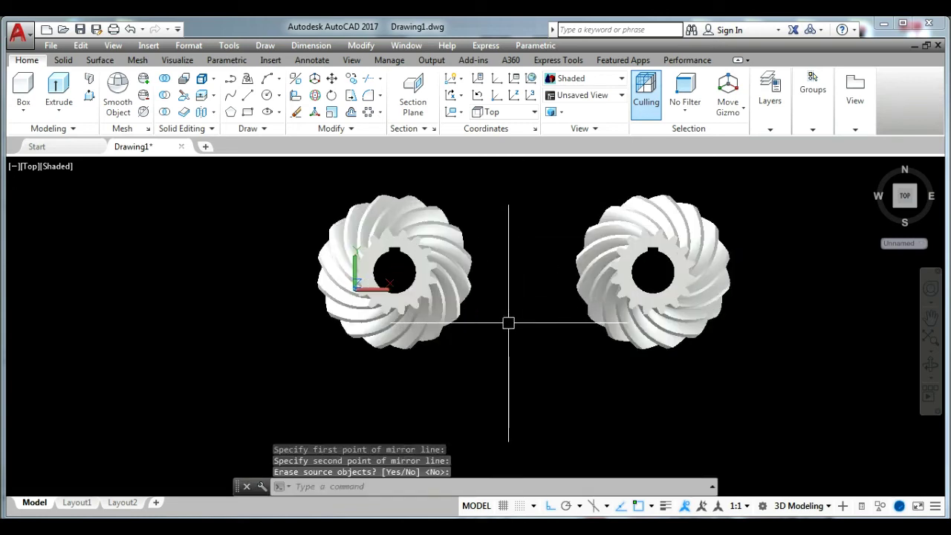
- Move the mirrored gear into place beside the original
left_click(720, 337)
left_click(691, 265)
type("m")
key("Return")
left_click(840, 365)
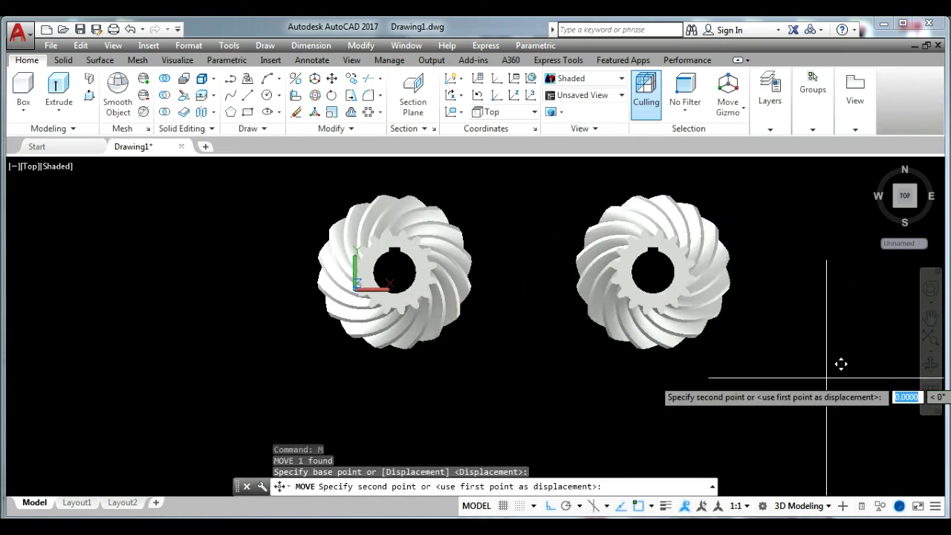
left_click(758, 366)
scroll(489, 315, "up", 4)
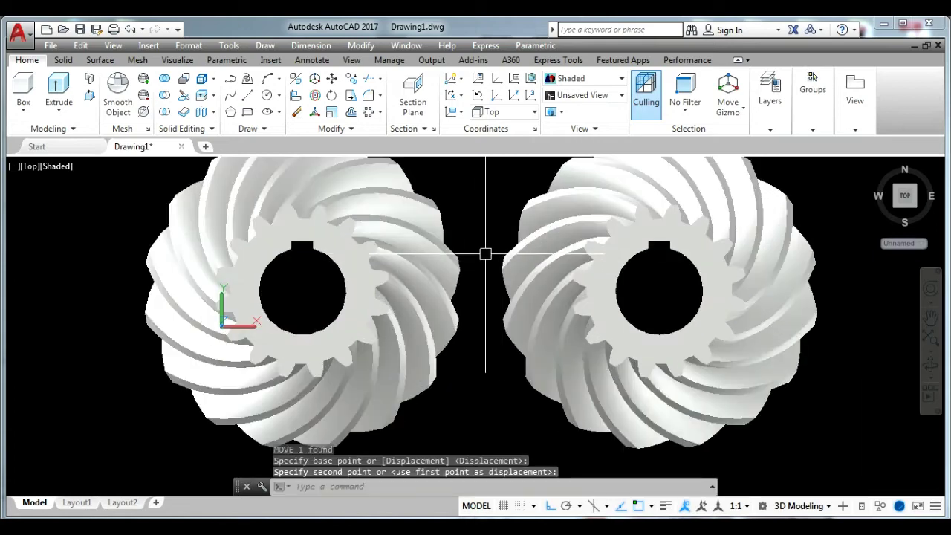
mouse_move(488, 255)
middle_mouse_down()
mouse_move(485, 291)
mouse_move(472, 291)
middle_mouse_up()
- Rotate the right gear about its centre with Ortho off, then orbit to an oblique view
left_click(563, 298)
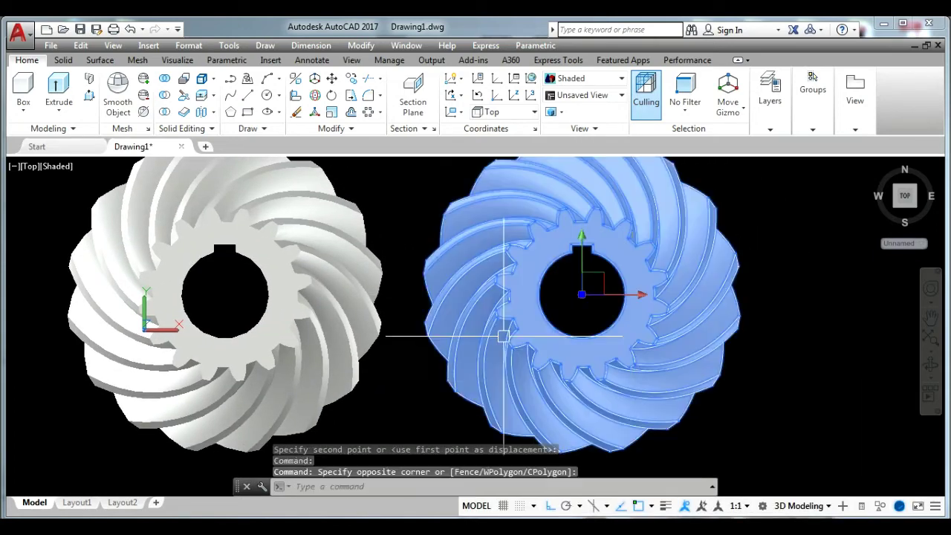
type("Ro")
key("Return")
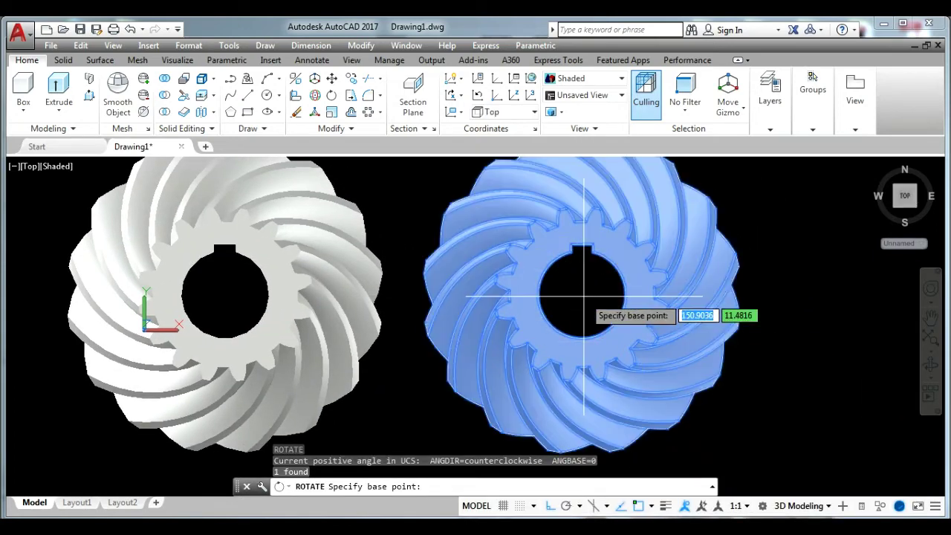
left_click(582, 295)
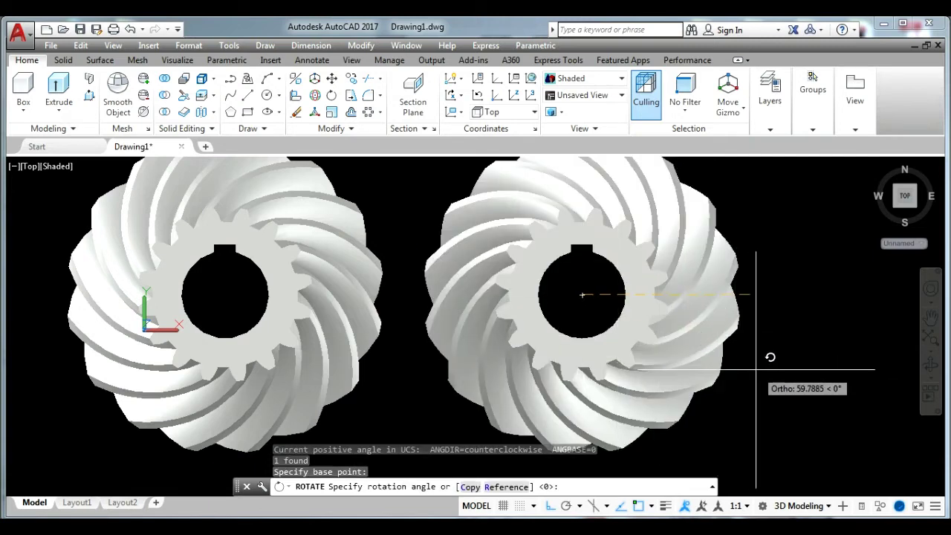
key("F8")
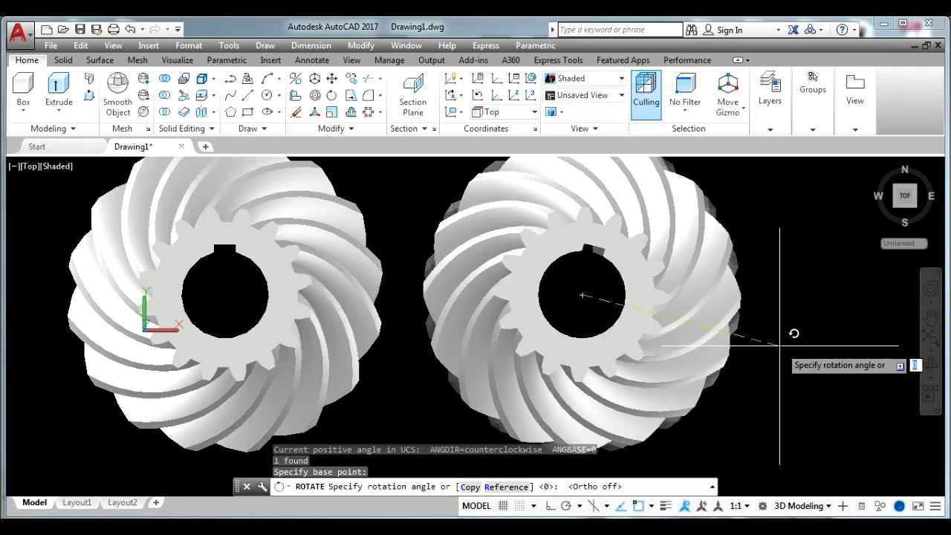
left_click(780, 345)
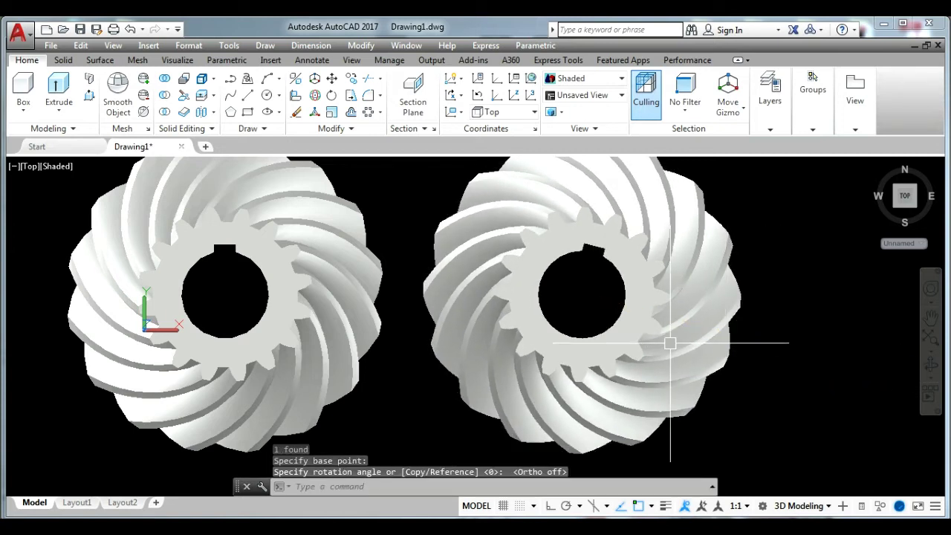
left_click(931, 369)
left_click_drag(877, 368, 825, 283)
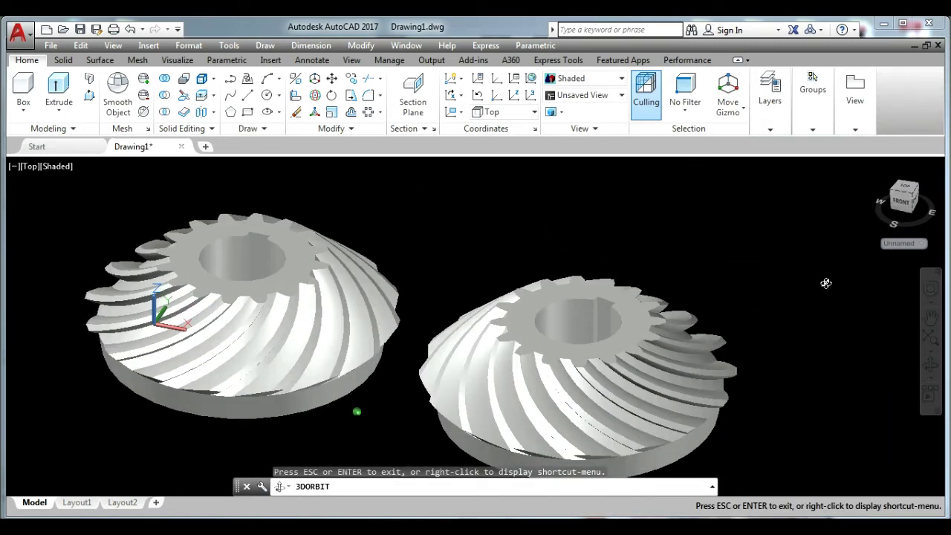
- 3D-rotate the right gear 270° about its red horizontal axis with Ortho on, then orbit to view both gears
left_click_drag(694, 360, 676, 387)
key("Escape")
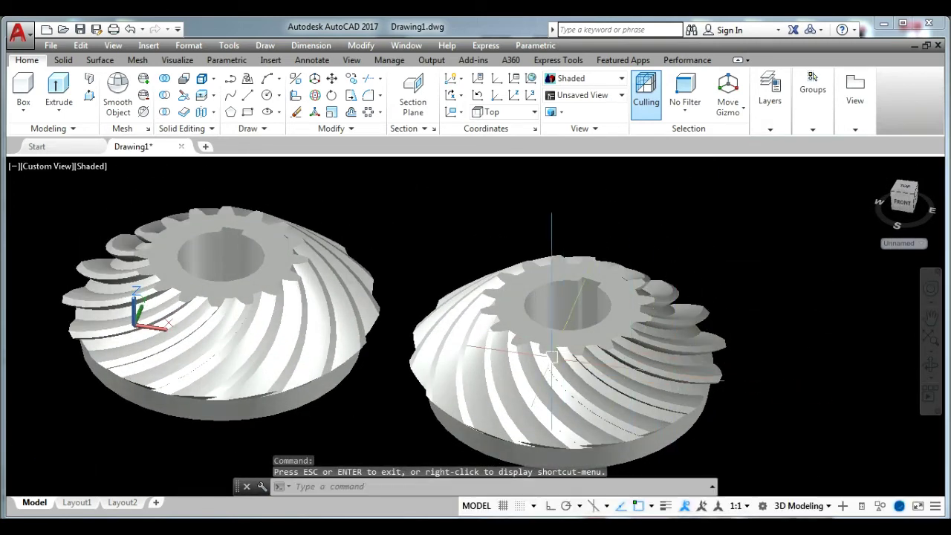
left_click(315, 97)
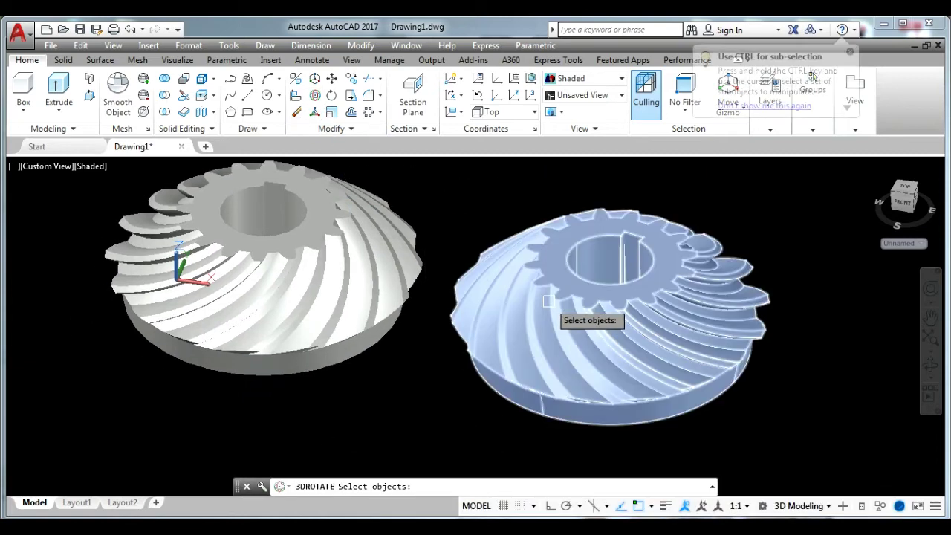
left_click(556, 308)
key("Return")
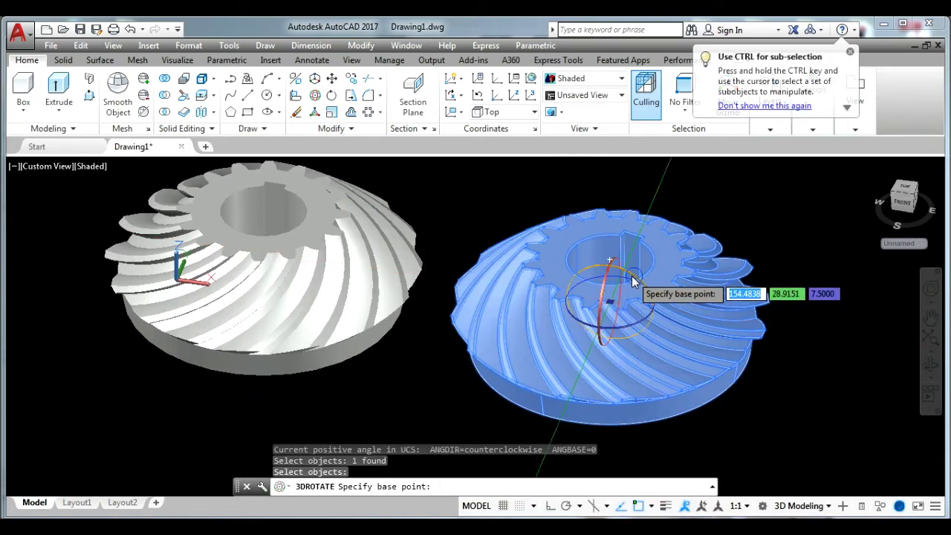
left_click(609, 260)
left_click(606, 265)
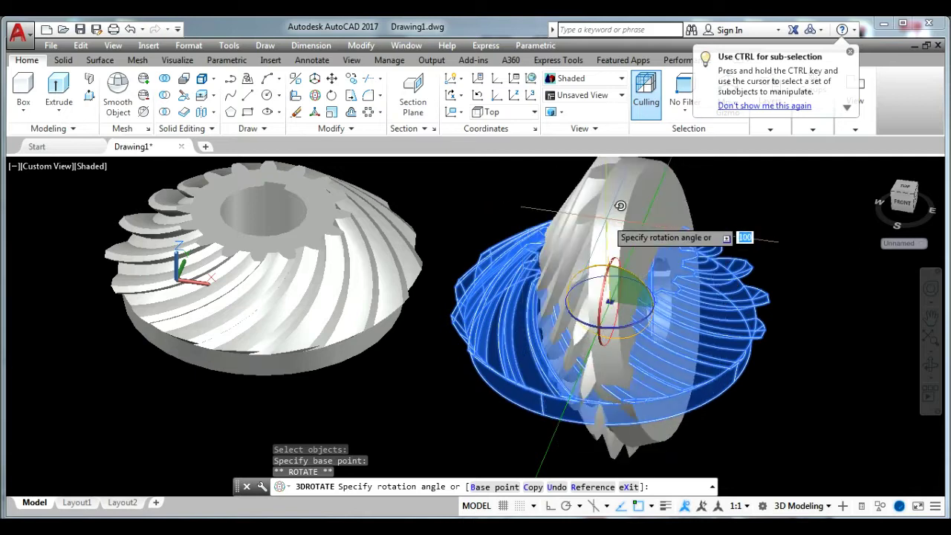
key("F8")
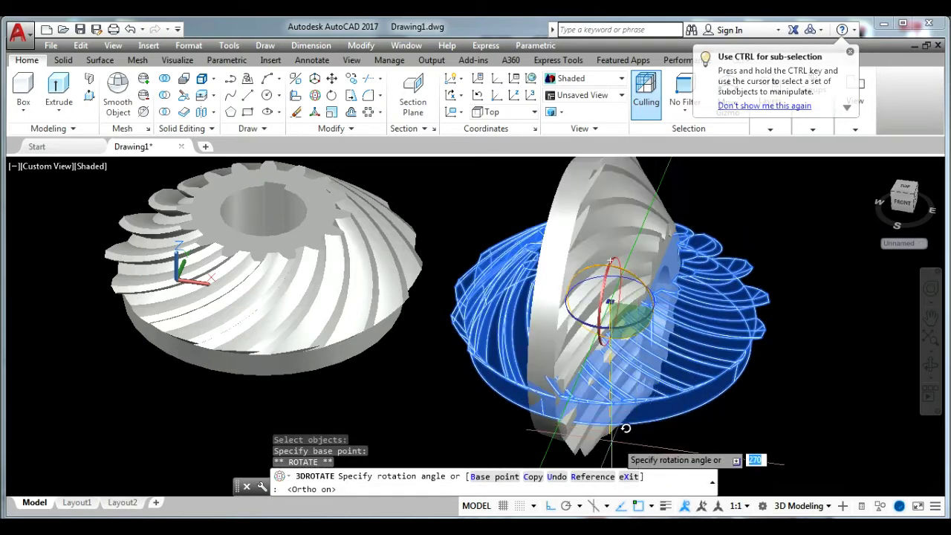
left_click(558, 450)
key("Escape")
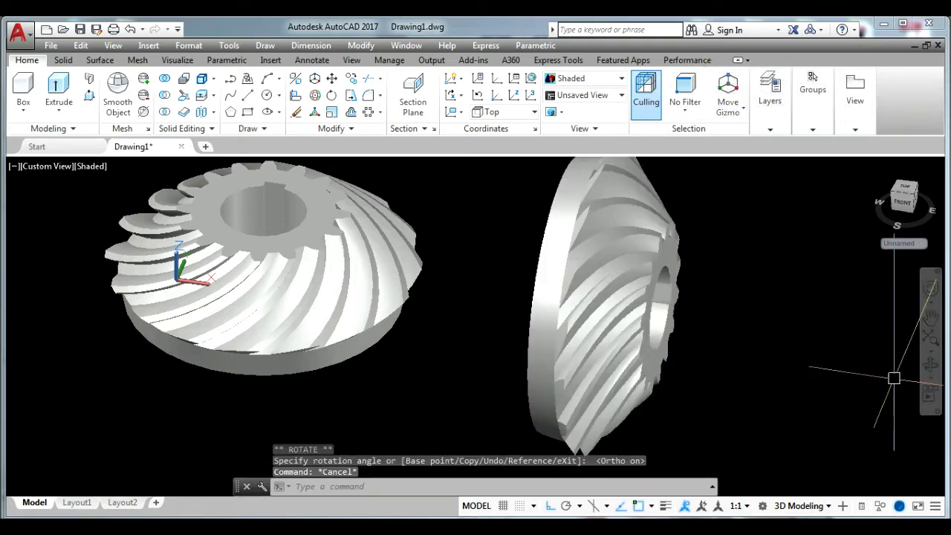
left_click(931, 366)
left_click_drag(842, 365, 796, 333)
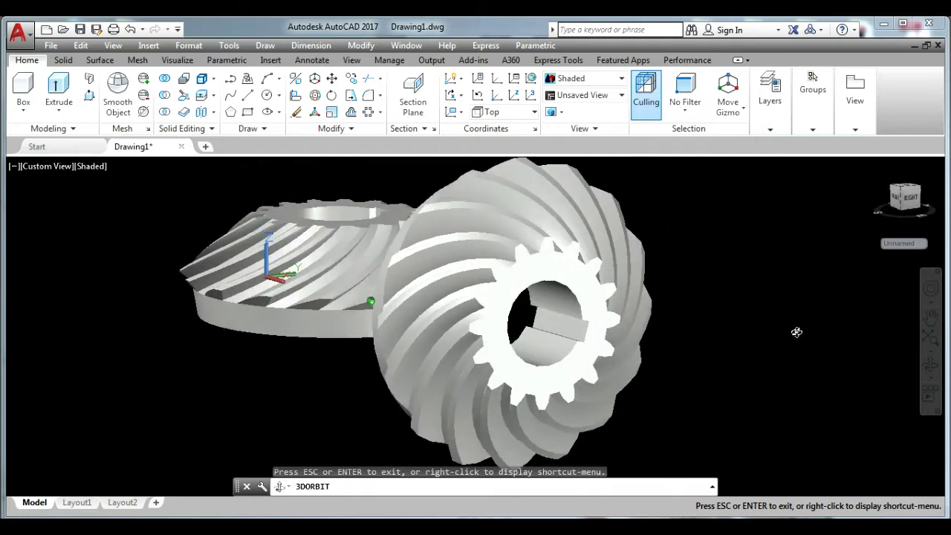
- Start moving the upright gear with MOVE, using a point on its teeth as the base point
scroll(584, 418, "up", 5)
scroll(573, 418, "up", 3)
key("Escape")
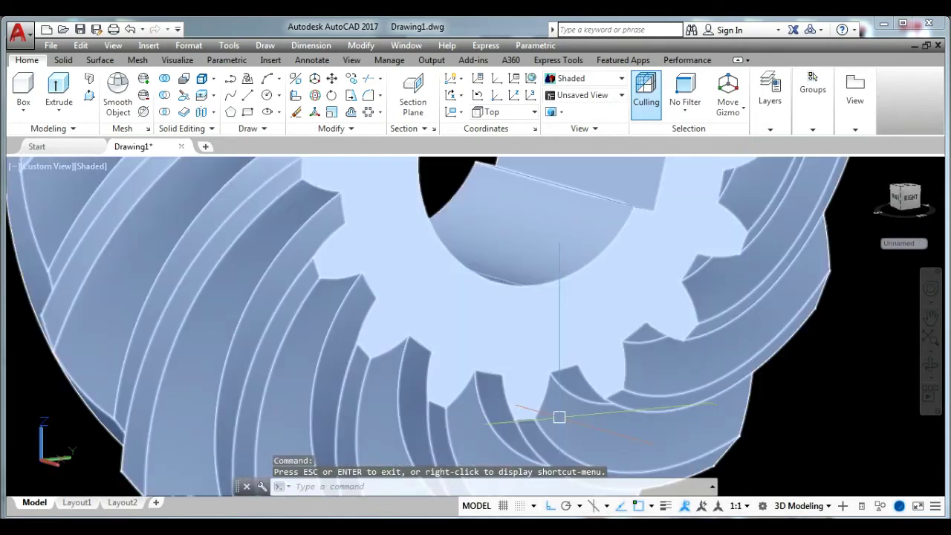
type("m")
key("Return")
left_click(529, 418)
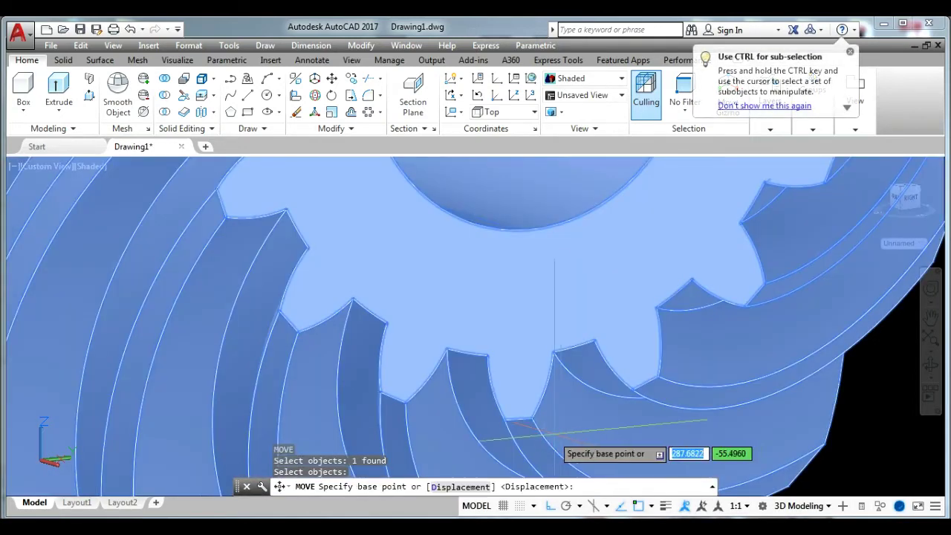
left_click(517, 421)
- Orbit around both gears to line up the teeth and check that they mesh
scroll(517, 421, "down", 4)
scroll(588, 419, "down", 3)
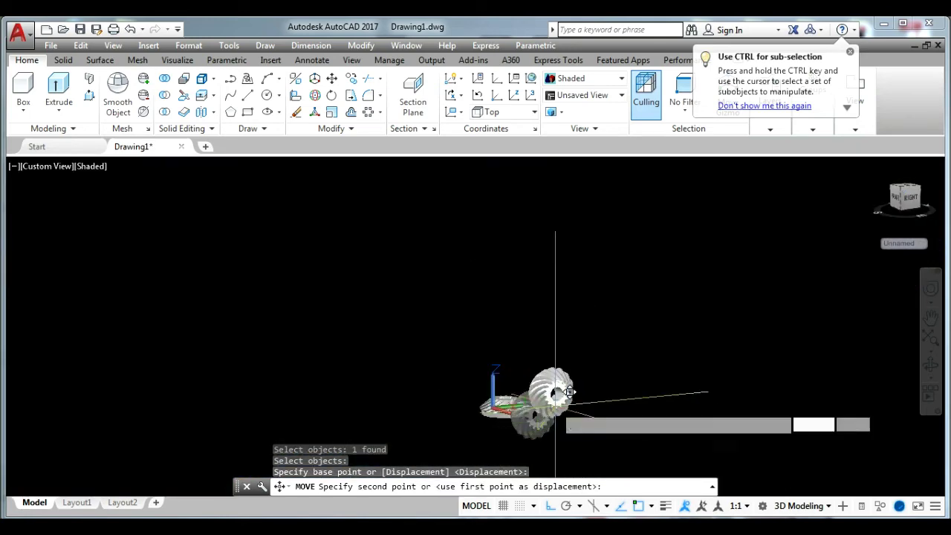
scroll(568, 391, "up", 3)
scroll(513, 394, "up", 3)
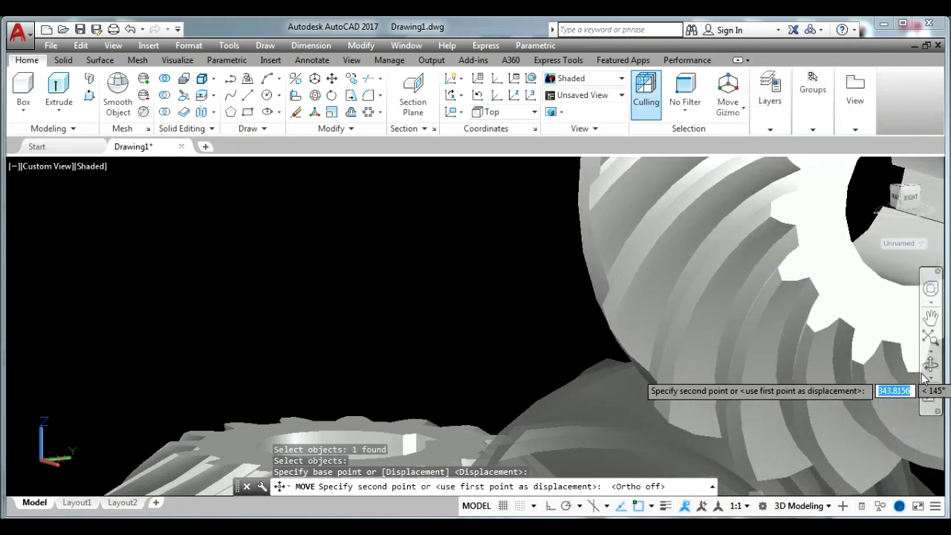
left_click(930, 369)
mouse_move(563, 371)
left_mouse_down()
mouse_move(554, 404)
mouse_move(407, 391)
left_mouse_up()
key("Escape")
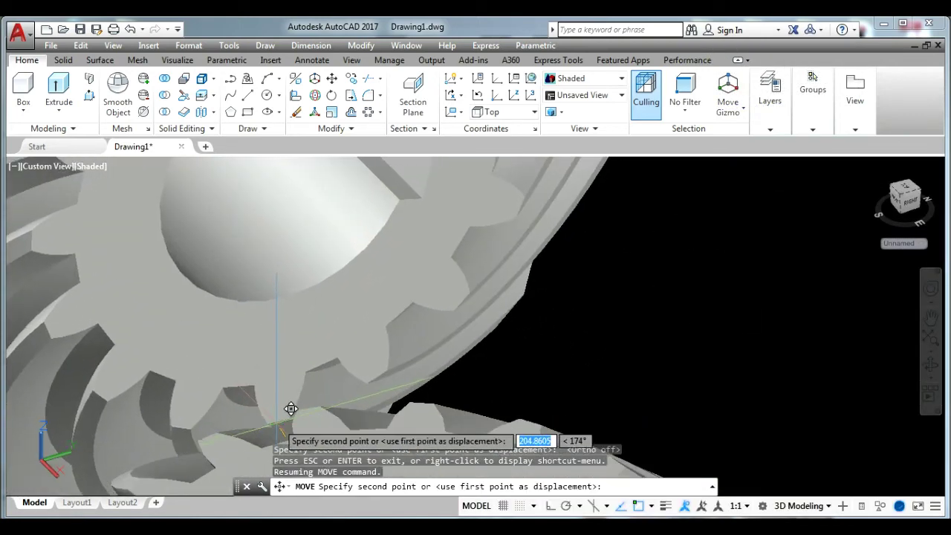
mouse_move(272, 431)
middle_mouse_down("shift")
mouse_move(293, 371)
mouse_move(304, 371)
middle_mouse_up("shift")
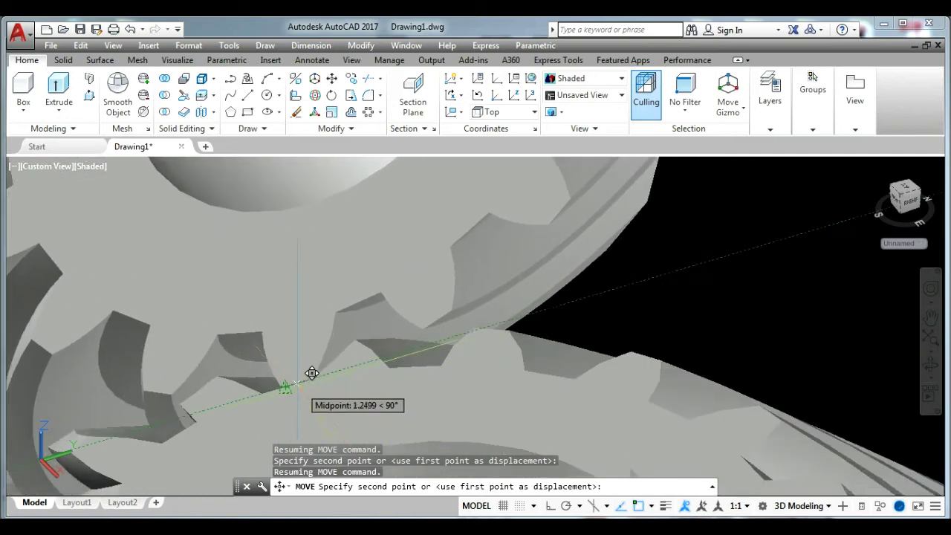
scroll(301, 377, "down", 3)
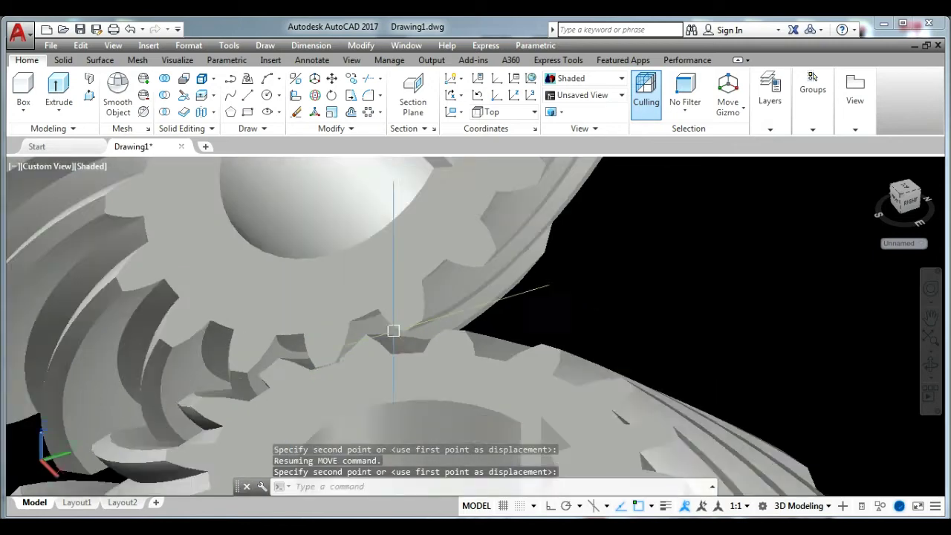
scroll(408, 338, "down", 3)
mouse_move(408, 338)
middle_mouse_down("shift")
mouse_move(790, 394)
mouse_move(545, 399)
mouse_move(573, 388)
mouse_move(621, 392)
mouse_move(730, 357)
mouse_move(756, 357)
mouse_move(560, 409)
mouse_move(569, 396)
mouse_move(558, 399)
mouse_move(557, 390)
middle_mouse_up("shift")
scroll(570, 397, "down", 2)
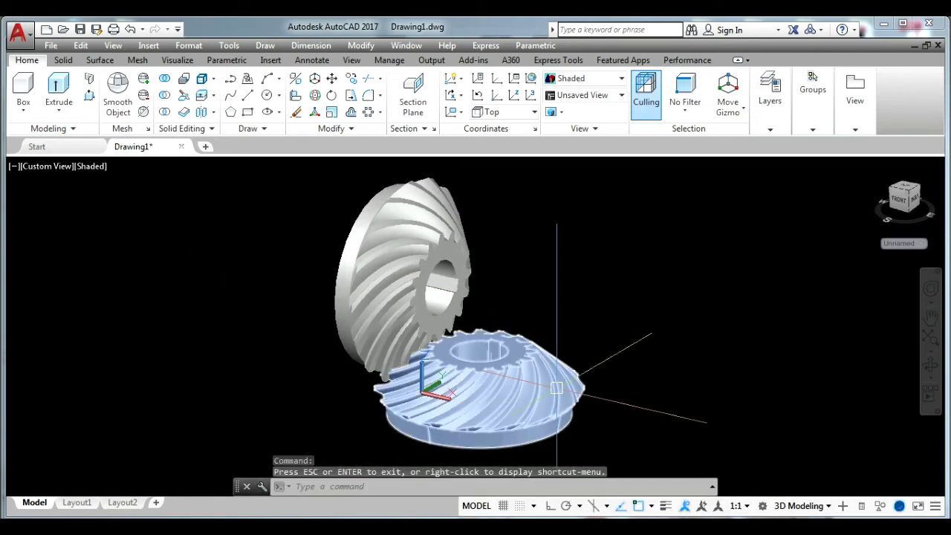
- Zoom a window around the meshed gear pair to enlarge it
key("Return")
scroll(594, 403, "down", 2)
middle_click_drag(620, 393, 608, 400, "shift")
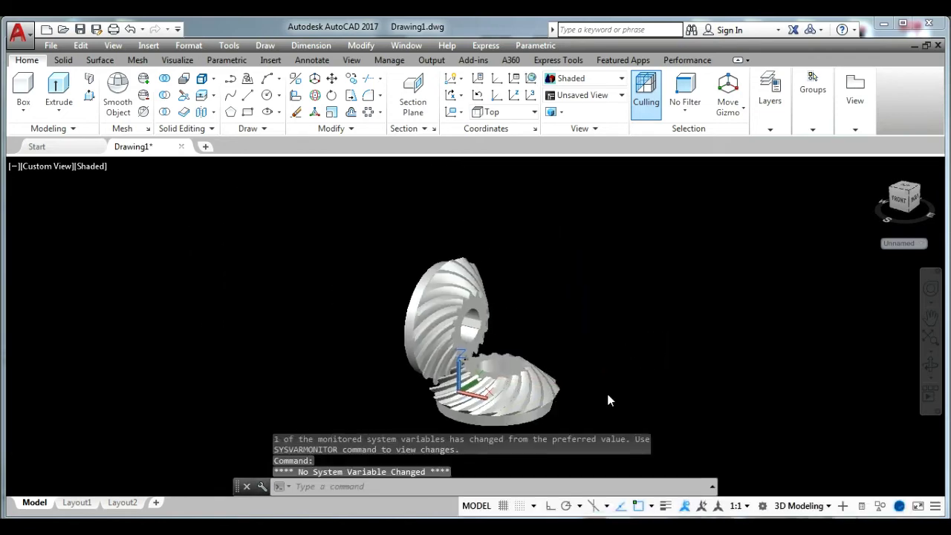
type("z")
key("Return")
left_click(365, 250)
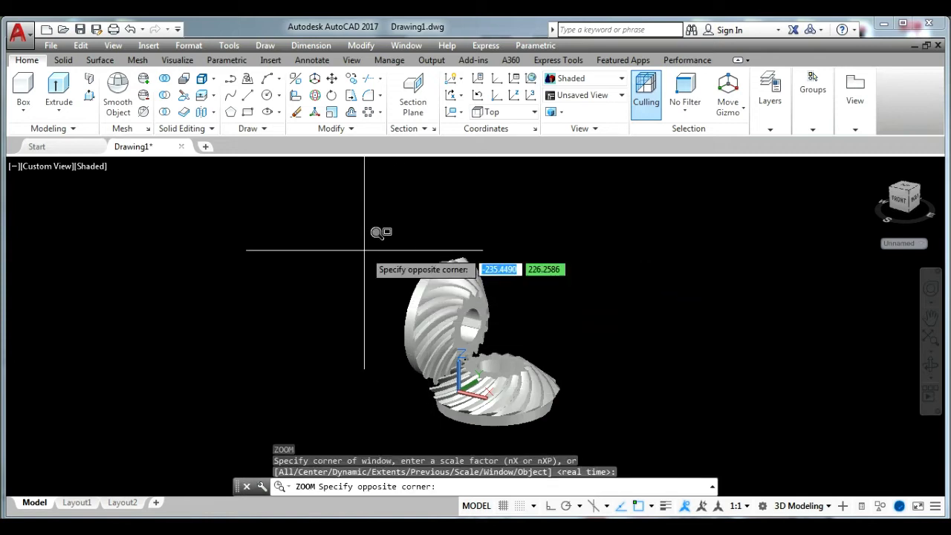
left_click(593, 436)
- Orbit the view slightly and switch the drawing grid on with F7
middle_click_drag(616, 421, 618, 429, "shift")
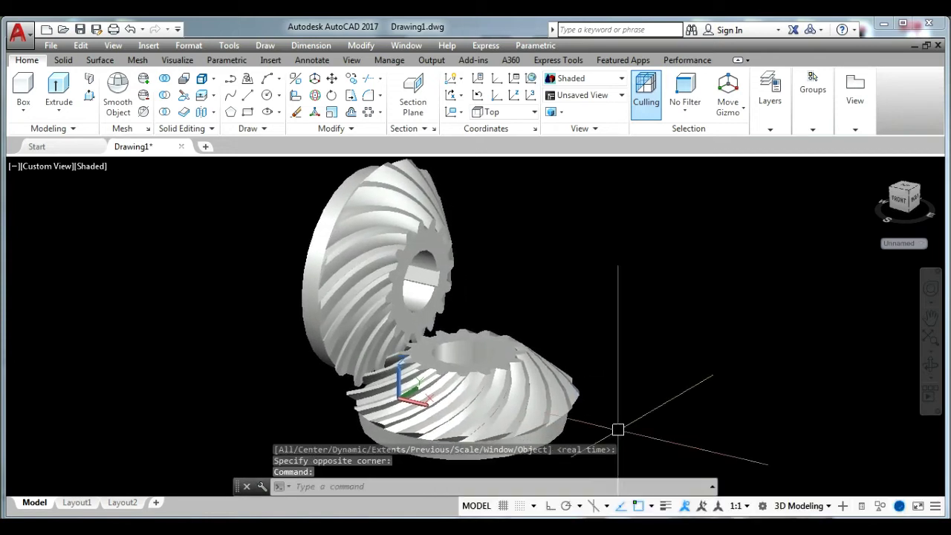
middle_click_drag(646, 400, 642, 397, "shift")
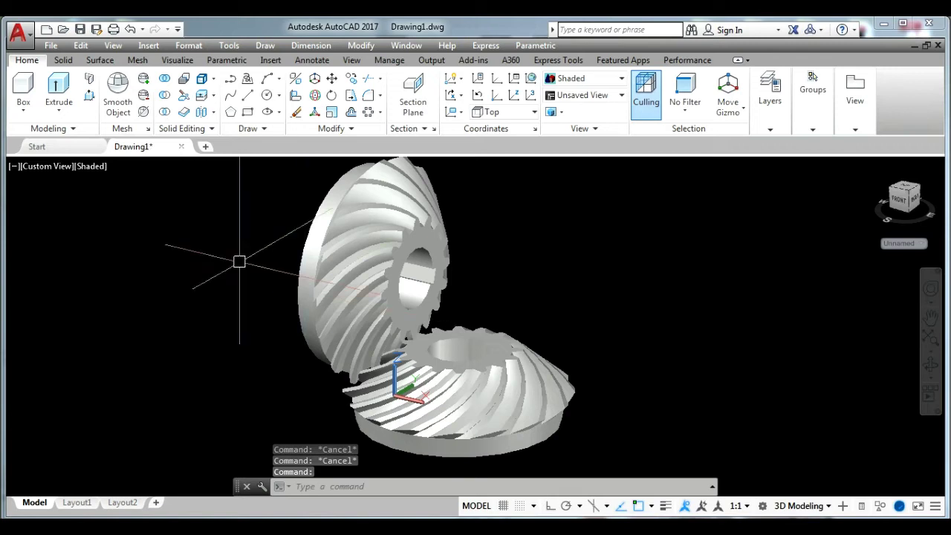
key("F7")
scroll(238, 264, "down", 5)
middle_click_drag(245, 272, 257, 283, "shift")
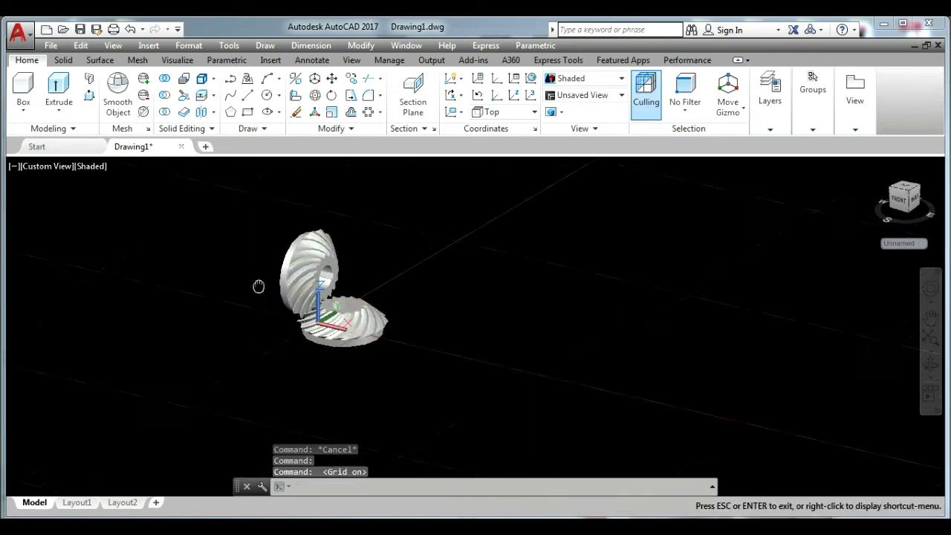
- Draw a large planar surface beneath the gears by picking two opposite corners
type("PL")
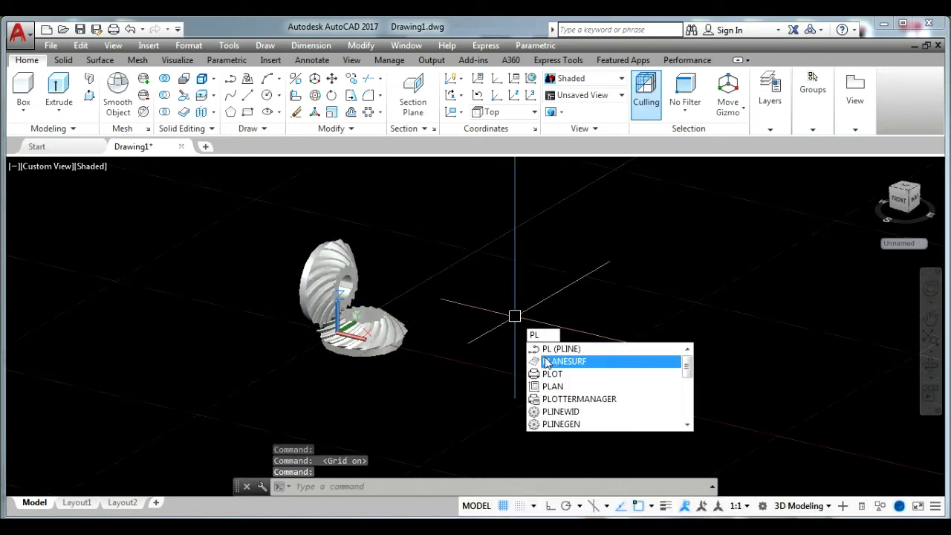
left_click(565, 361)
left_click(253, 225)
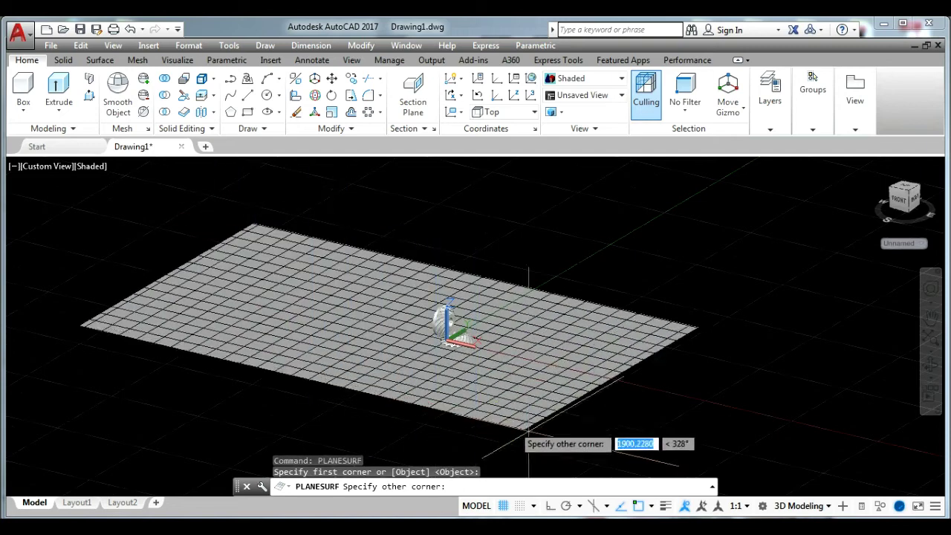
left_click(549, 481)
scroll(468, 349, "up", 3)
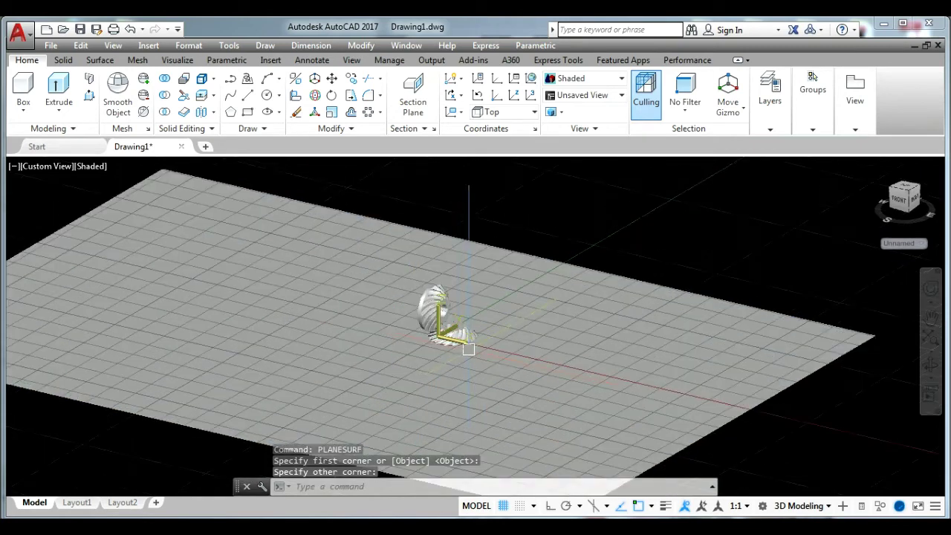
- Set the visual style to 2D Wireframe and view the model from the Front
left_click(88, 168)
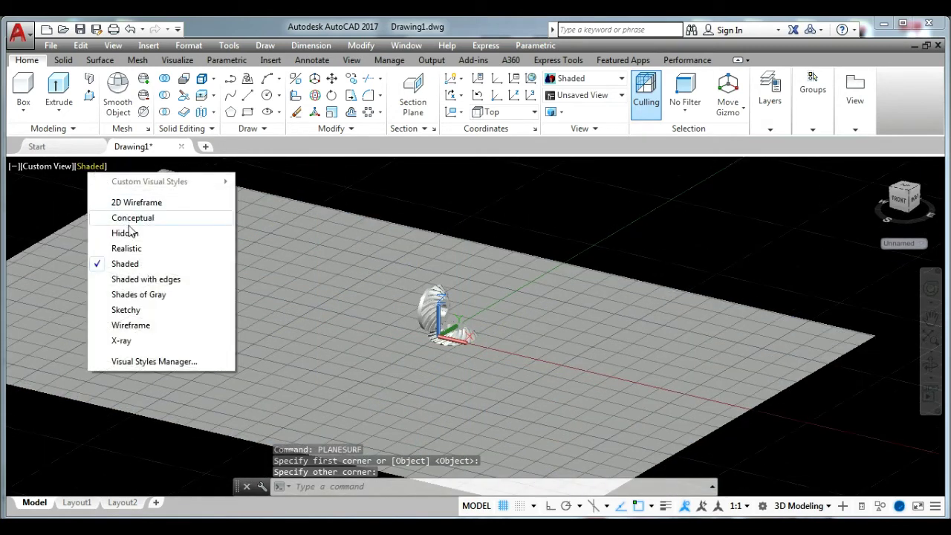
left_click(133, 203)
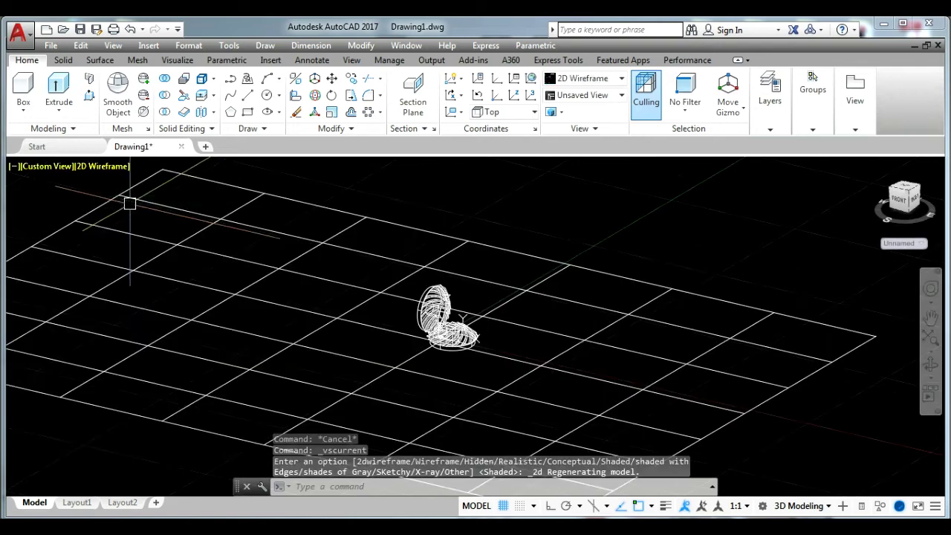
left_click(47, 167)
left_click(80, 264)
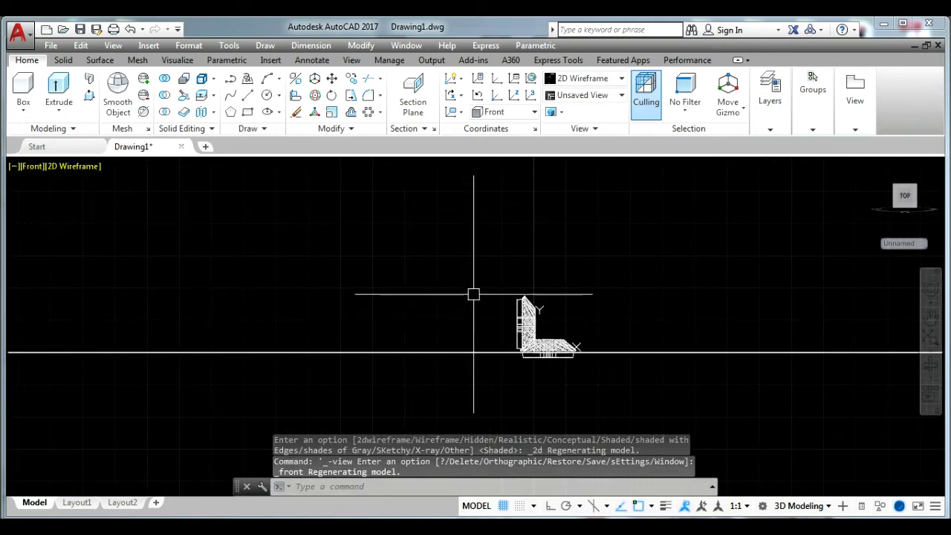
- Window-select the gears, start moving them from a base point, and switch to SW Isometric
left_click(505, 272)
left_click(614, 395)
scroll(563, 391, "up", 2)
type("m")
key("Return")
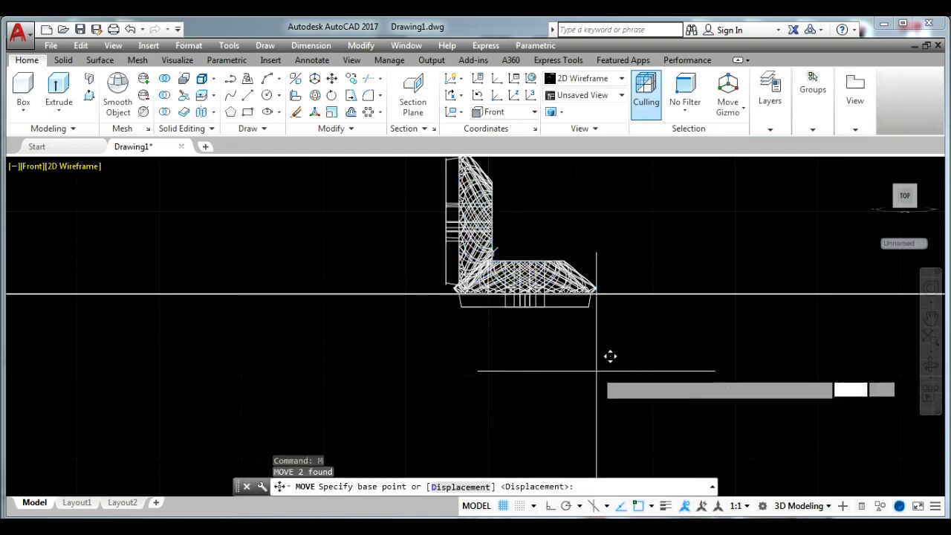
left_click(608, 349)
middle_click_drag(575, 358, 570, 401)
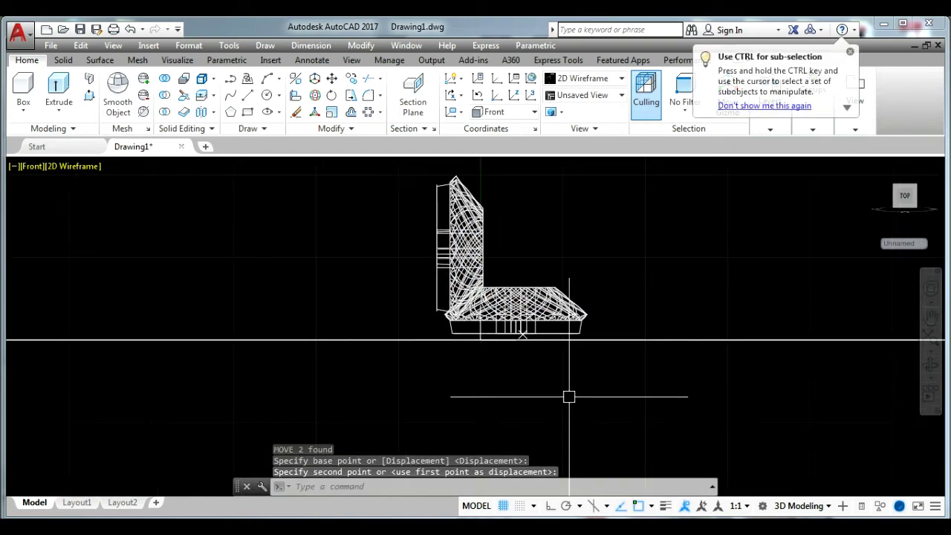
left_click(25, 167)
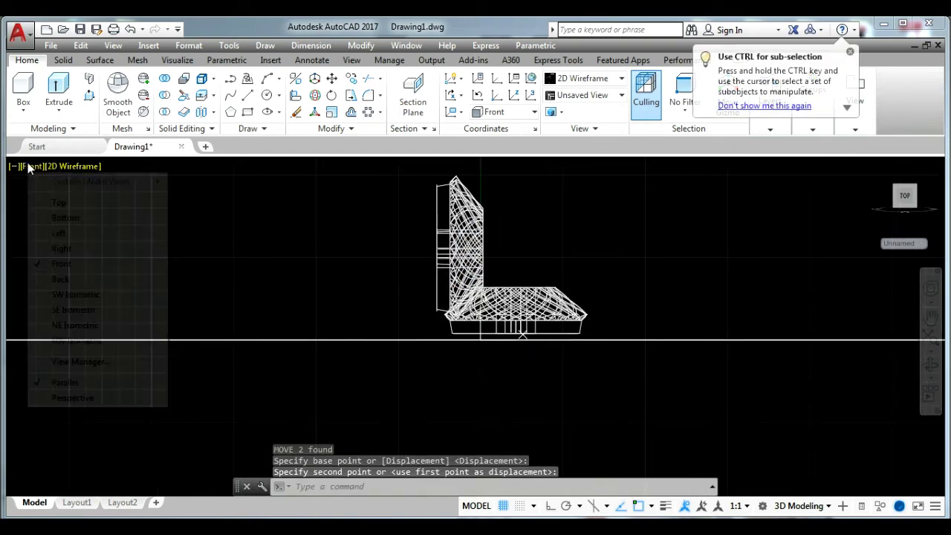
left_click(67, 294)
- Switch the visual style to Realistic
scroll(447, 326, "up", 5)
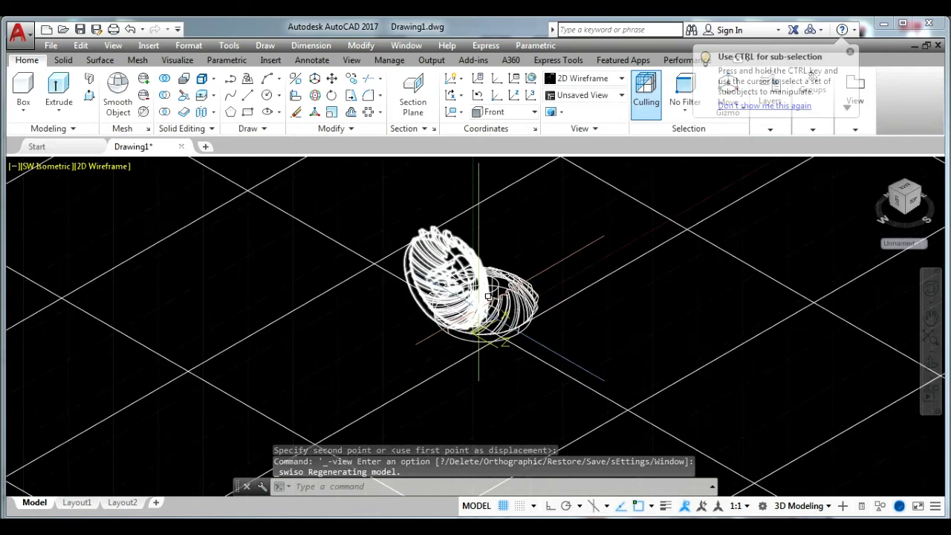
scroll(447, 327, "up", 3)
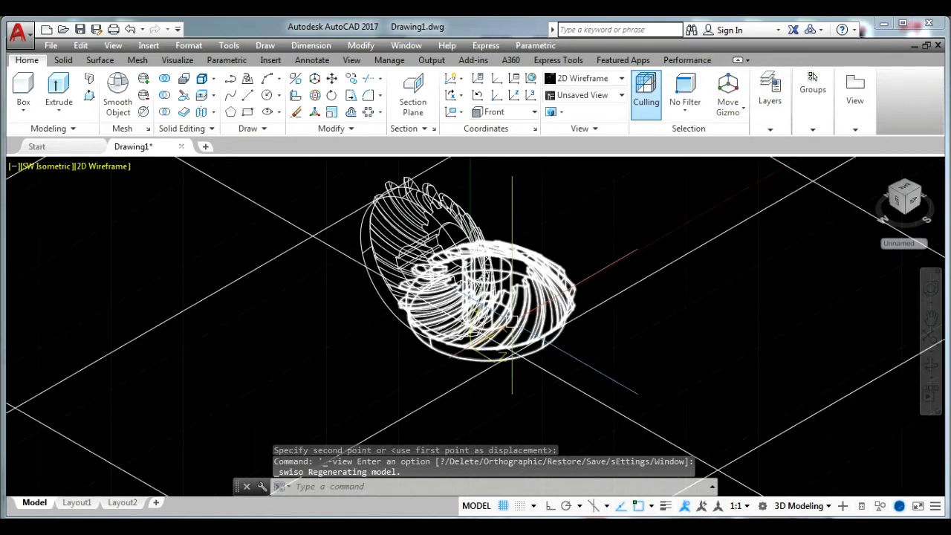
left_click(97, 167)
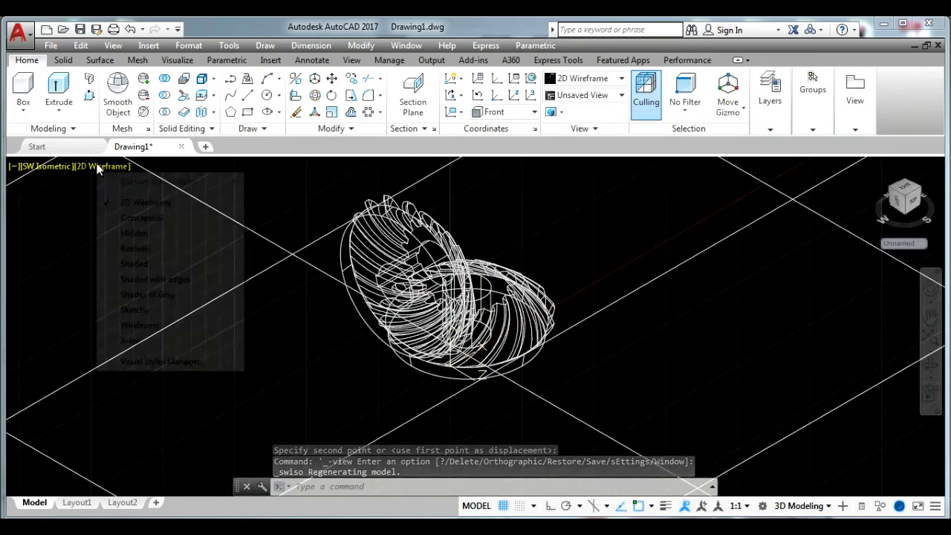
left_click(149, 249)
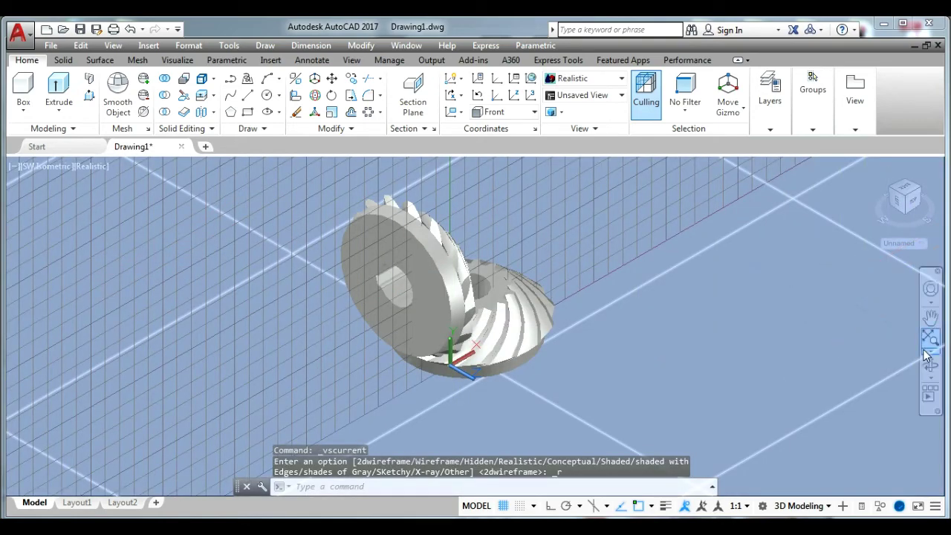
- Orbit the gears to a better angle and turn the grid off with F7
left_click(930, 372)
mouse_move(877, 357)
left_mouse_down()
mouse_move(612, 334)
mouse_move(651, 307)
left_mouse_up()
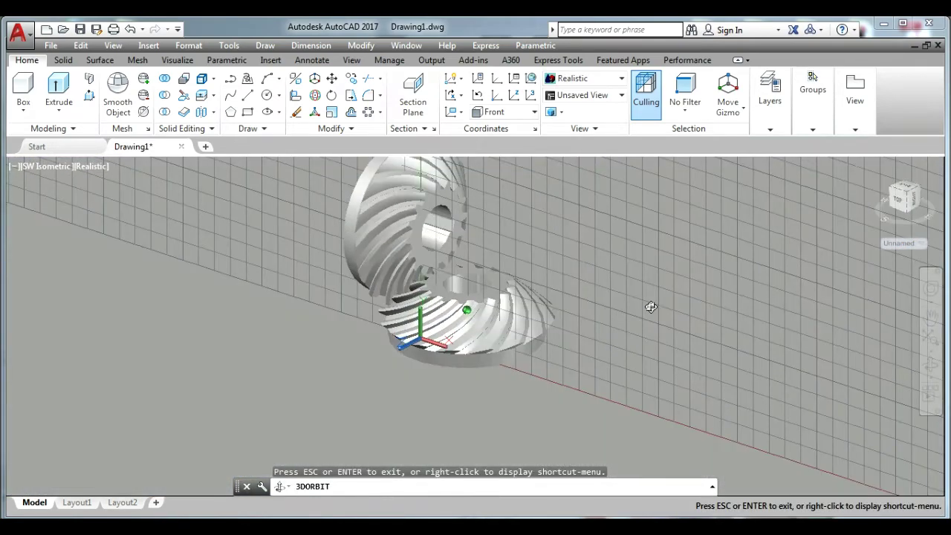
mouse_move(595, 270)
left_mouse_down()
mouse_move(567, 323)
mouse_move(557, 312)
mouse_move(564, 327)
left_mouse_up()
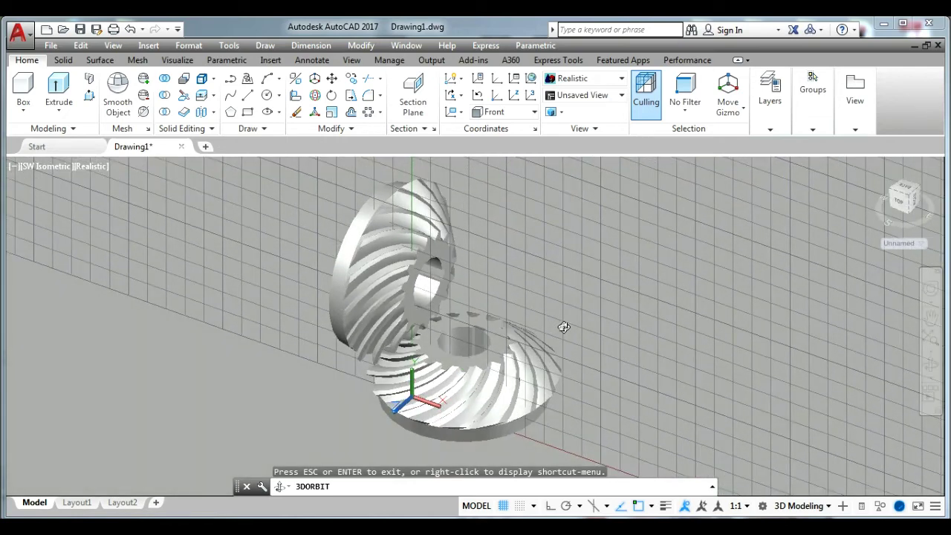
key("Escape")
key("Escape")
key("Escape")
key("F7")
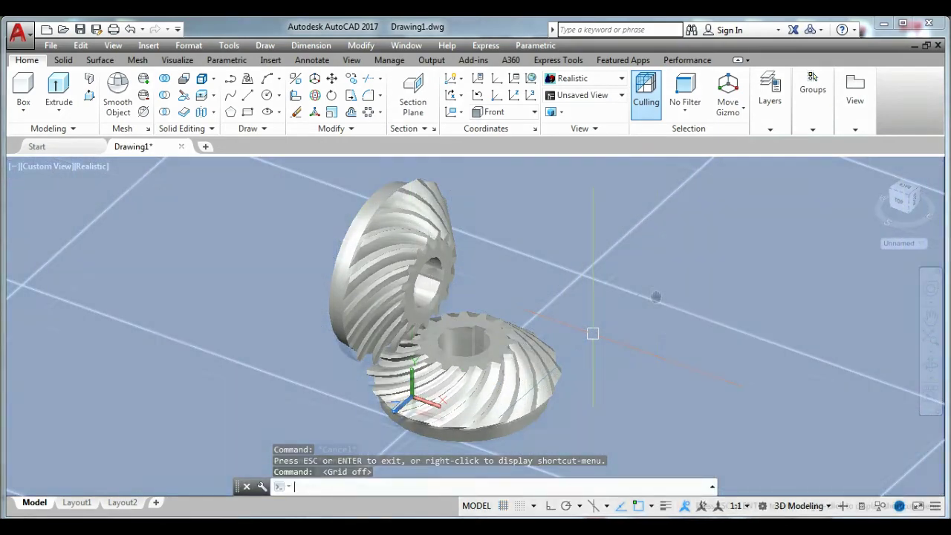
key("Escape")
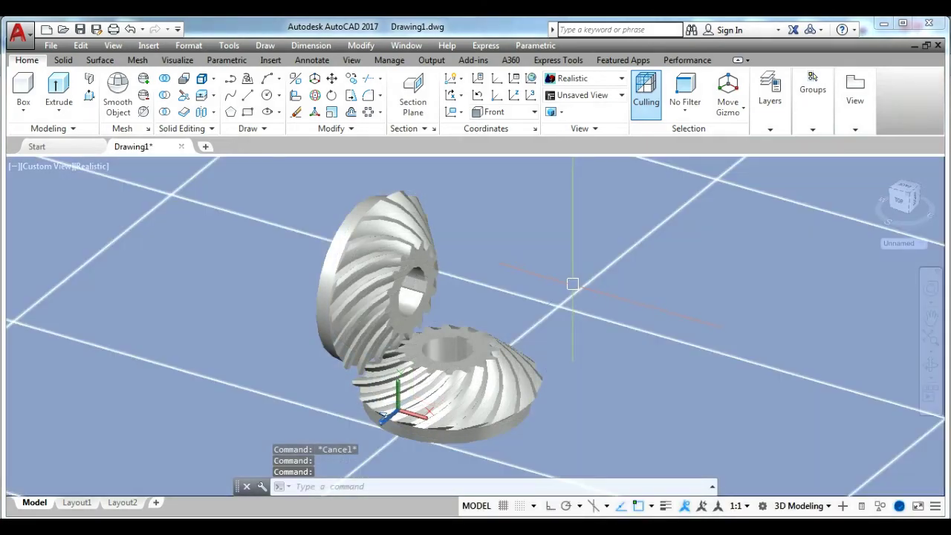
- Zoom a window around the gears and bring up the Materials Browser
type("z")
key("Return")
left_click(233, 166)
left_click(631, 442)
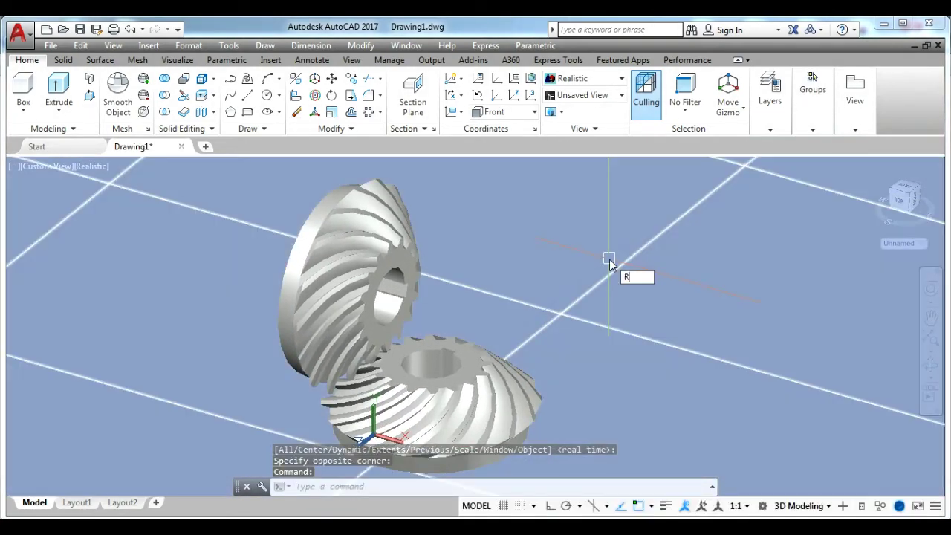
key("Return")
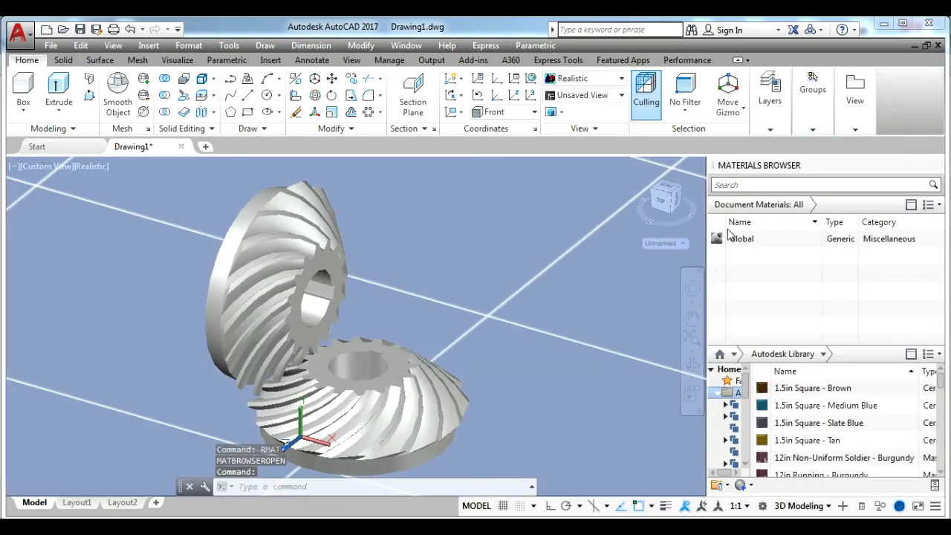
- Search the materials for 'POLISH' and open the Semi-Polished material for editing
left_click(746, 185)
type("SEMI")
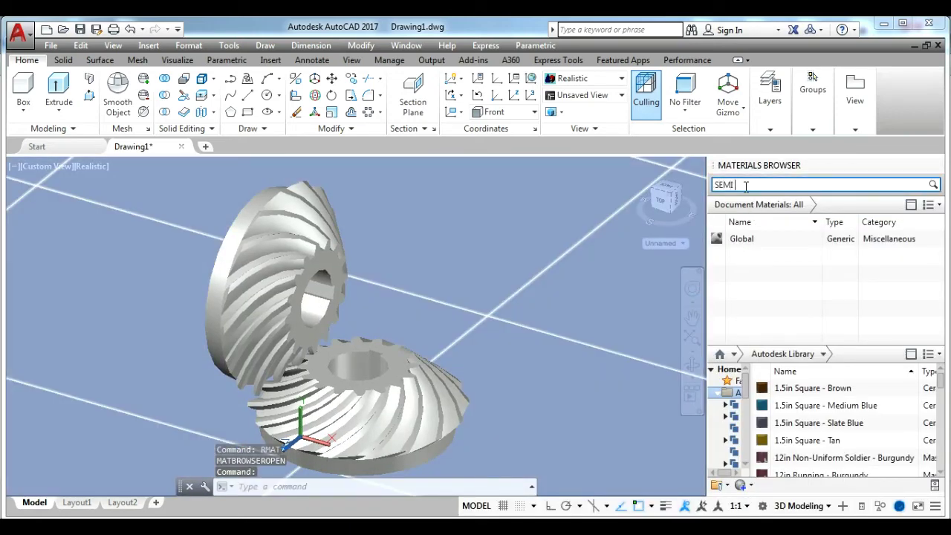
type("POLIS")
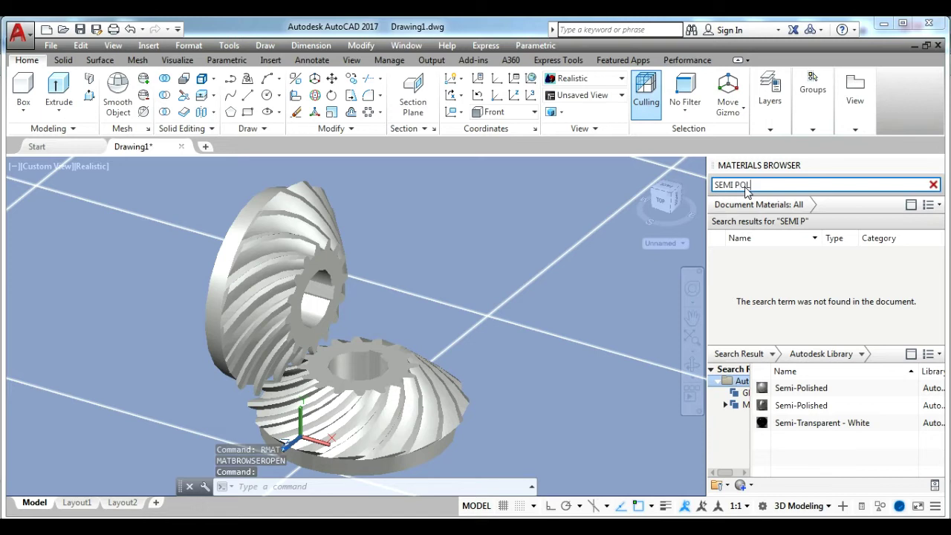
type("H")
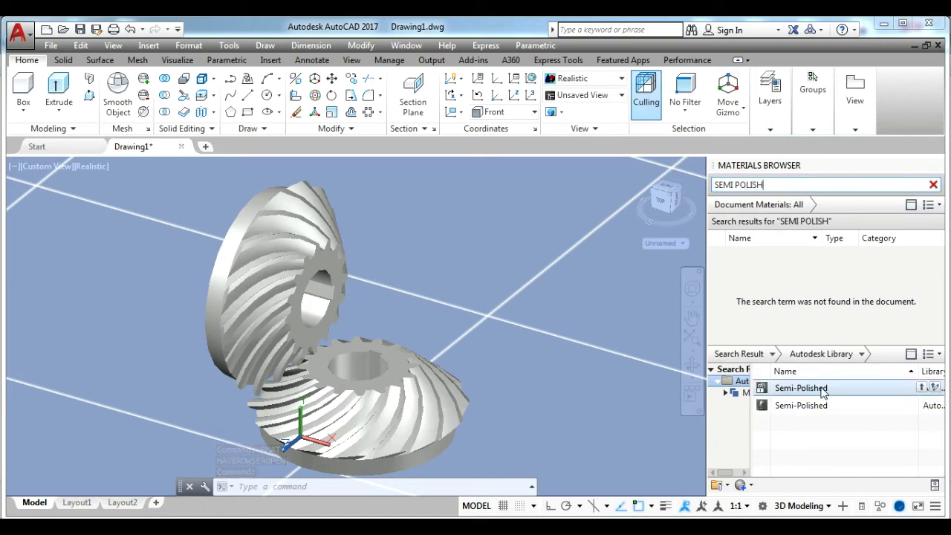
left_click_drag(810, 389, 803, 307)
double_click(929, 254)
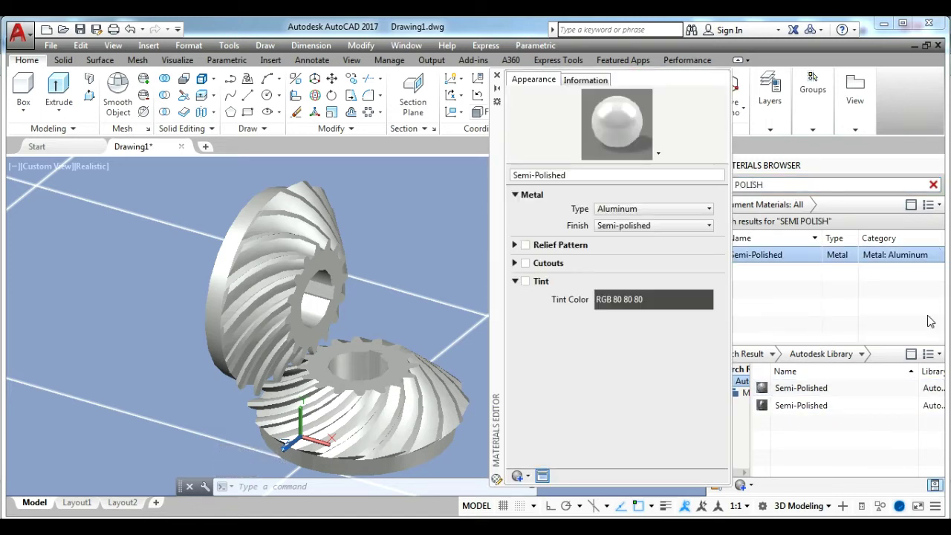
- Enable tint on the material and set it to light gold RGB 244,192,123
left_click(526, 281)
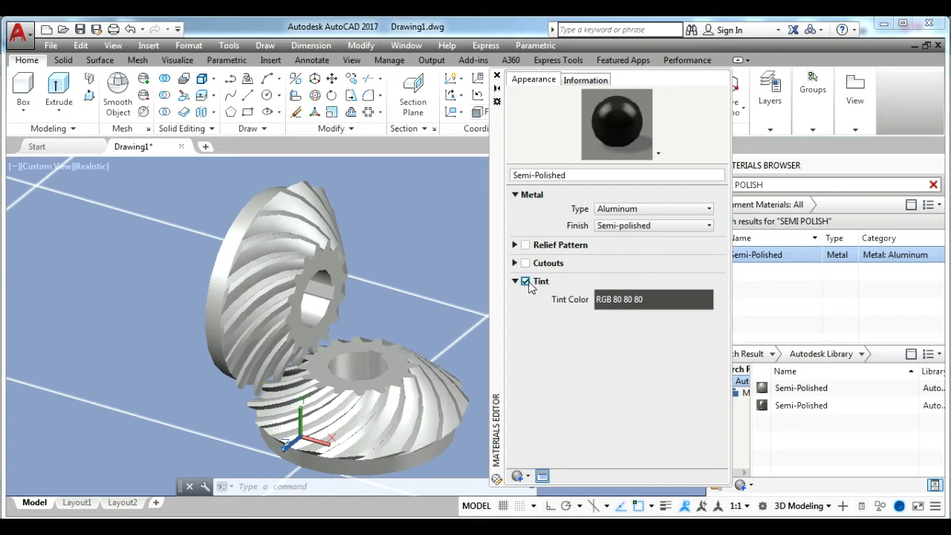
left_click(667, 308)
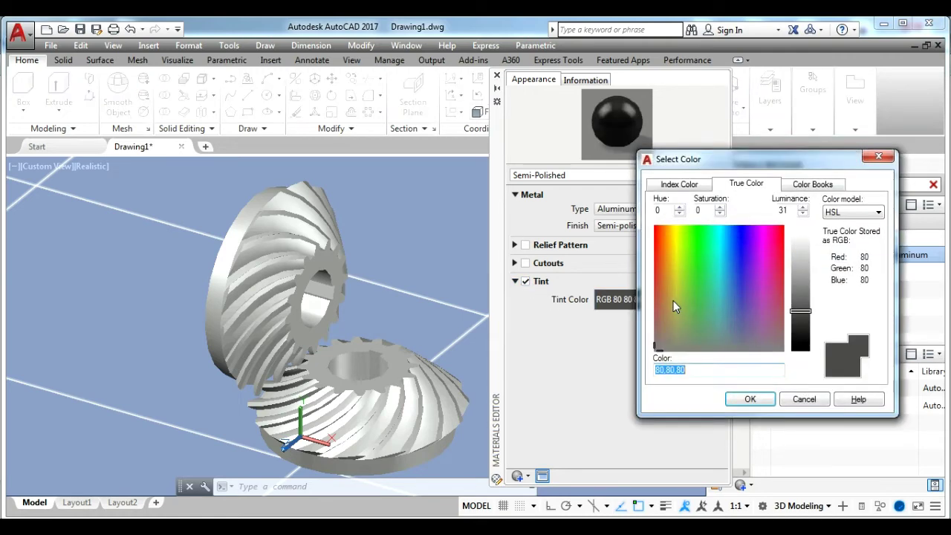
left_click(666, 242)
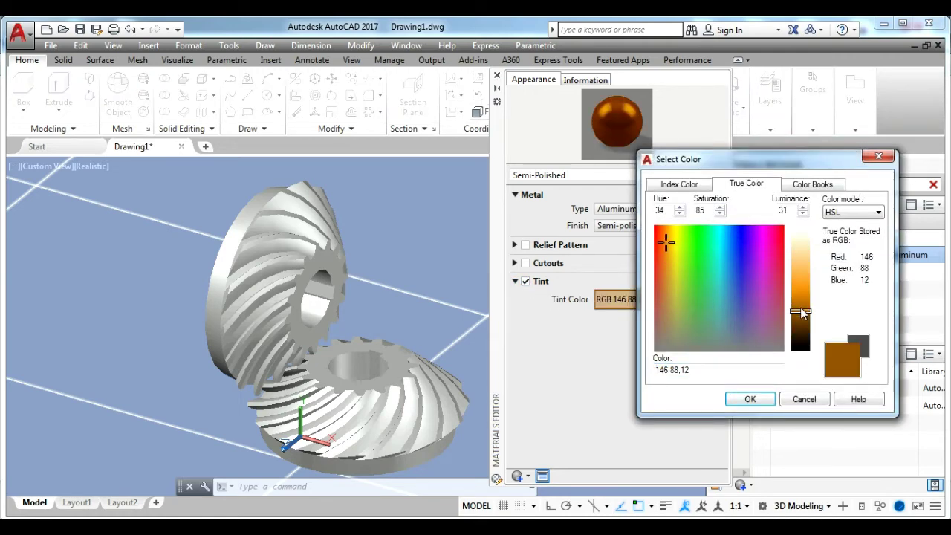
left_click_drag(802, 313, 807, 266)
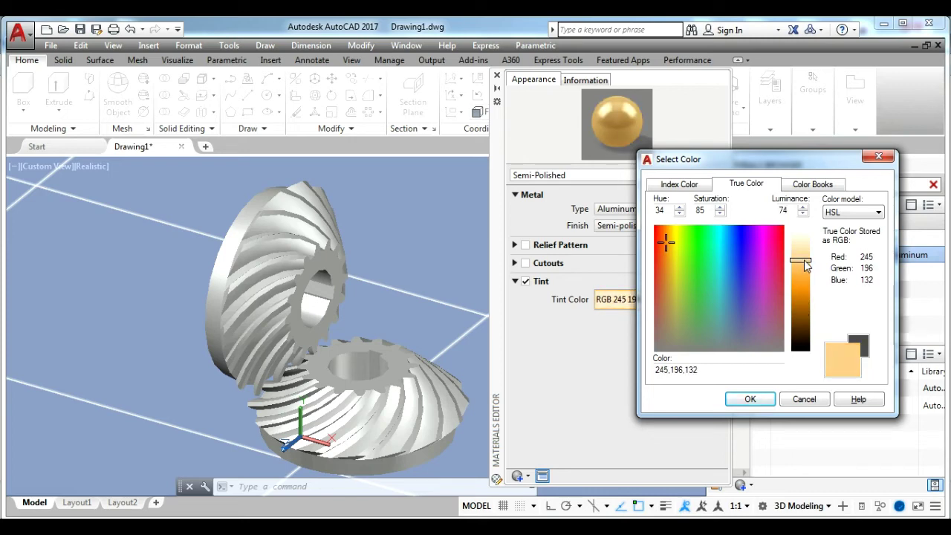
left_click(749, 399)
left_click(497, 76)
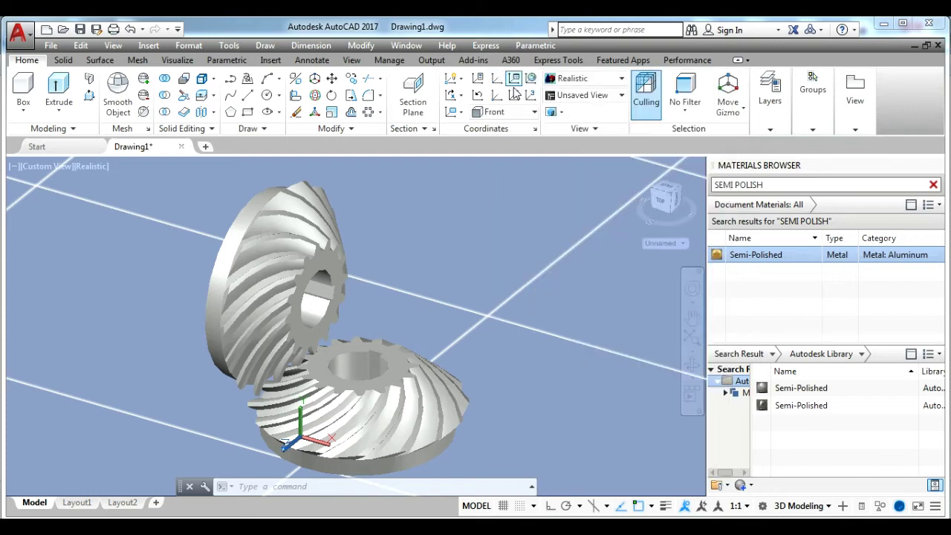
- Apply the gold semi-polished material to both the lower and upper gears
left_click_drag(429, 390, 429, 392)
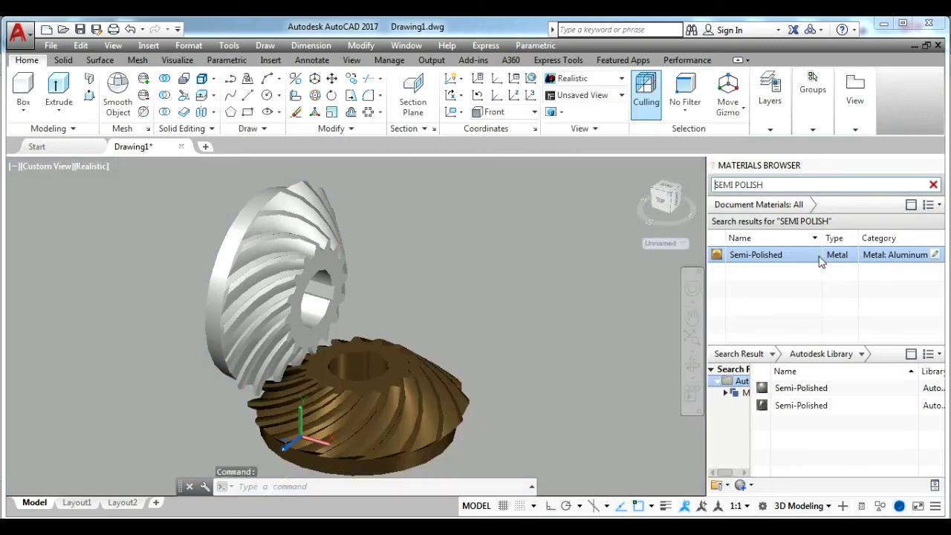
left_click_drag(295, 263, 297, 265)
middle_click_drag(379, 331, 416, 338, "shift")
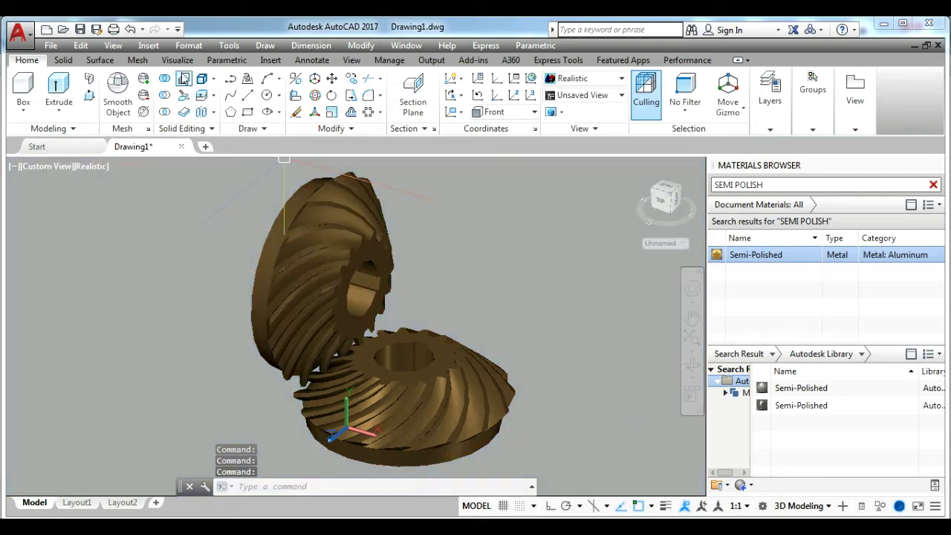
- Turn on Full Shadows and switch the render environment on
left_click(178, 61)
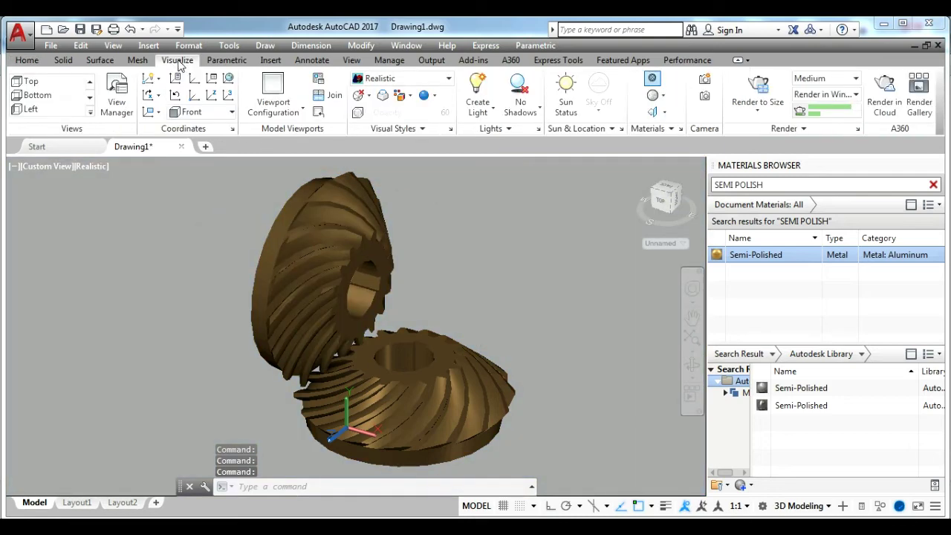
left_click(519, 111)
left_click(540, 192)
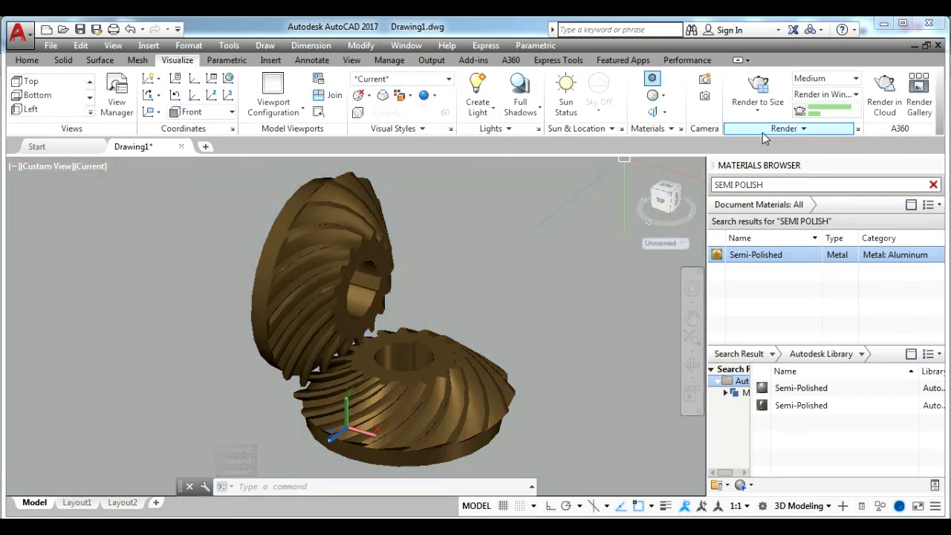
left_click(763, 132)
left_click(795, 145)
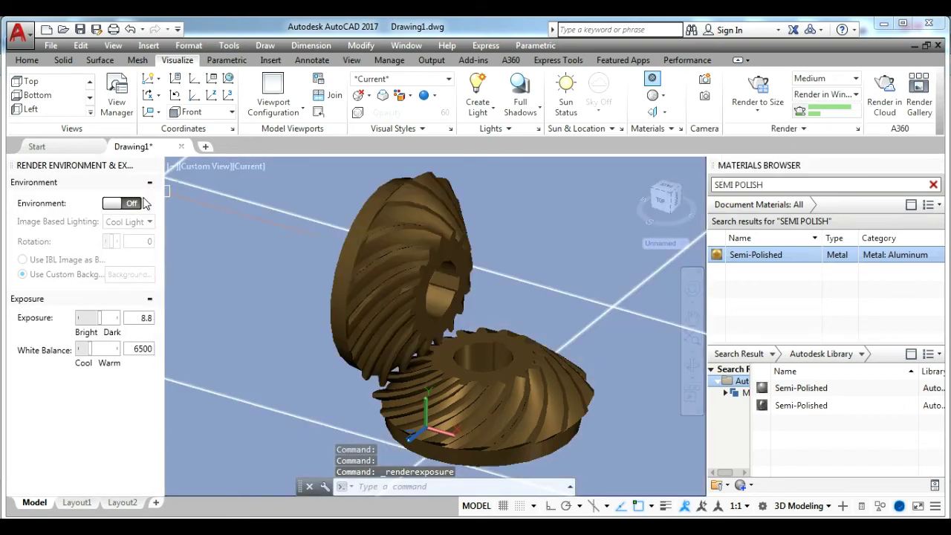
left_click(133, 204)
- Set the render background to a solid white colour (255,255,255)
left_click(124, 275)
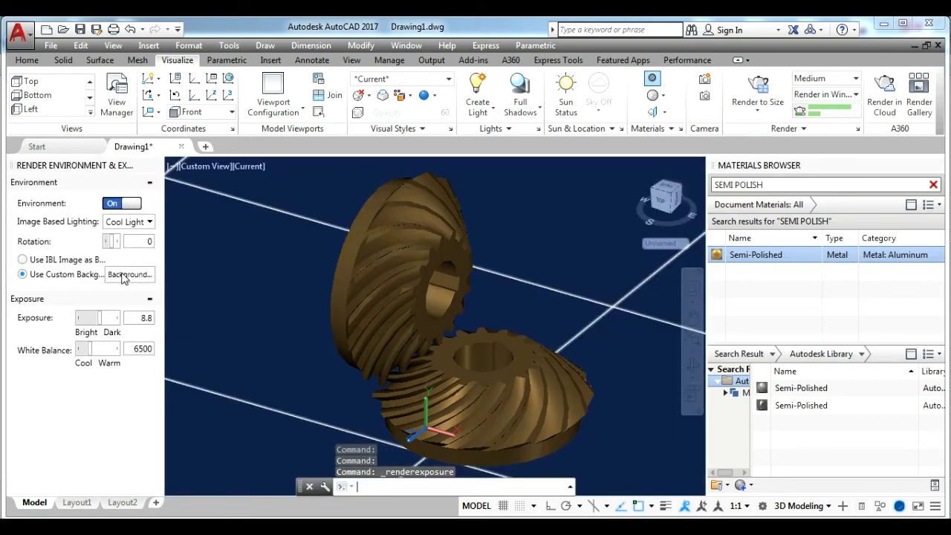
left_click(513, 167)
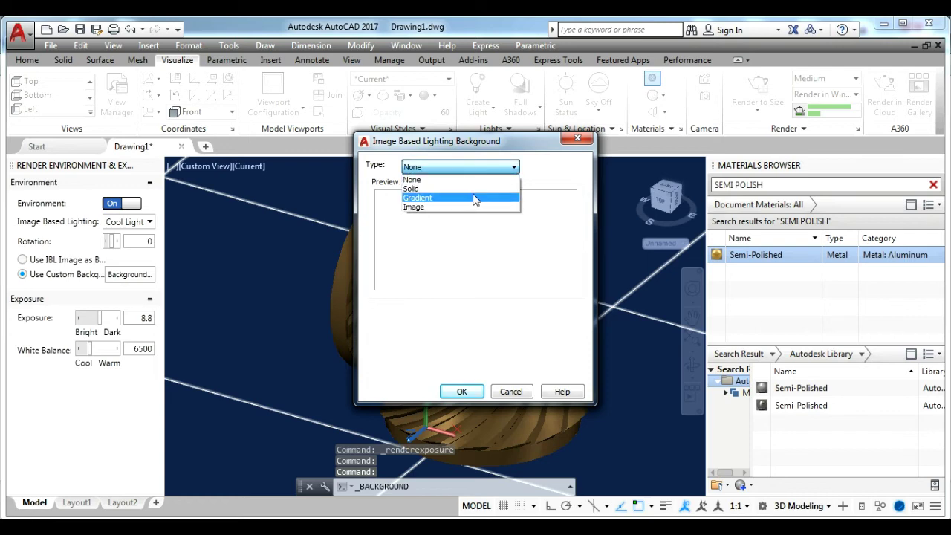
left_click(471, 188)
left_click(491, 351)
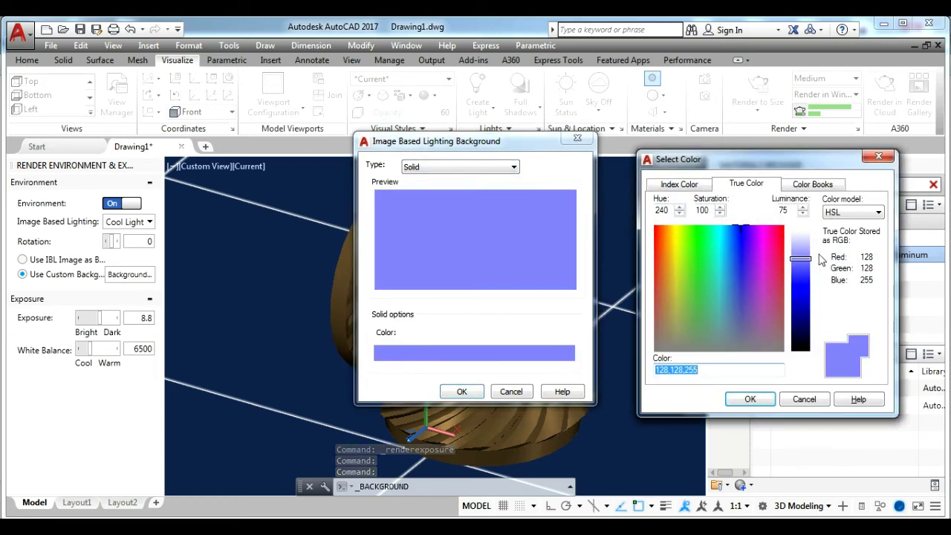
left_click_drag(800, 258, 800, 226)
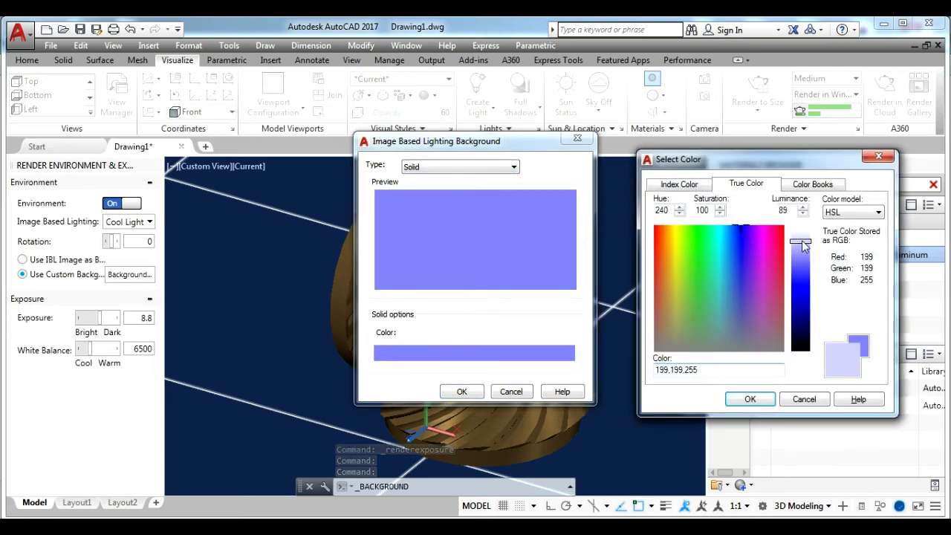
left_click(750, 399)
left_click(461, 392)
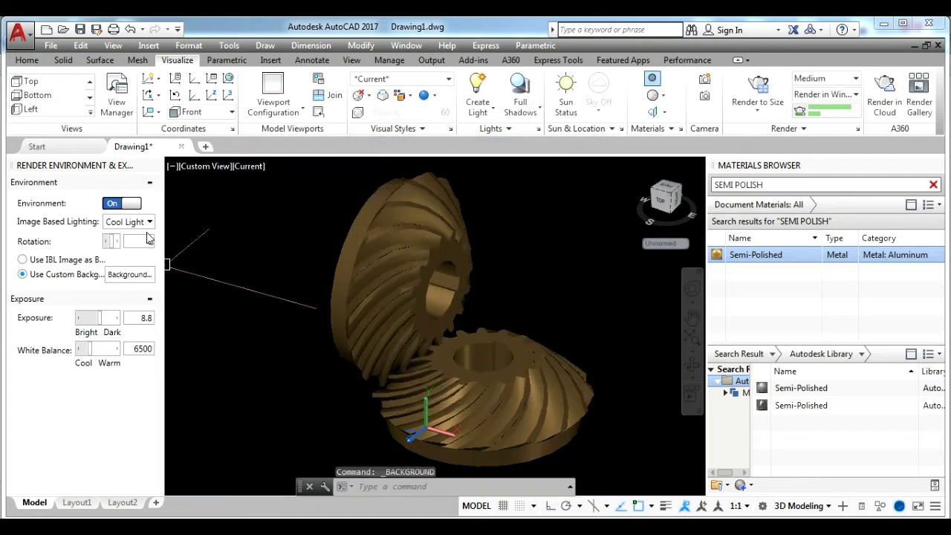
left_click(149, 222)
- Keep Cool Light image-based lighting and orbit the gears to a new angle
left_click(133, 327)
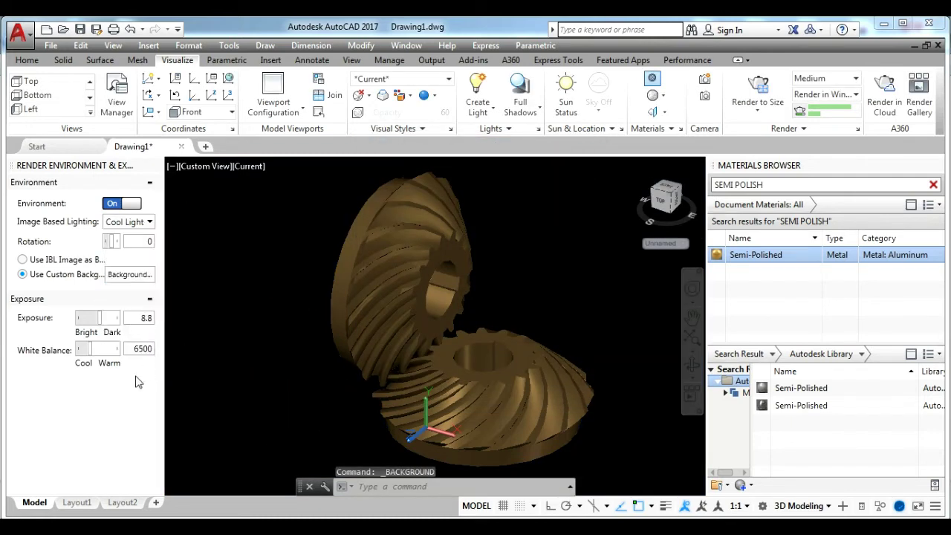
mouse_move(403, 322)
middle_mouse_down("shift")
mouse_move(435, 329)
mouse_move(409, 322)
middle_mouse_up("shift")
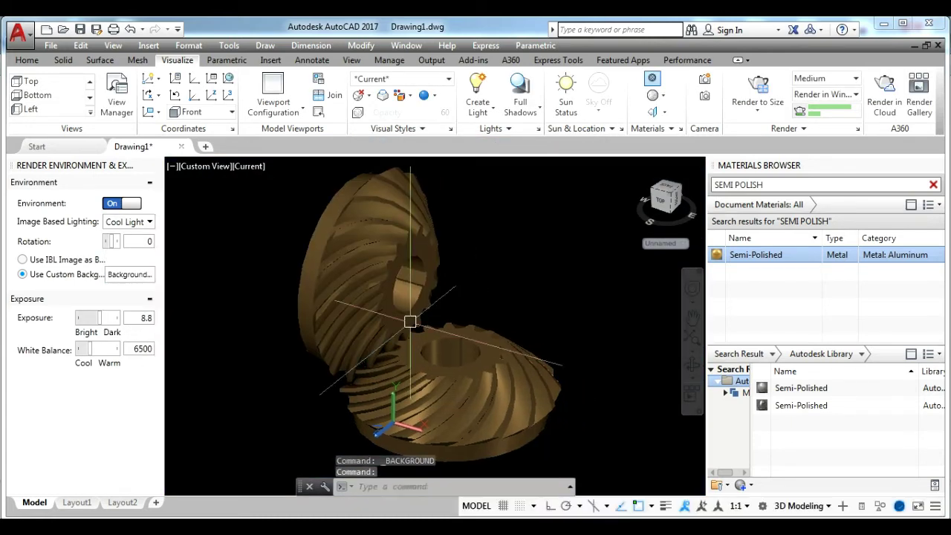
mouse_move(657, 359)
middle_mouse_down("shift")
mouse_move(639, 359)
mouse_move(632, 344)
middle_mouse_up("shift")
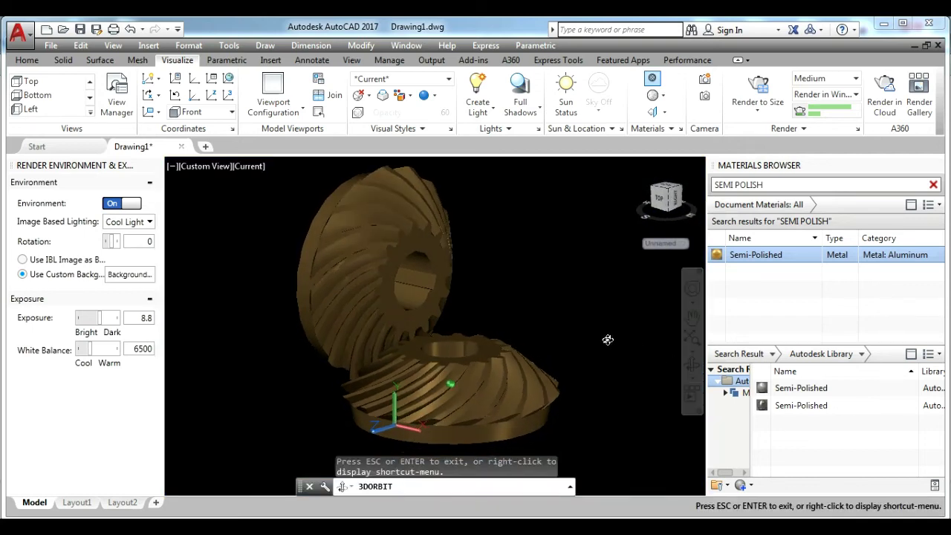
key("Escape")
- Zoom a window closely around the gears and pan to centre them
type("z")
key("Return")
scroll(594, 338, "down", 3)
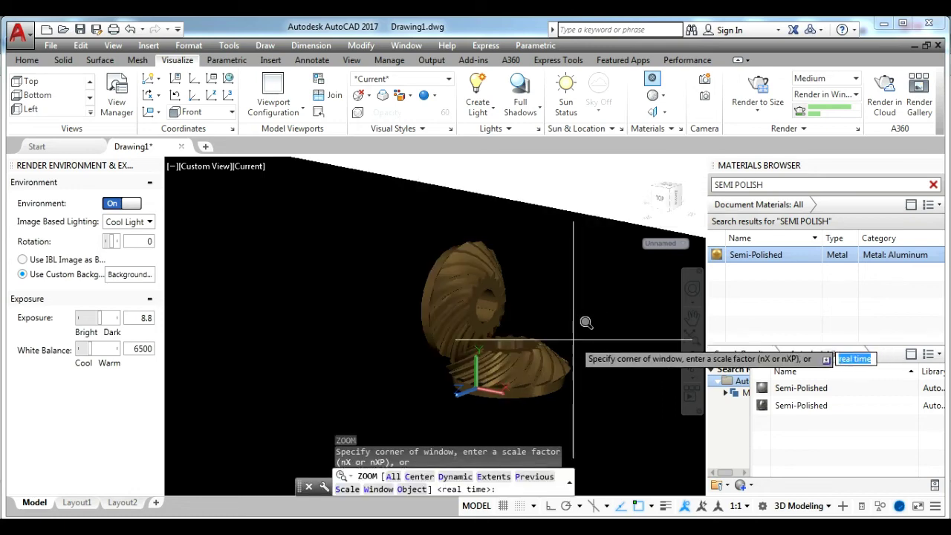
left_click(368, 233)
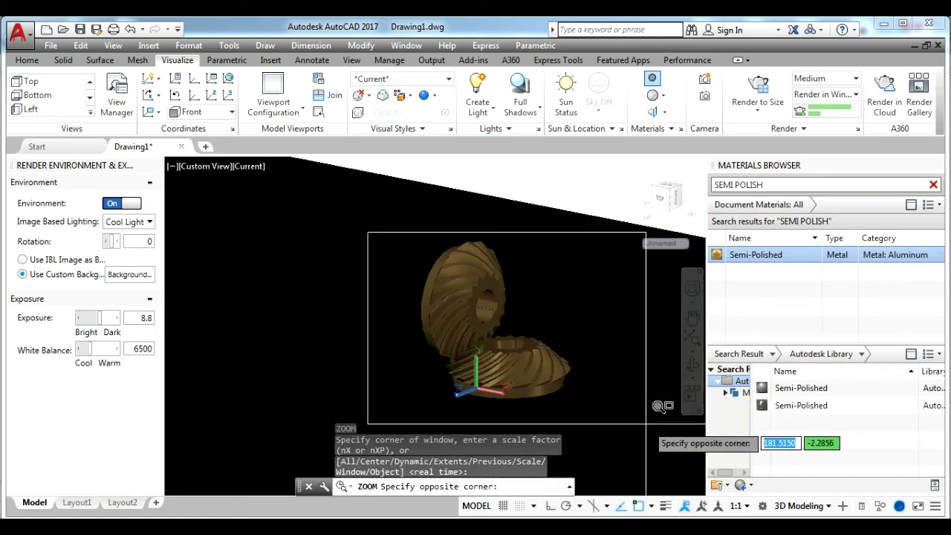
left_click(646, 397)
middle_click_drag(637, 393, 538, 384)
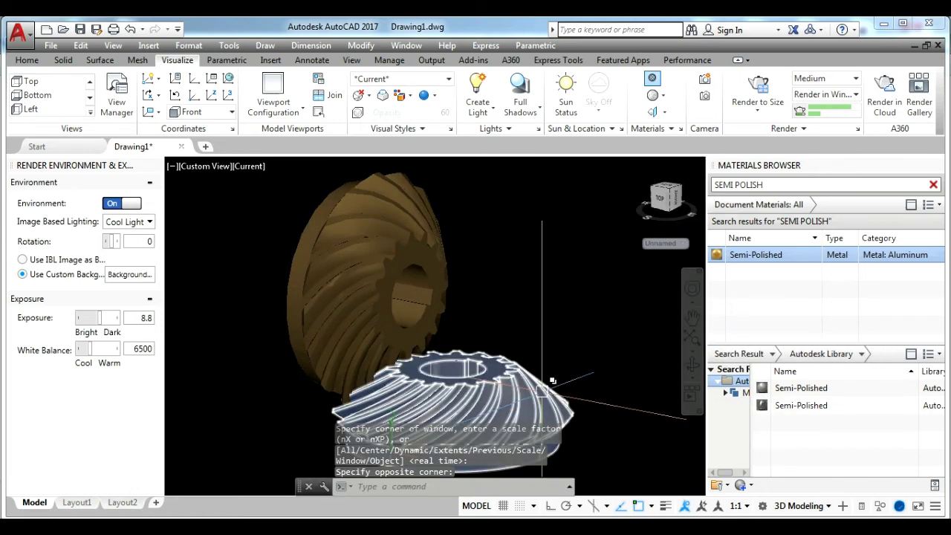
key("Escape")
key("Escape")
key("Escape")
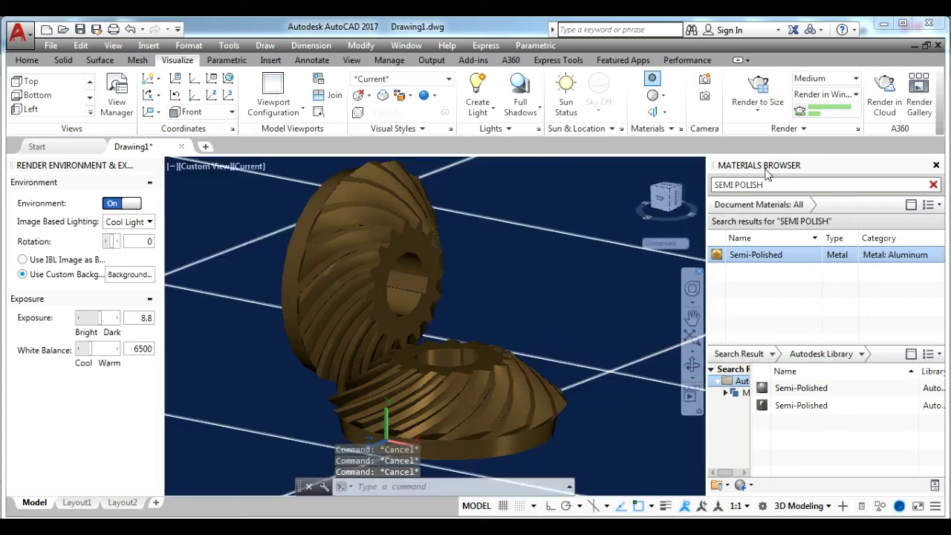
- Look over the render output size list and the render quality presets
left_click(752, 119)
left_click(786, 238)
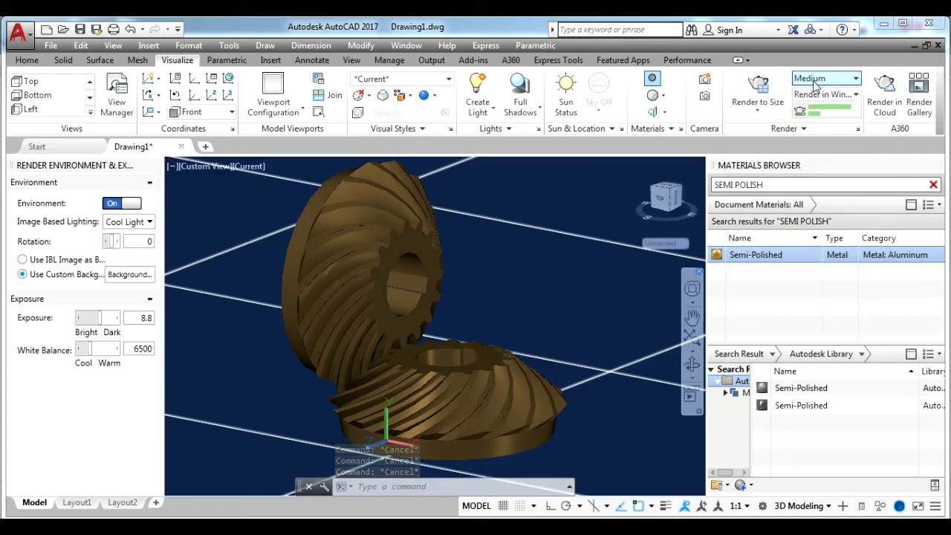
left_click(821, 79)
- Render the gears at Medium quality and reposition and narrow the Render window
left_click(817, 106)
left_click(758, 96)
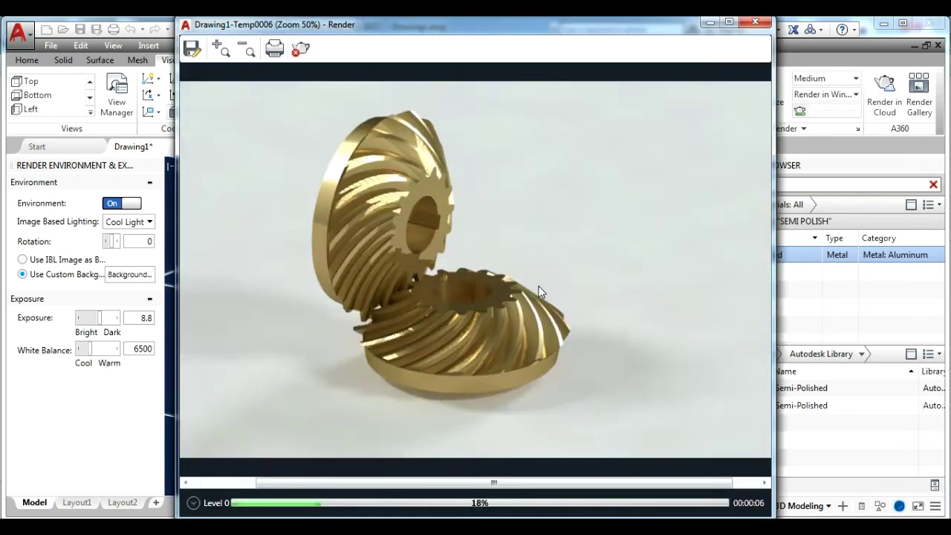
left_click_drag(503, 25, 485, 34)
left_click_drag(755, 275, 719, 275)
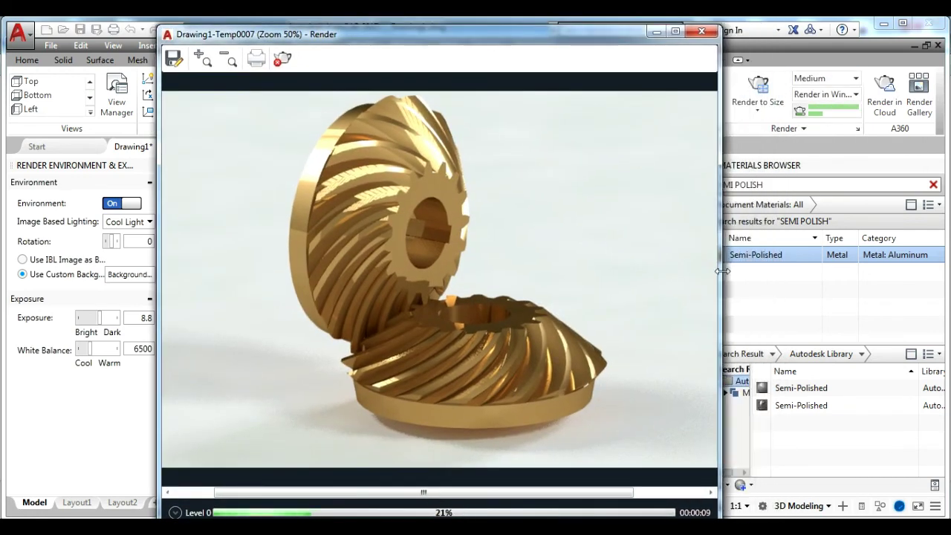